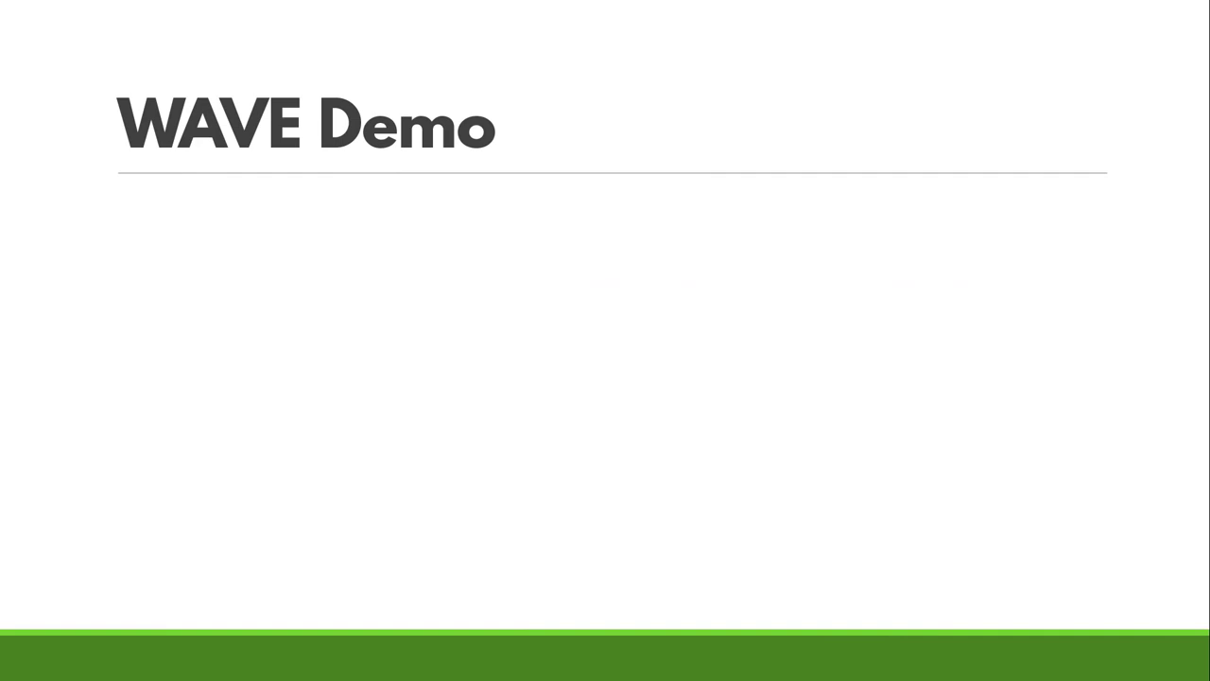
Step: Switch to the browser and look over the University of Phoenix homepage down to its footer and back up
key(alt+Tab)
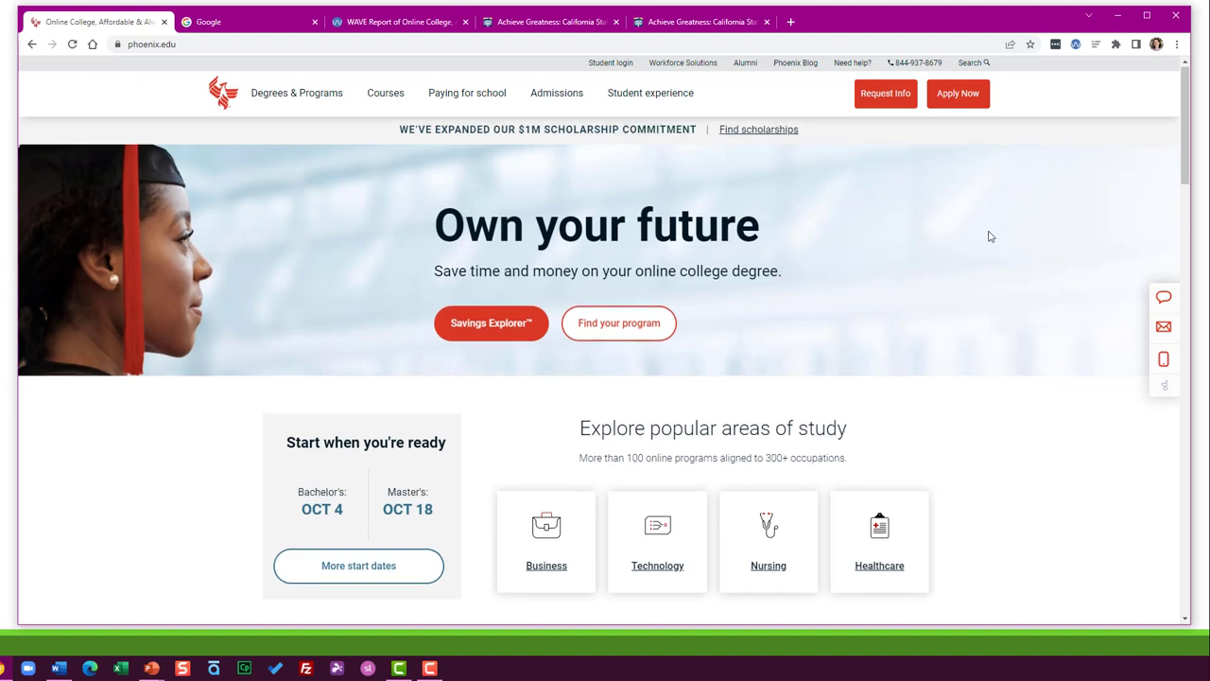
scroll(989, 237, down, 1)
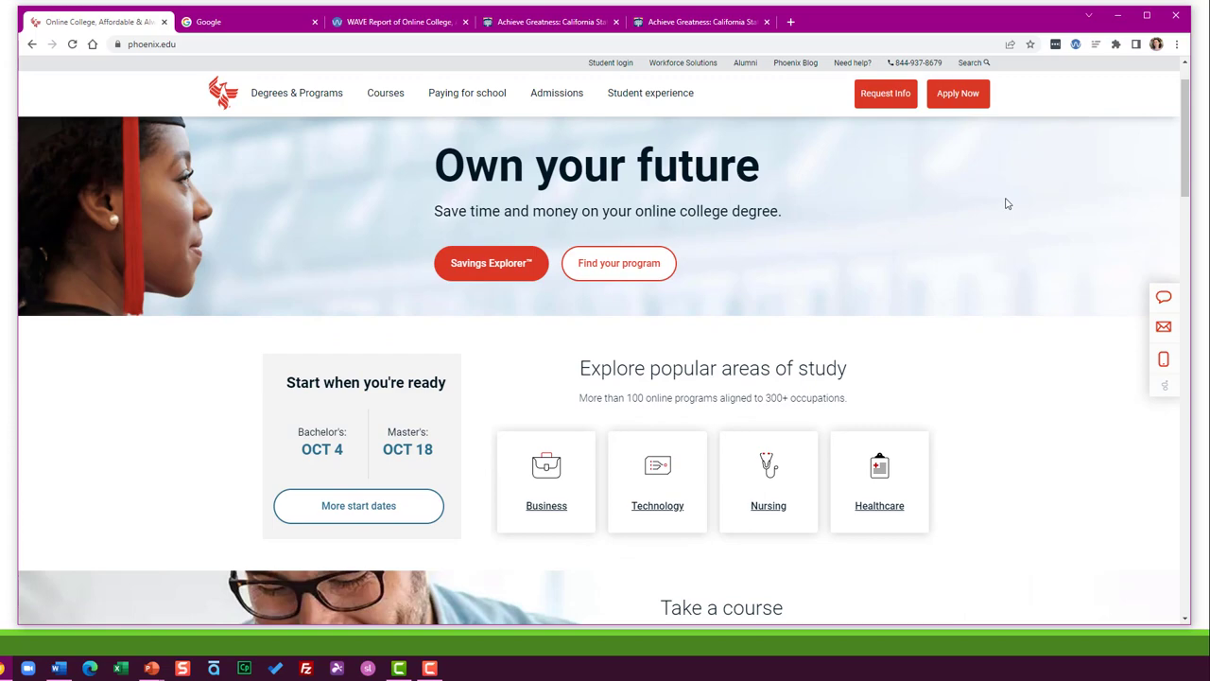
scroll(1007, 203, down, 20)
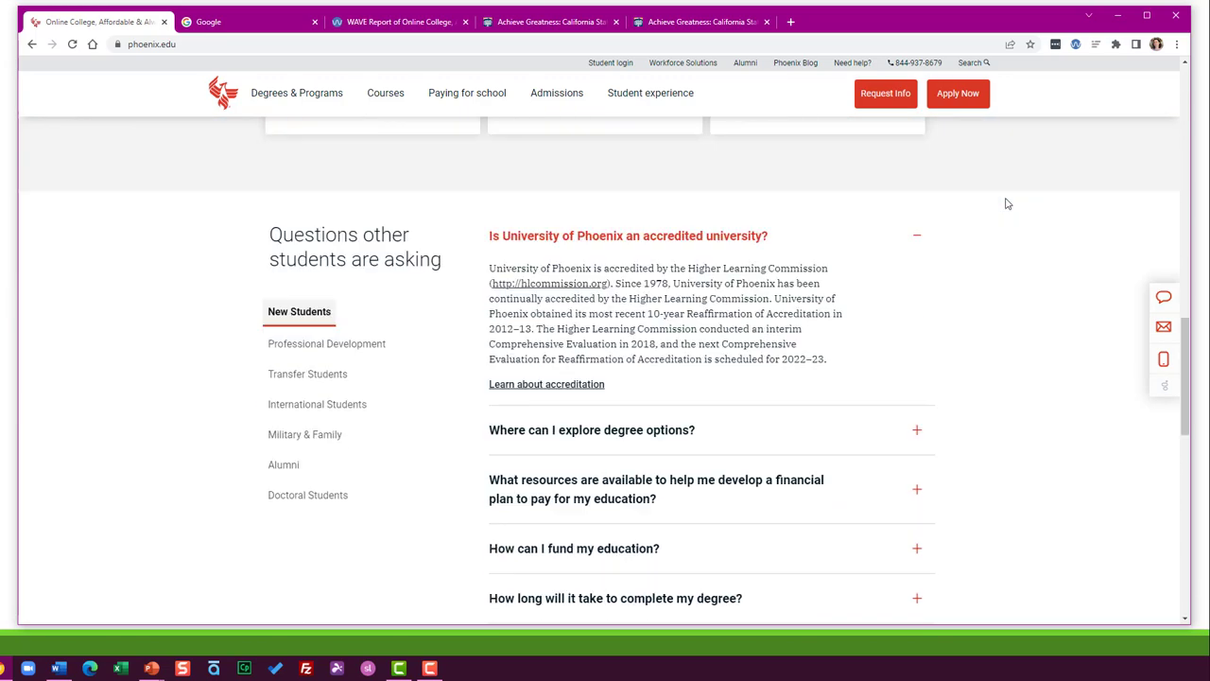
scroll(1007, 203, down, 3)
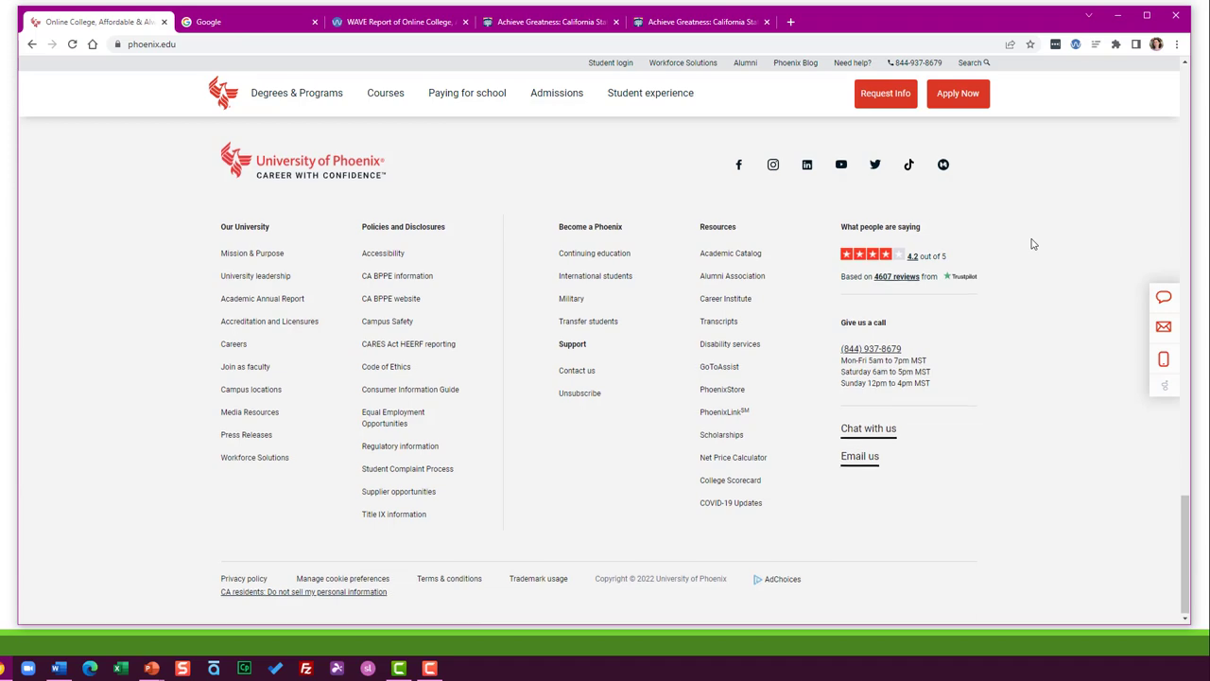
scroll(1034, 244, up, 8)
scroll(1034, 244, up, 10)
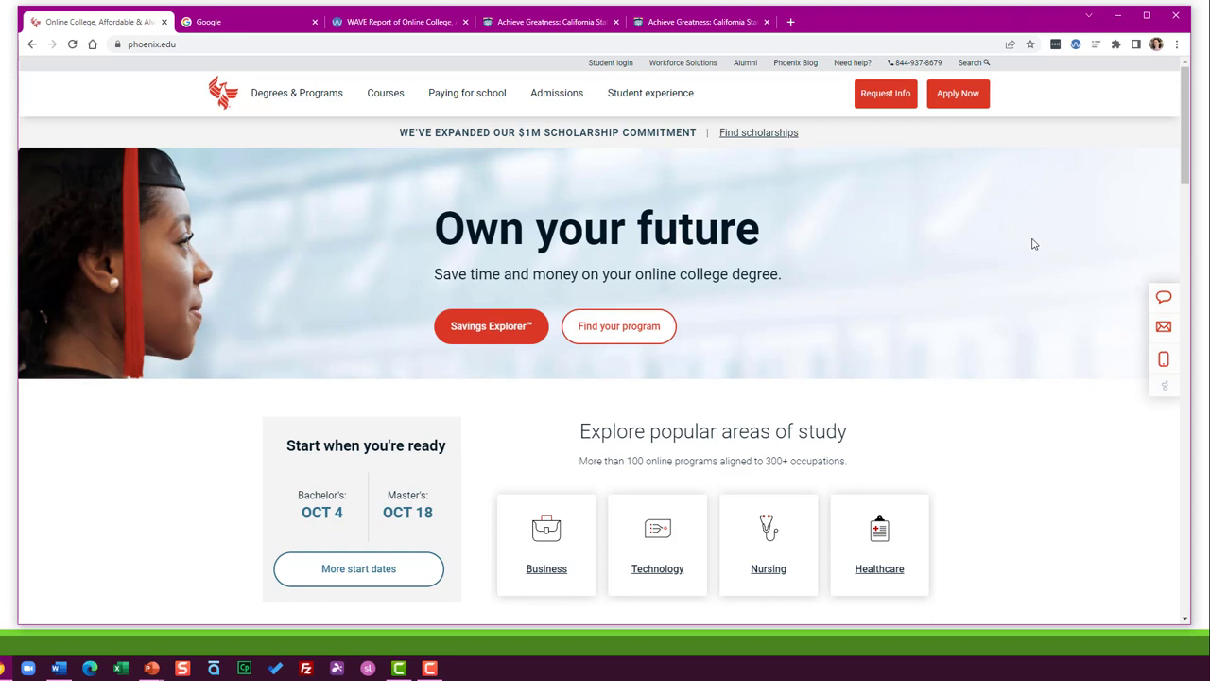
Step: Search Google for "wave webaim" and open the WAVE Web Accessibility Evaluation Tool site
click(250, 27)
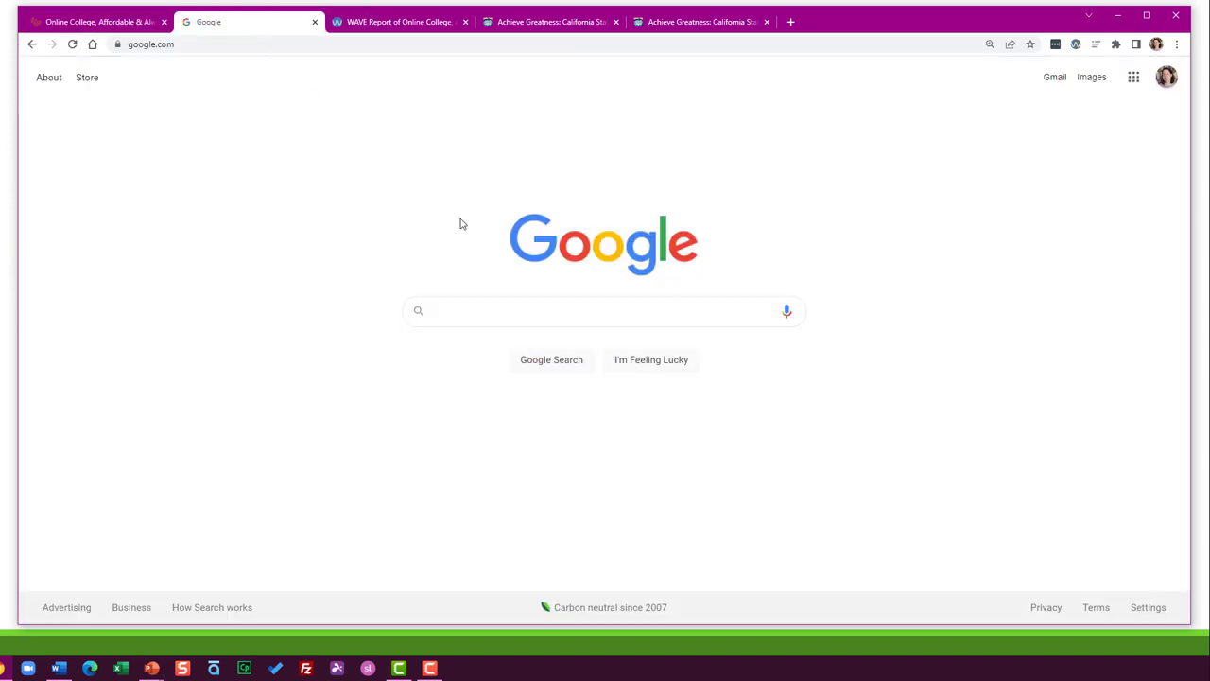
click(459, 312)
text(wave webaim)
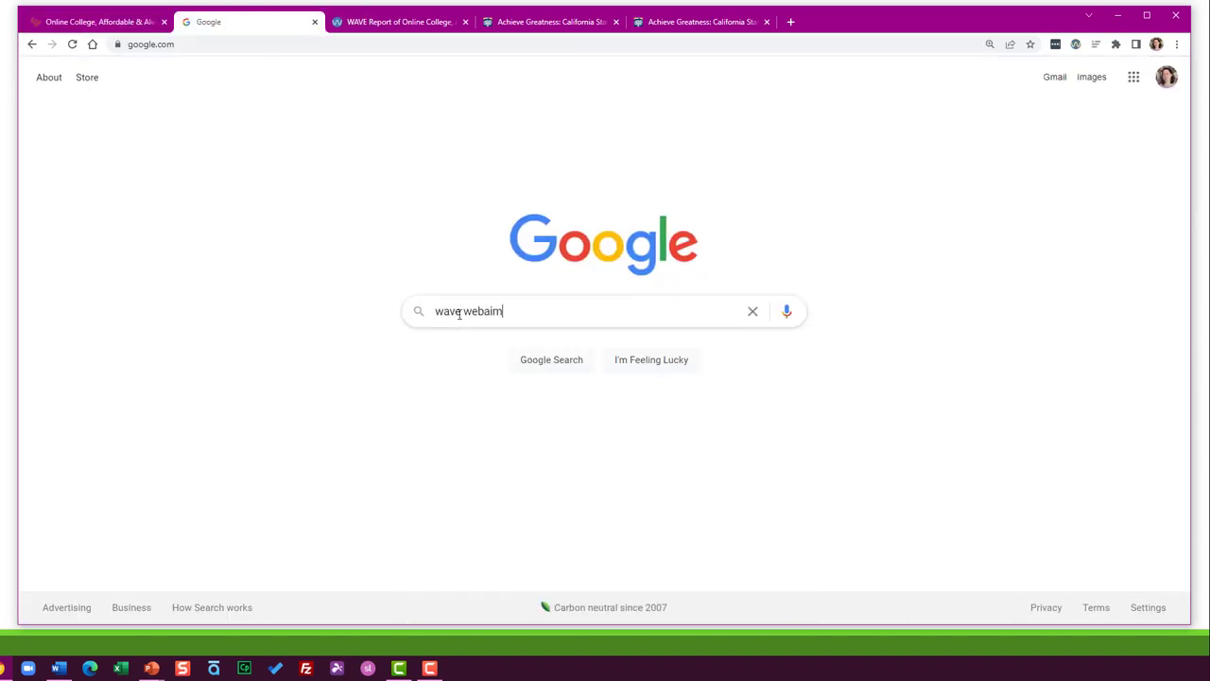
key(Return)
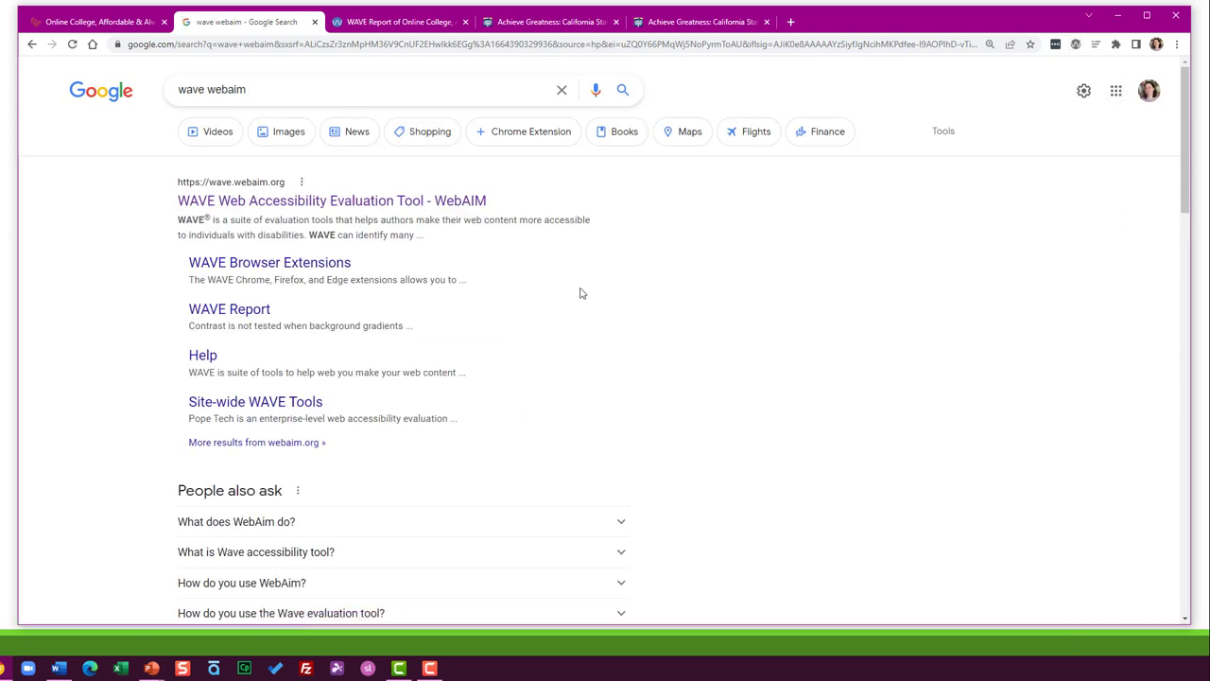
click(322, 201)
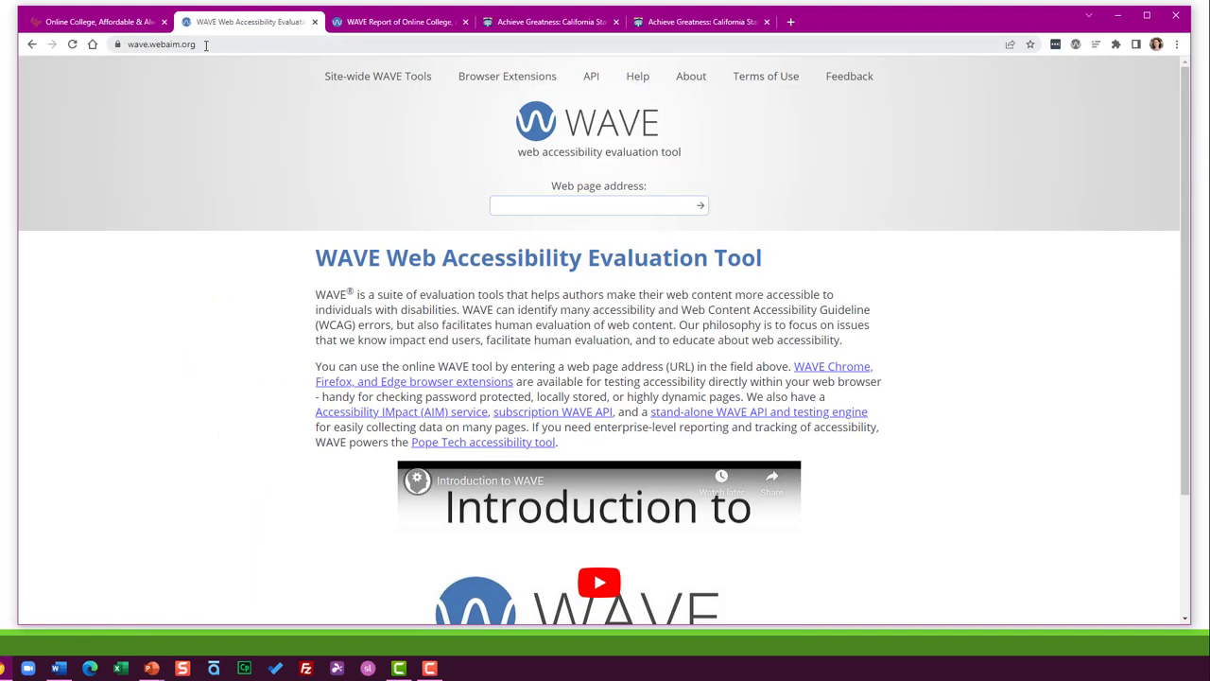
Step: Copy the phoenix.edu homepage address and submit it to WAVE as the web page address for evaluation
click(113, 21)
click(157, 46)
right_click(159, 53)
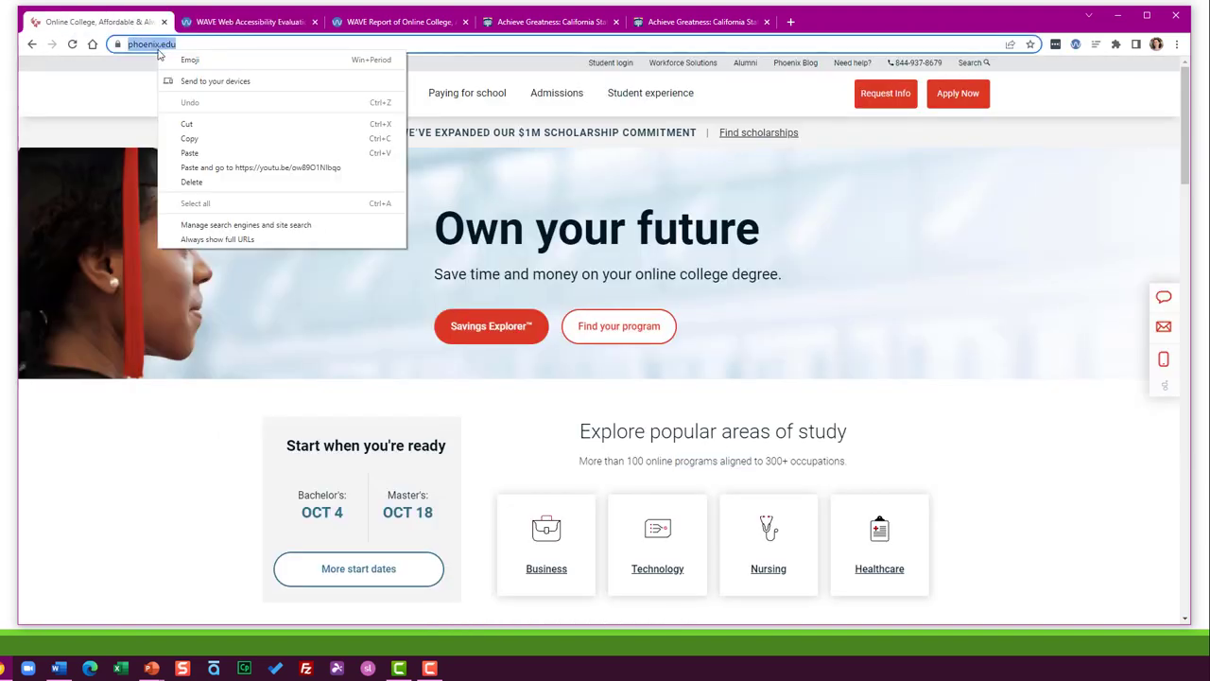
click(210, 140)
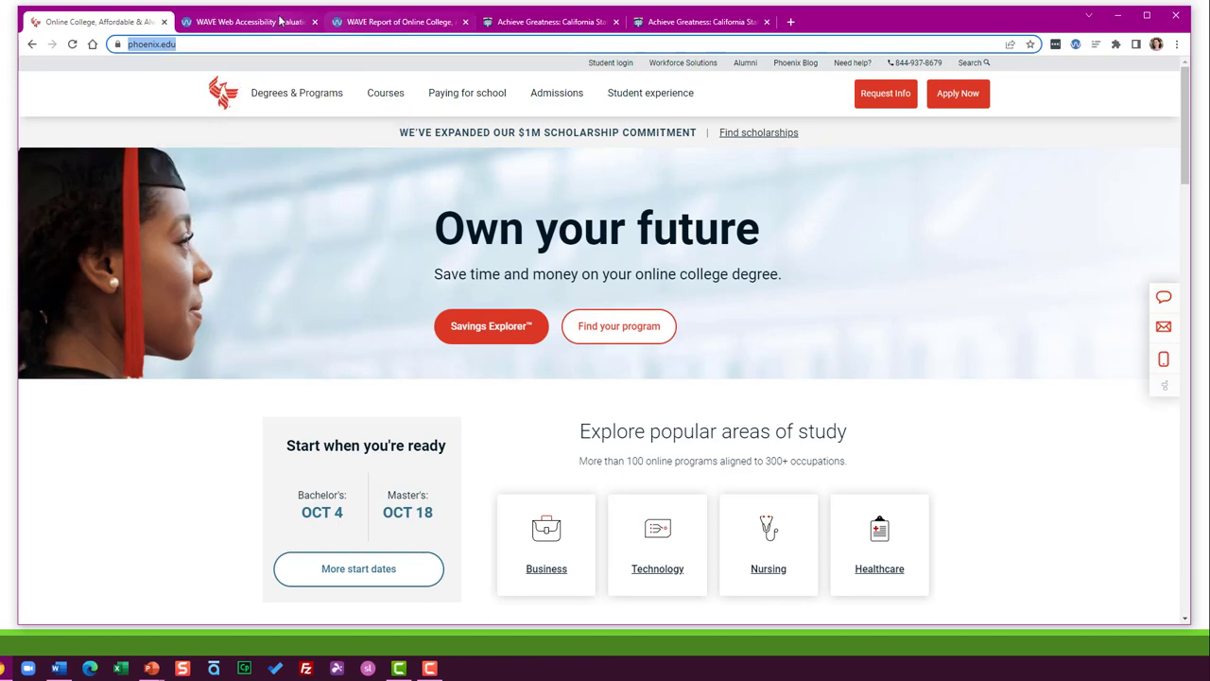
click(248, 21)
click(496, 205)
right_click(528, 208)
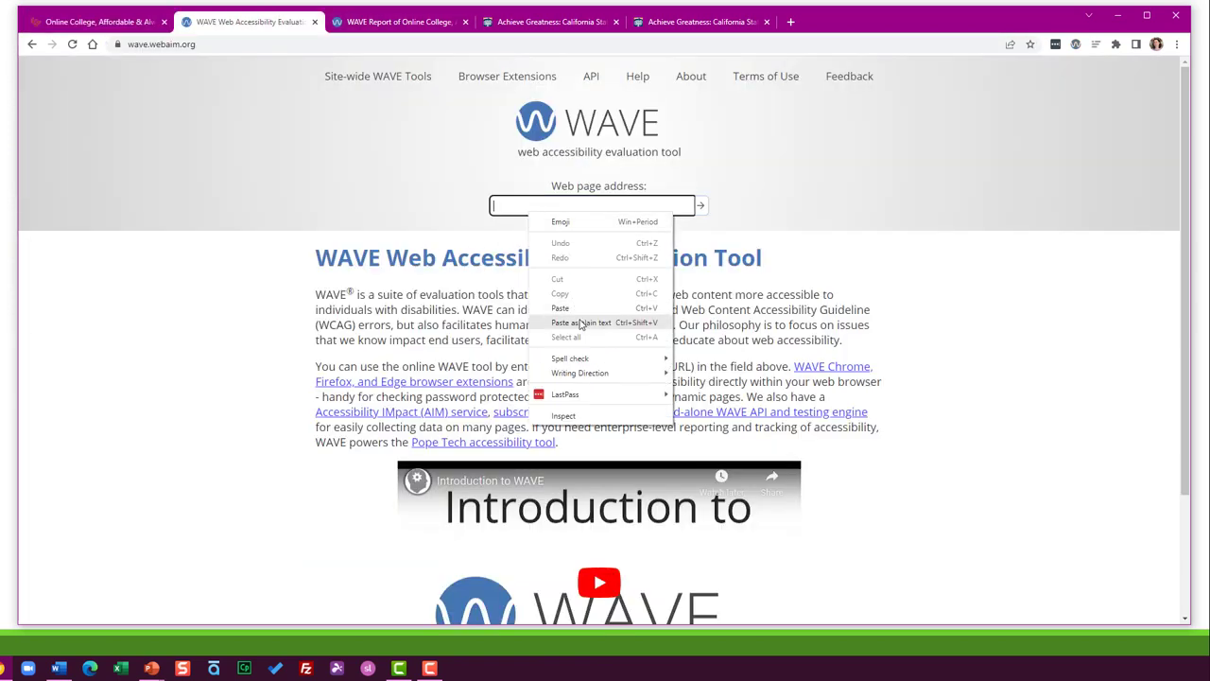
click(576, 309)
click(702, 207)
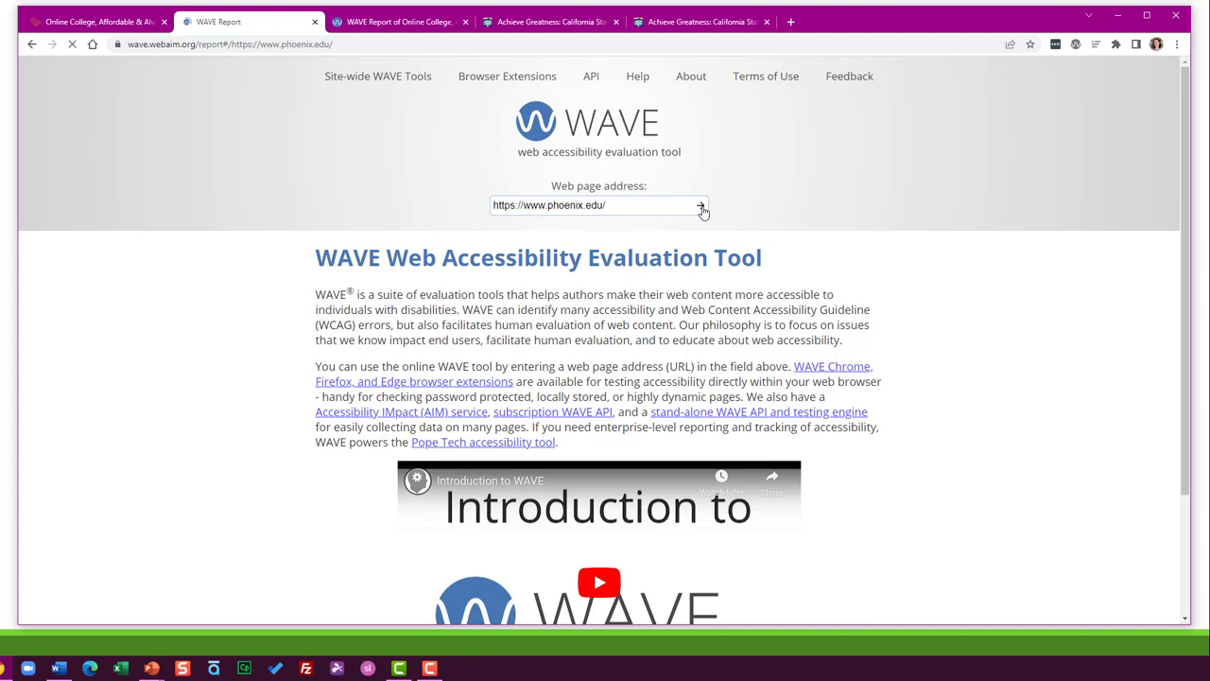
Step: Close the duplicate WAVE report of phoenix.edu and return to the newly generated report
click(413, 26)
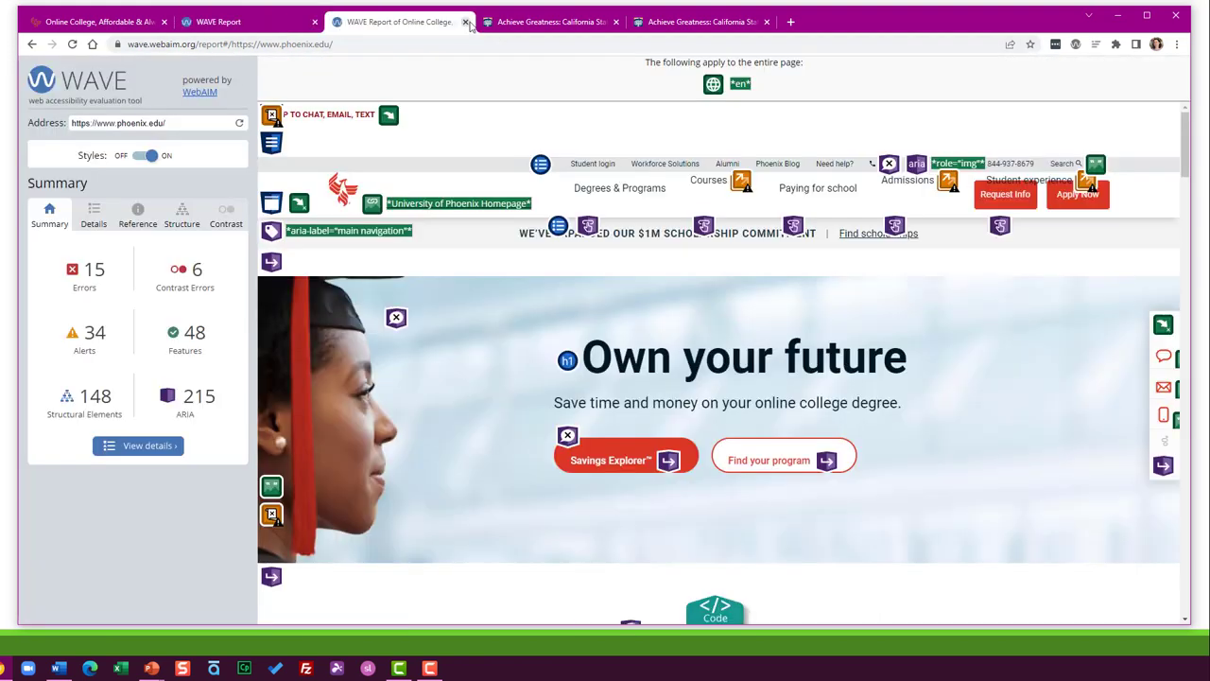
click(465, 21)
click(241, 26)
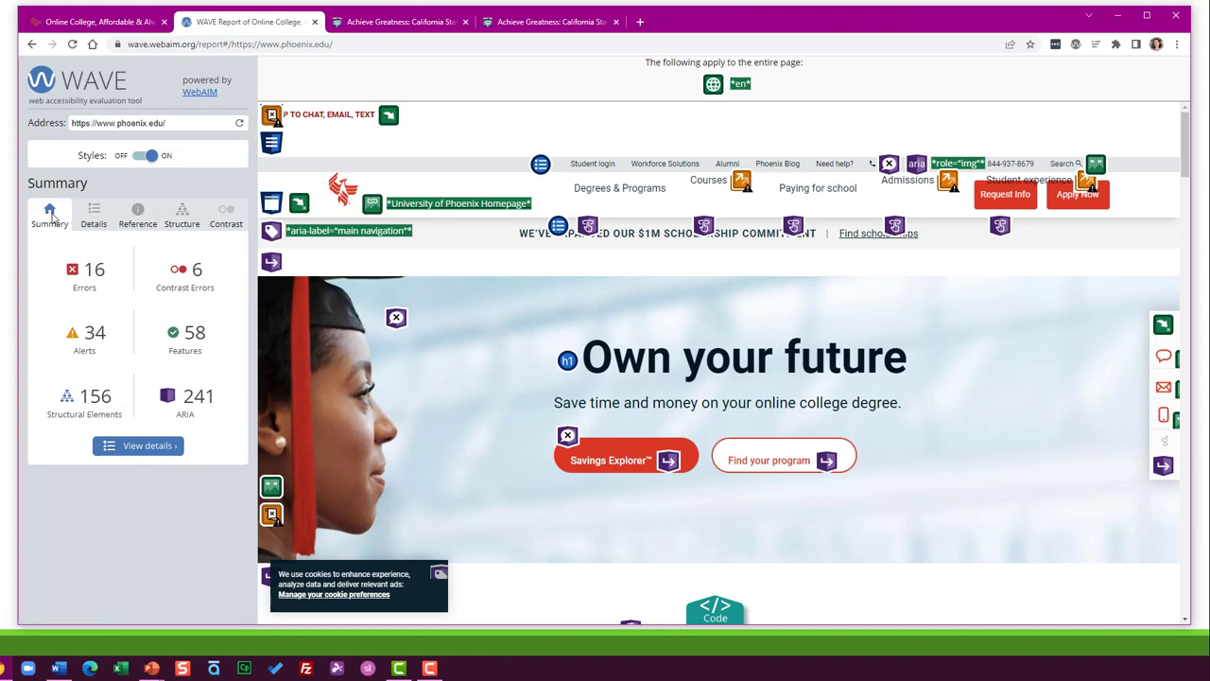
Step: Look through the report's details, reference, structure and contrast views, and return to the summary of issue categories
click(94, 212)
click(138, 212)
click(181, 212)
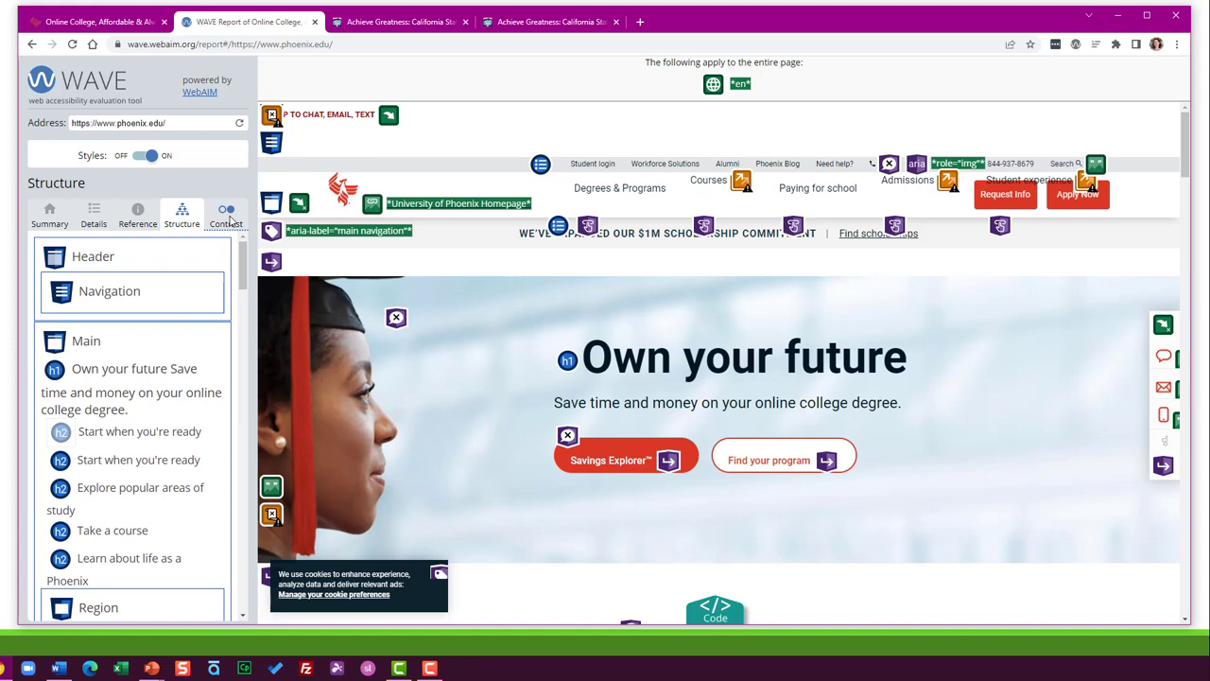
click(228, 218)
click(50, 212)
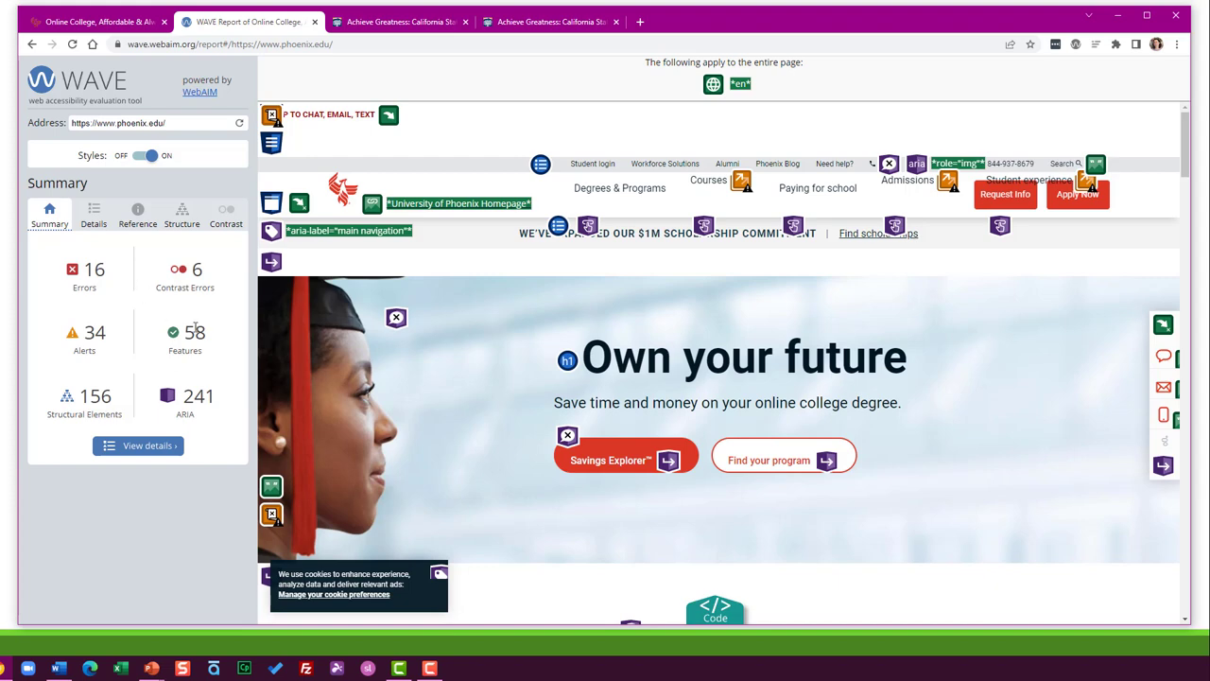
drag(202, 419, 161, 401)
click(139, 388)
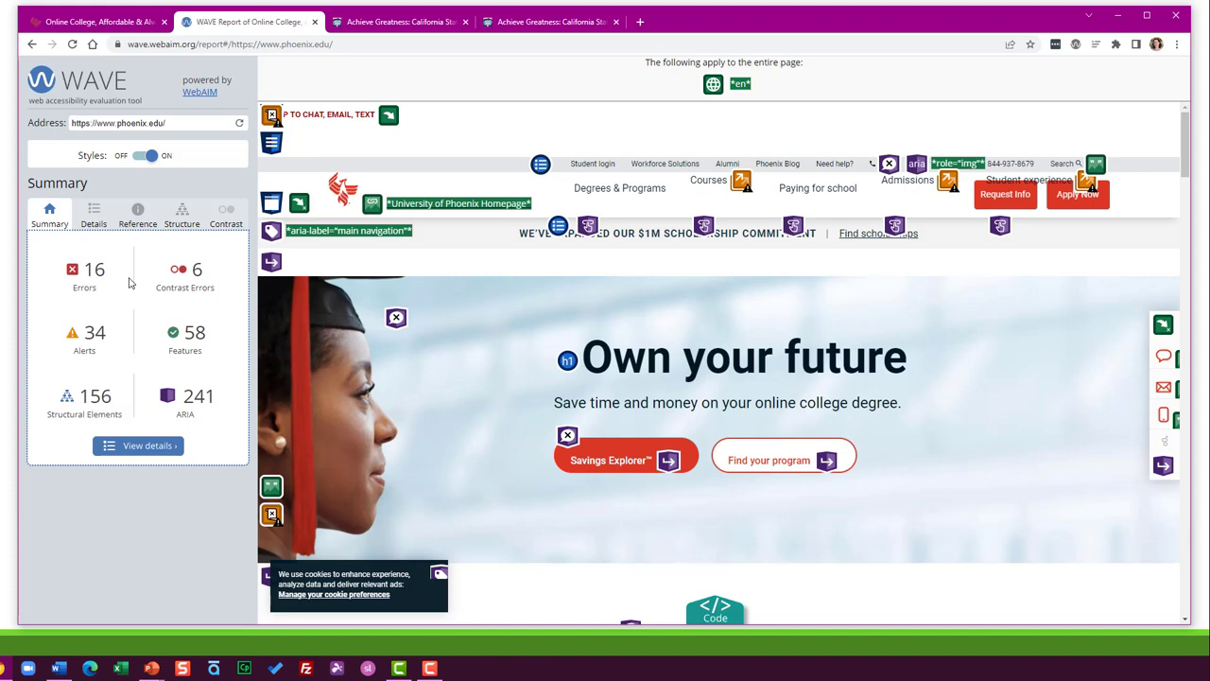
Step: Open the report details, turn page styles off, and locate each linked image missing alternative text on the page
click(94, 216)
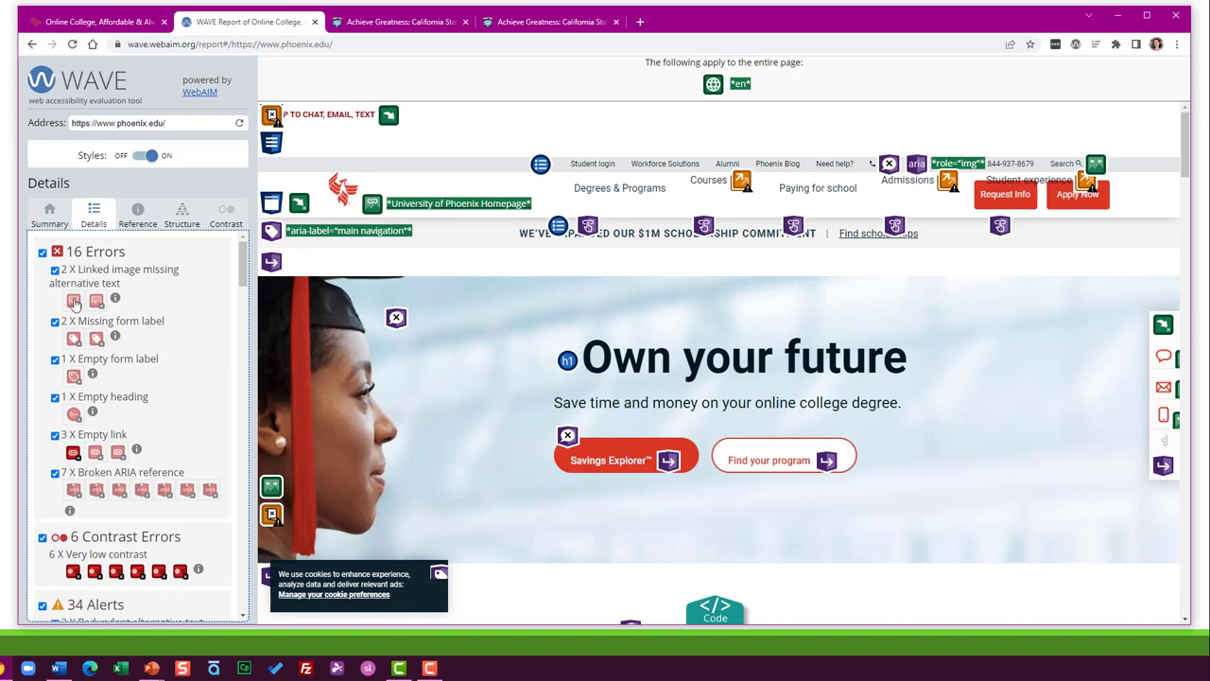
click(152, 157)
click(73, 300)
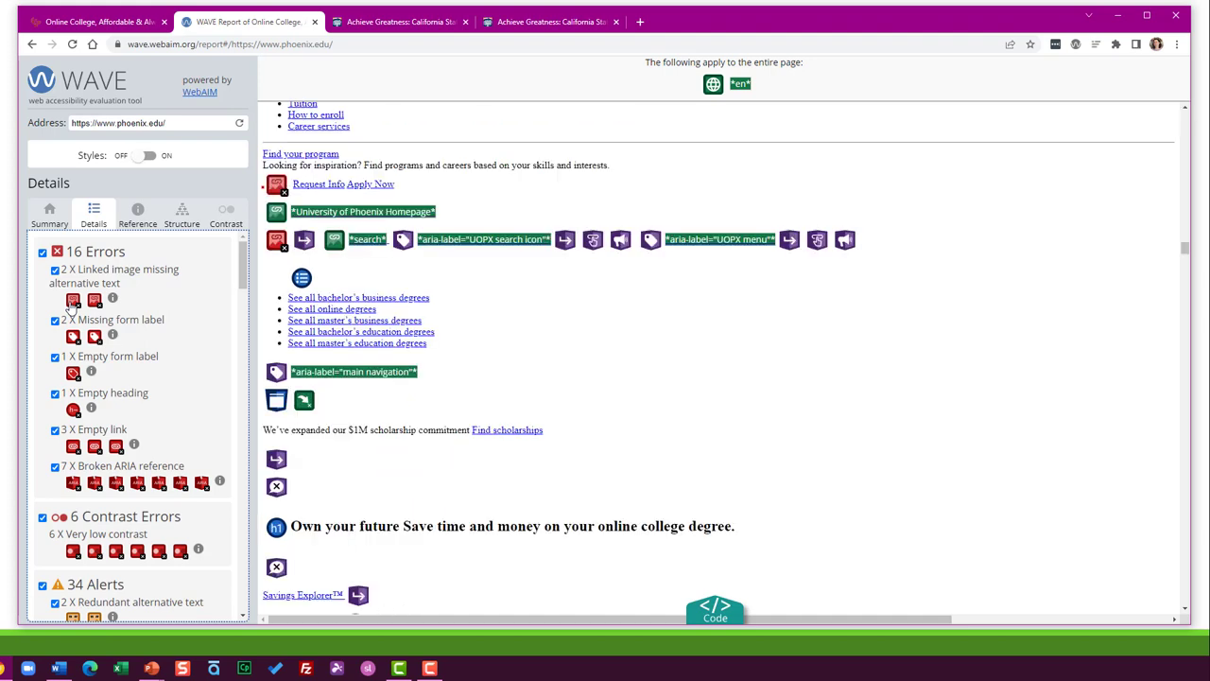
click(95, 300)
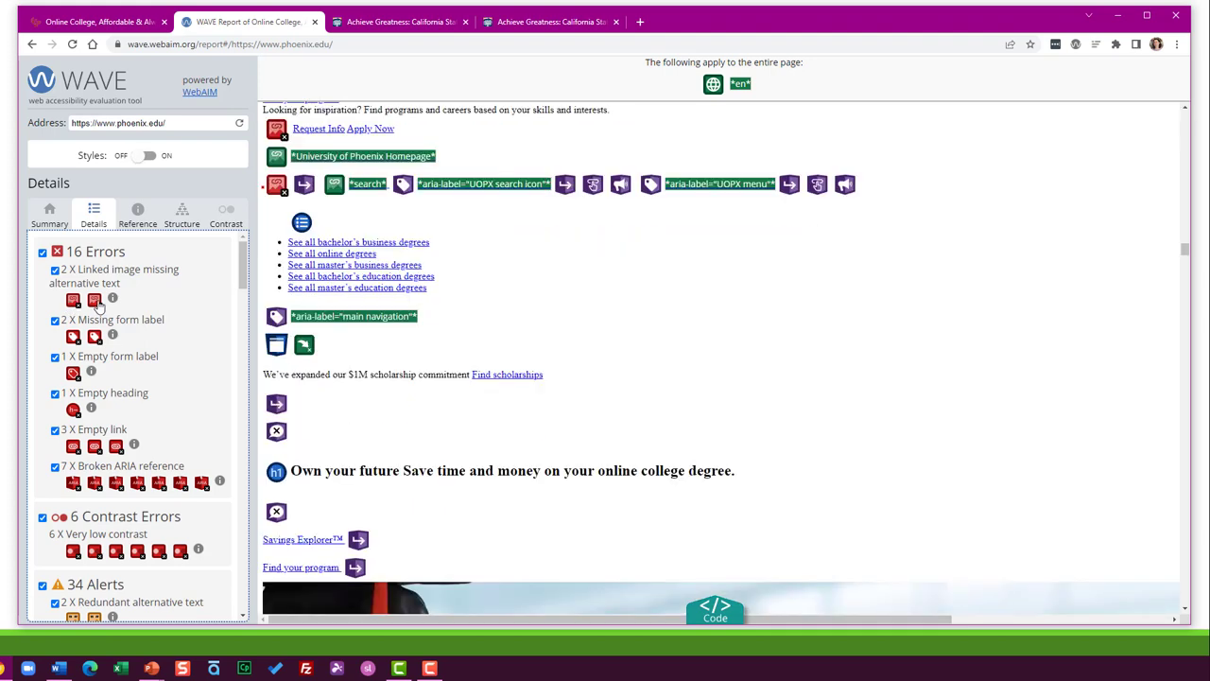
click(73, 301)
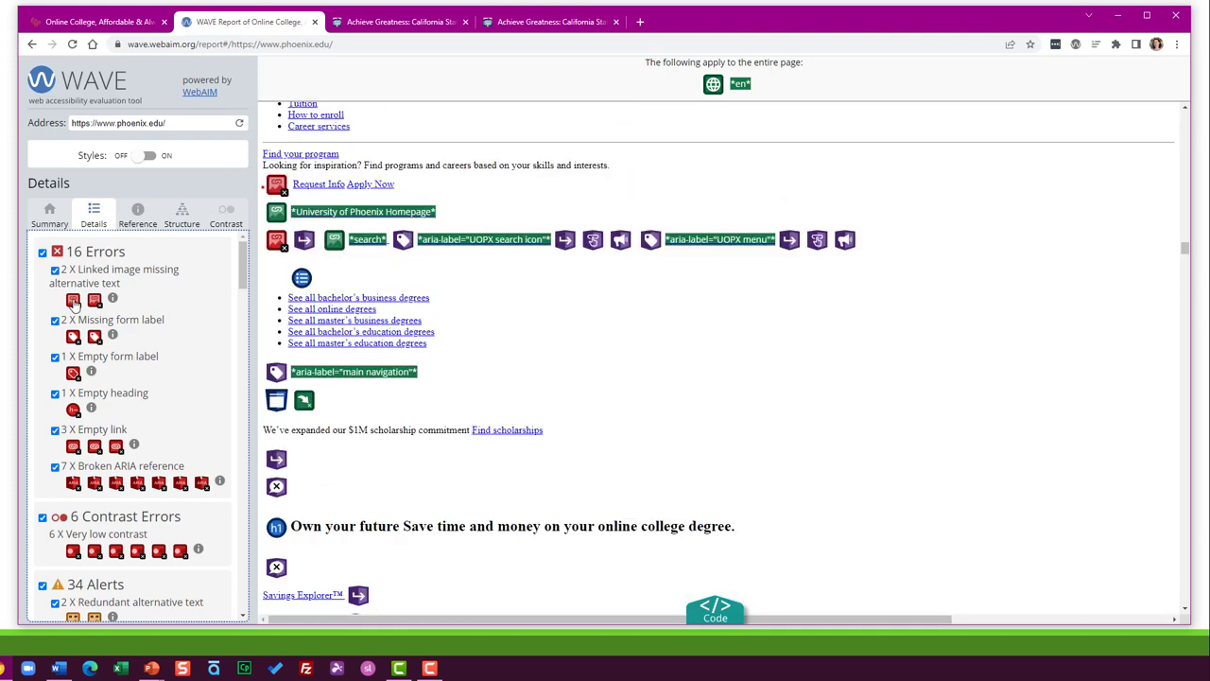
click(94, 301)
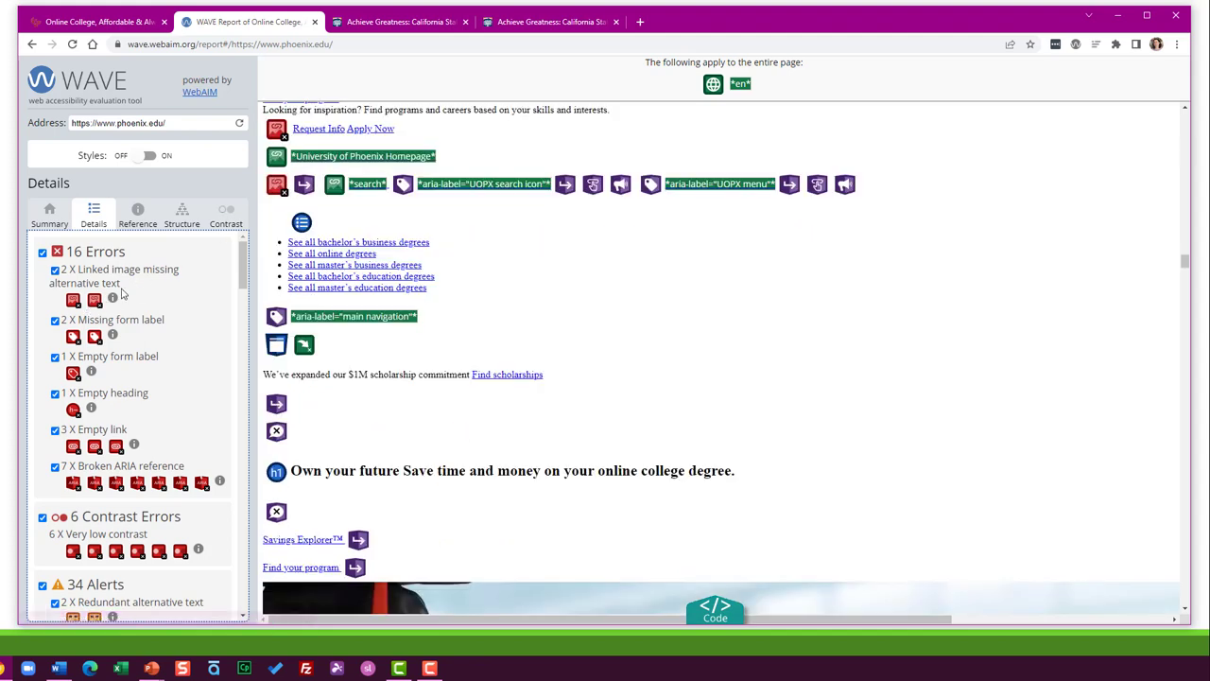
Step: Compare the page with styles on and off, and look over the unstyled content from its beginning
click(143, 155)
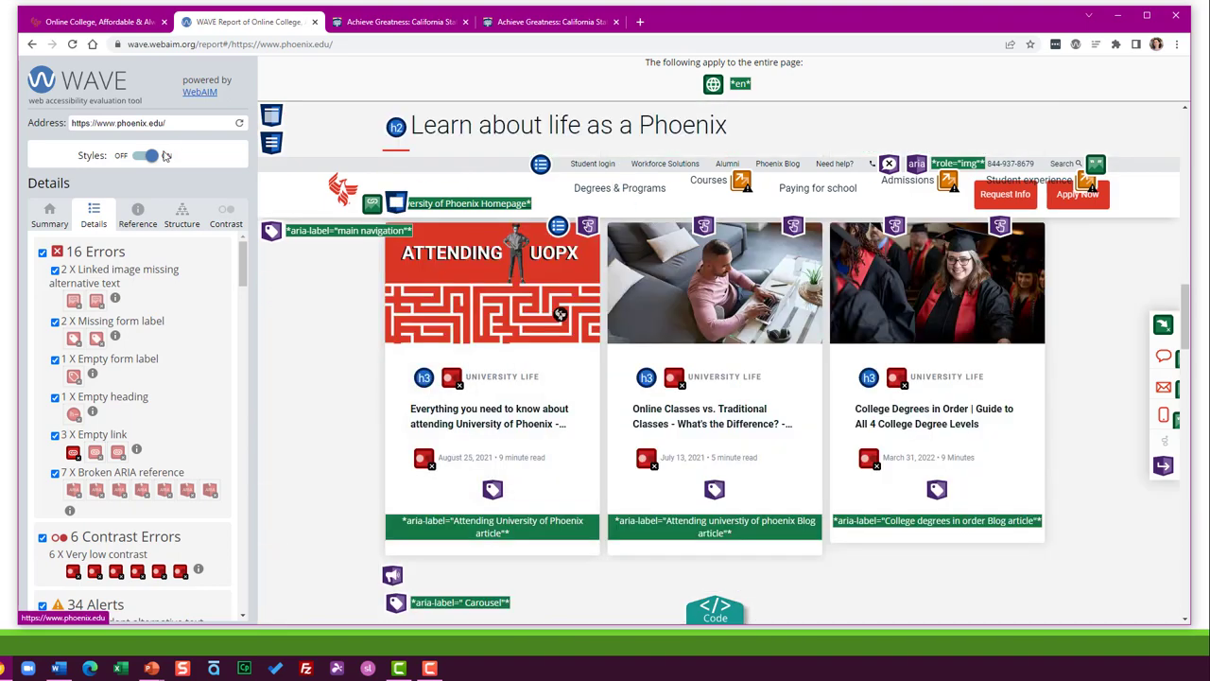
click(146, 156)
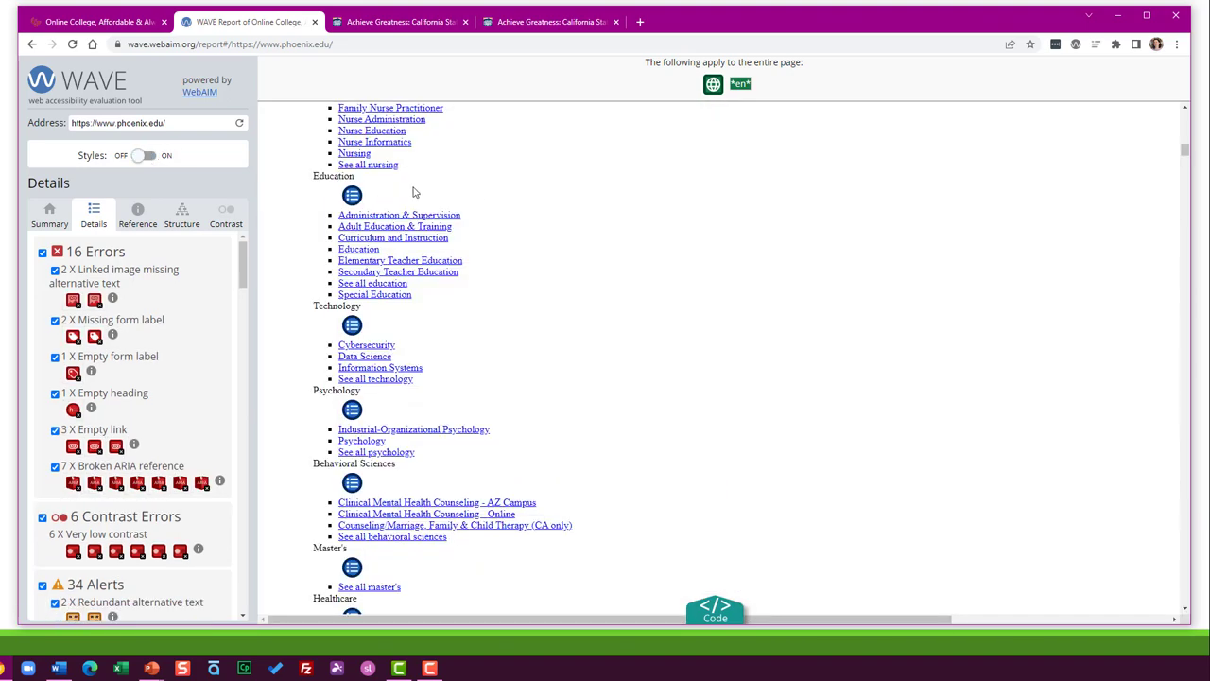
scroll(476, 194, up, 15)
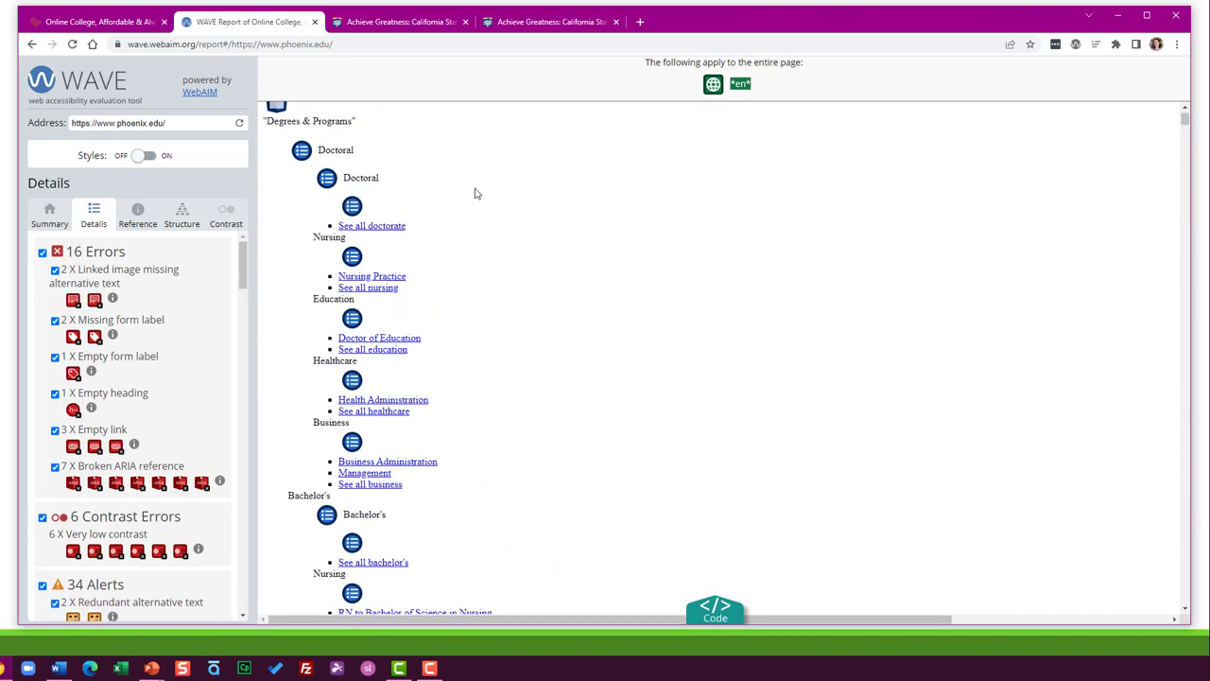
scroll(472, 194, down, 20)
scroll(473, 194, up, 20)
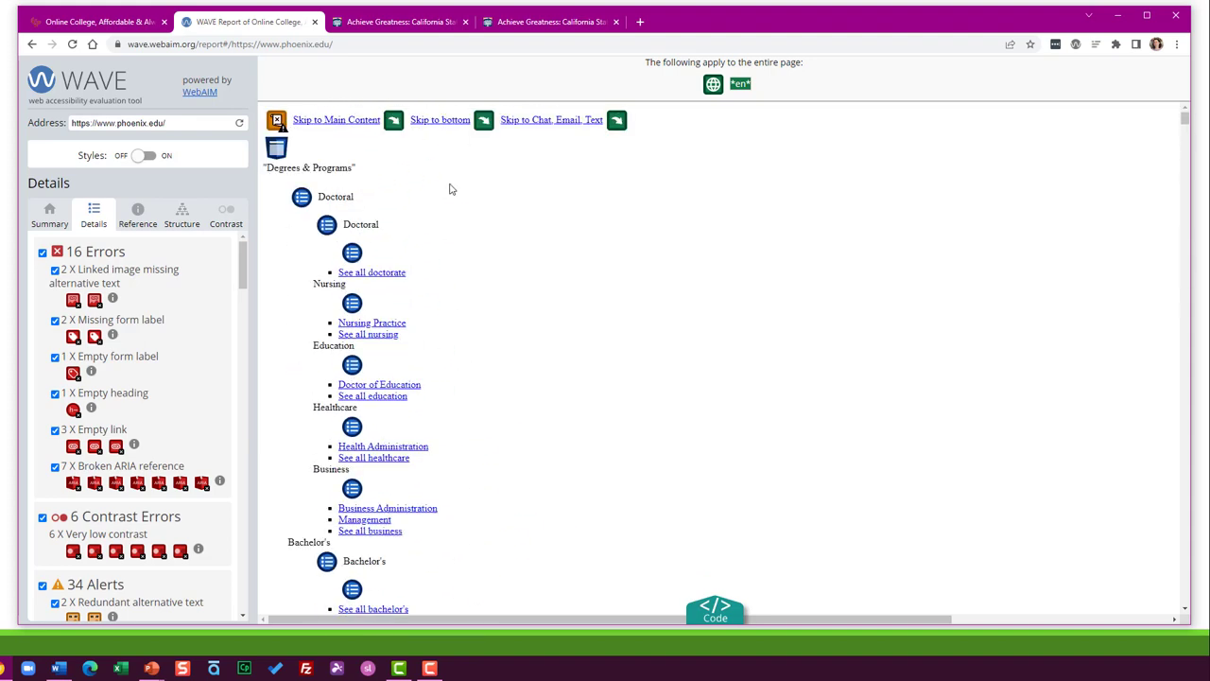
Step: Locate the linked images missing alternative text again and each empty link error on the unstyled page
click(72, 300)
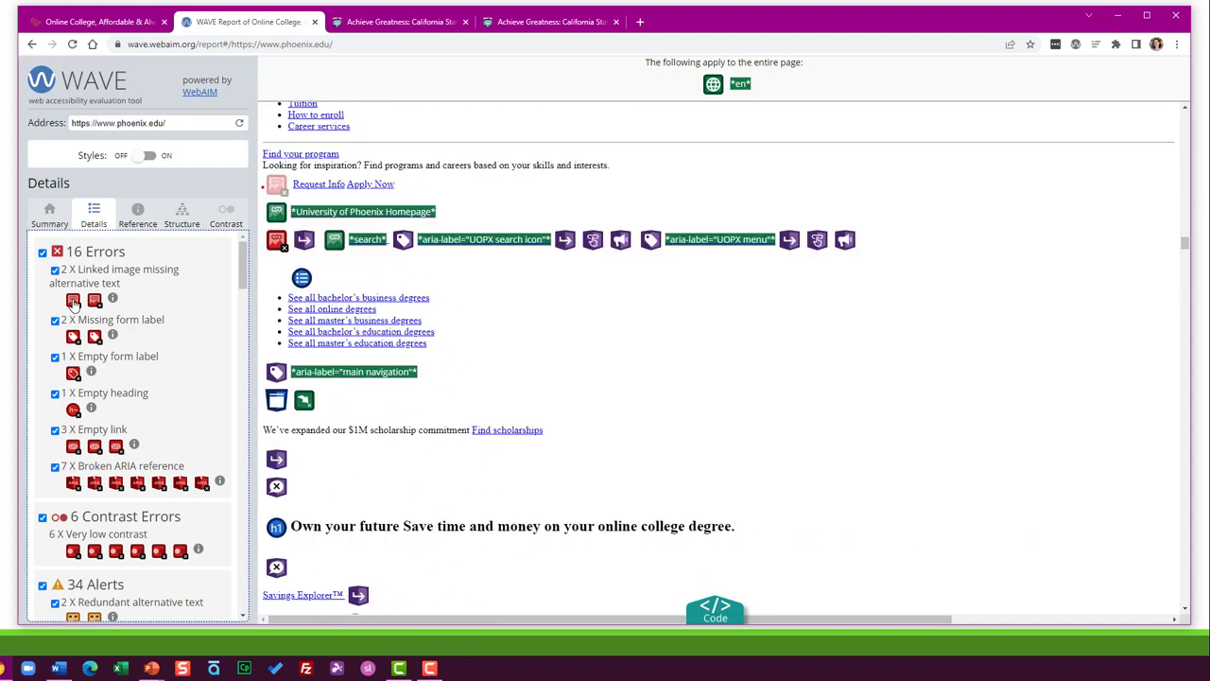
click(94, 300)
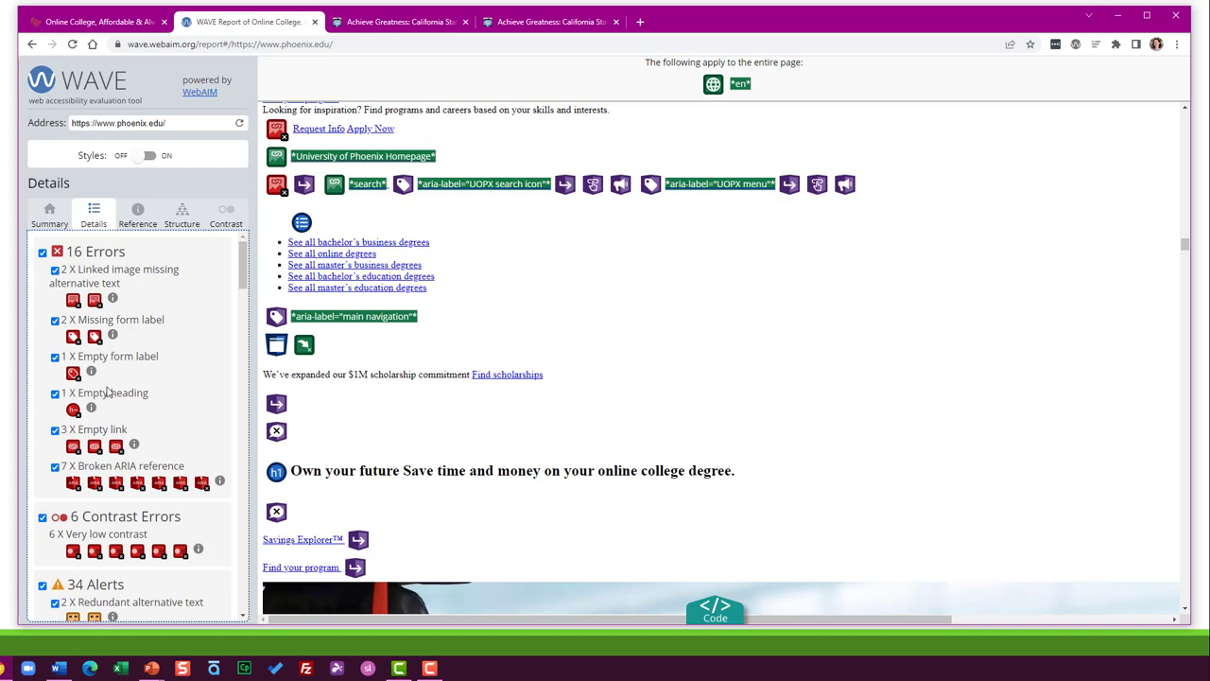
click(74, 447)
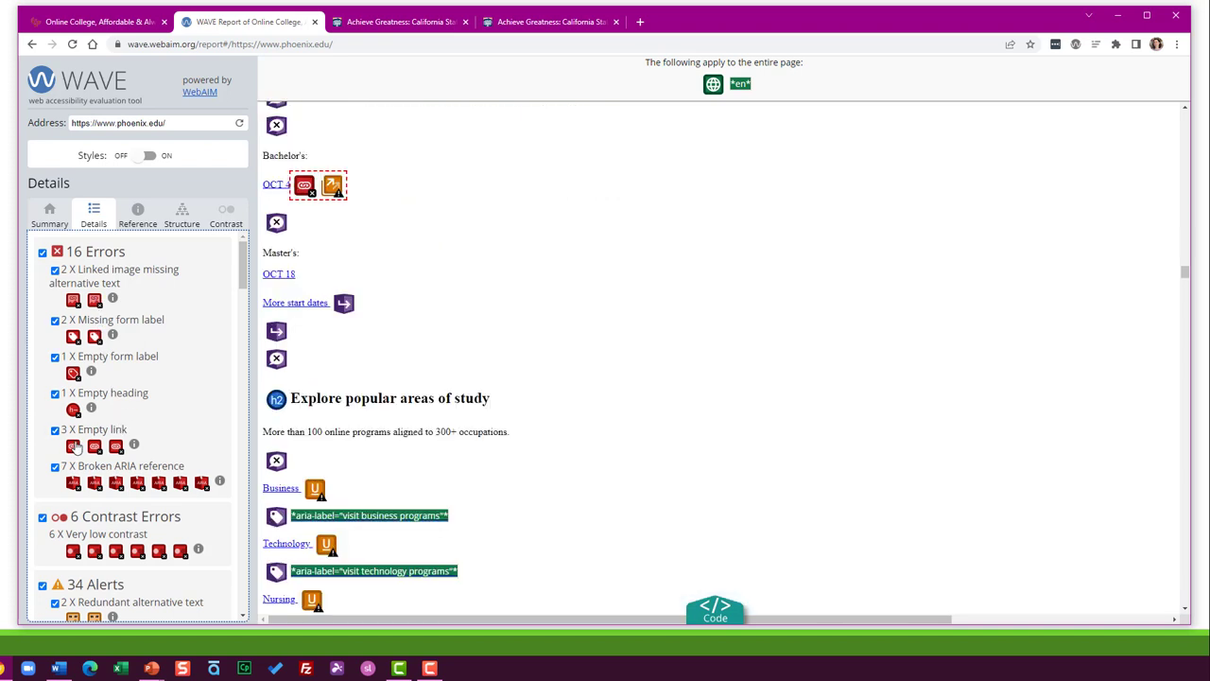
click(94, 447)
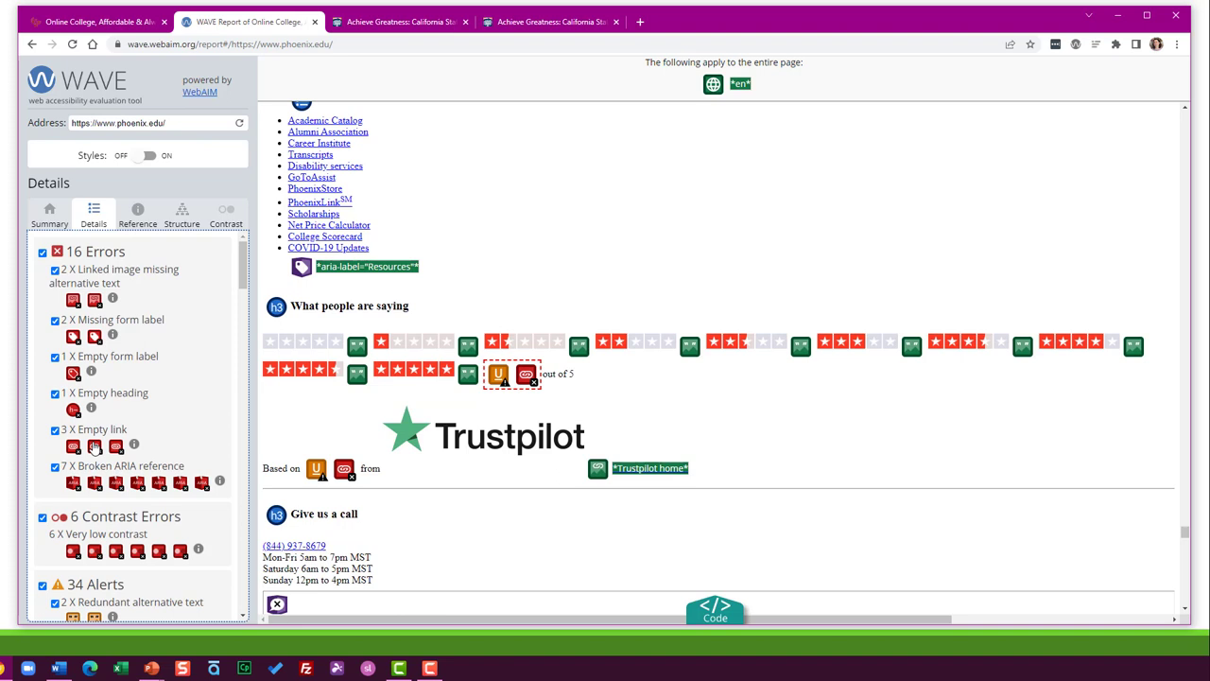
click(116, 446)
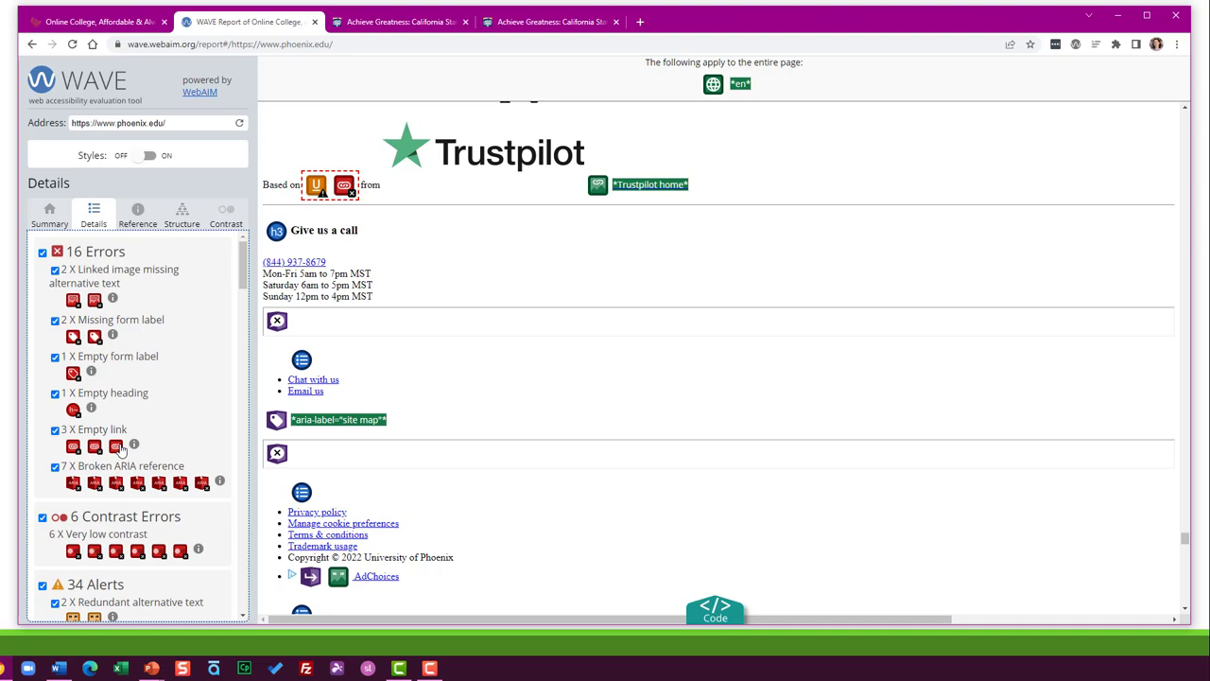
Step: Turn page styles back on and locate the first very low contrast error on the page
scroll(120, 450, down, 2)
click(151, 155)
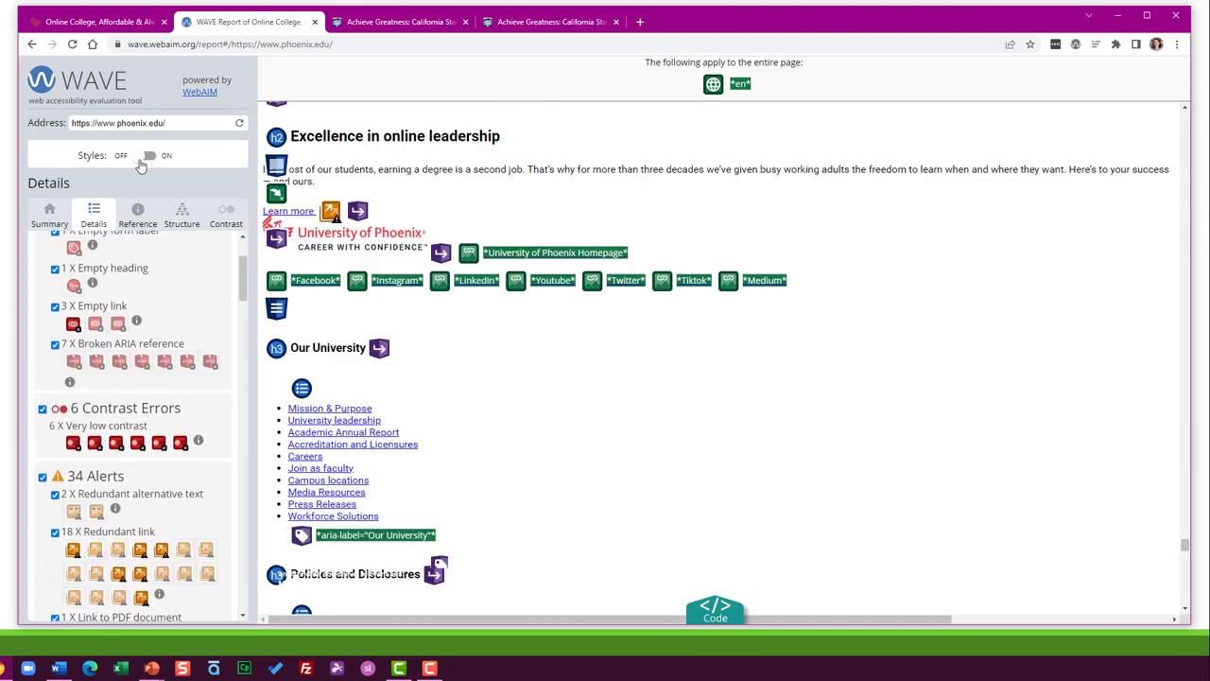
click(142, 159)
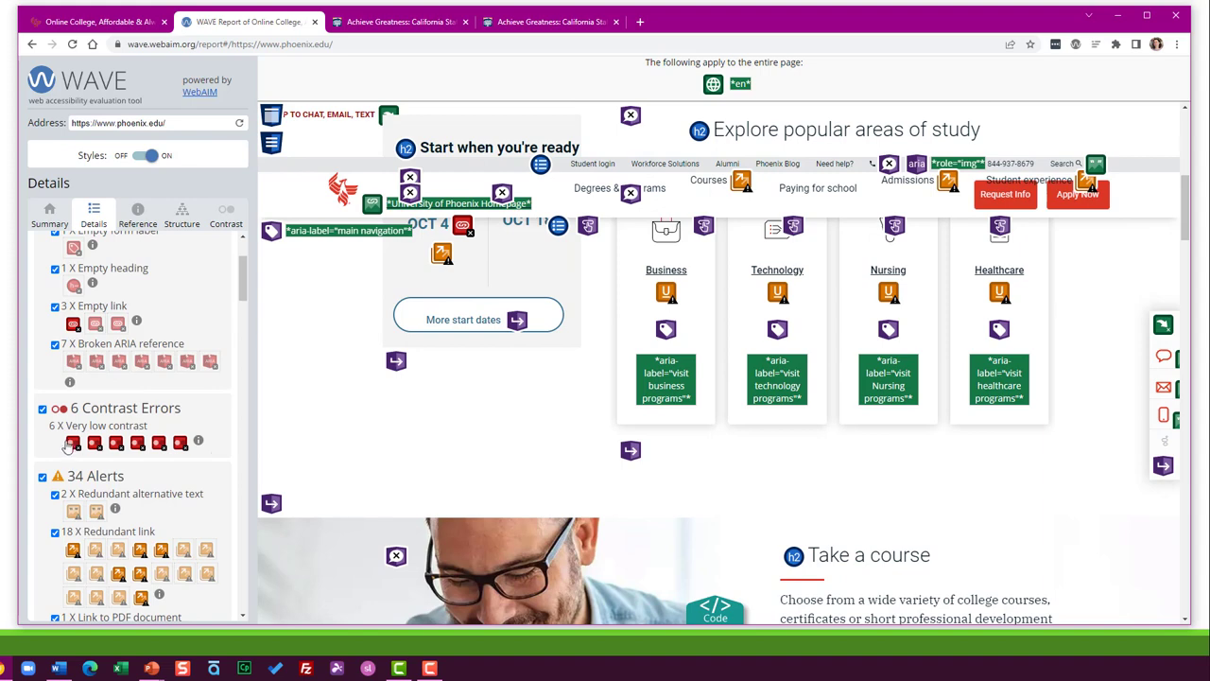
click(72, 442)
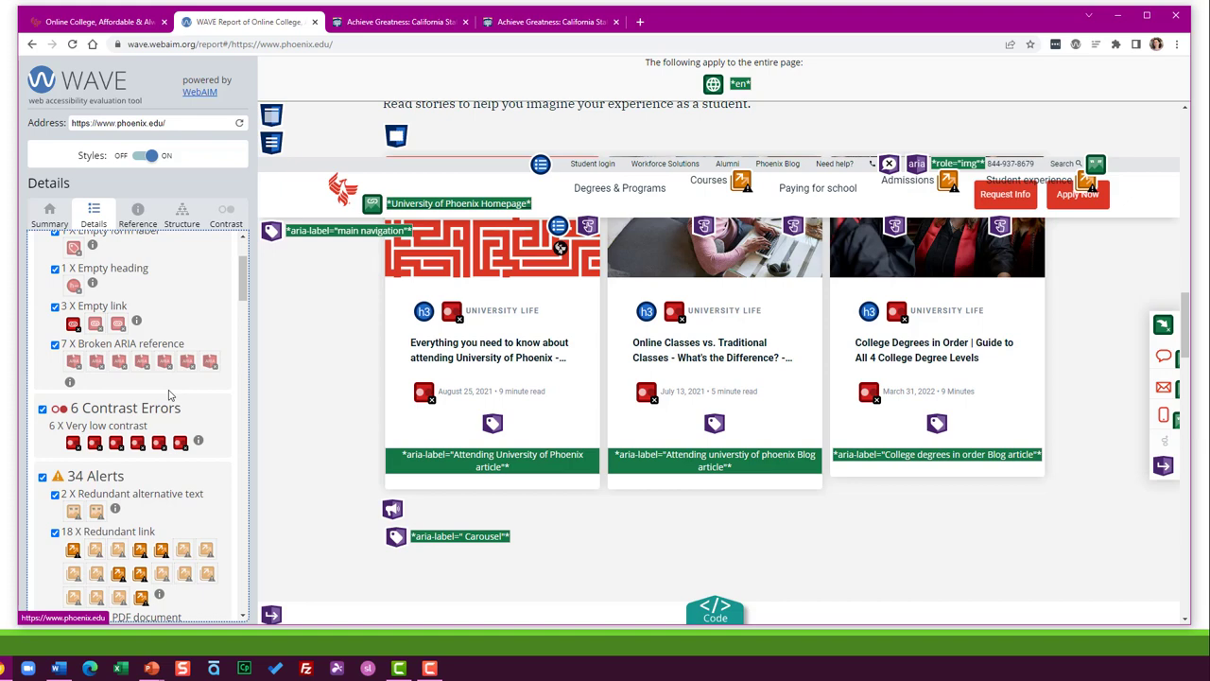
Step: Locate the next very low contrast errors, turning page styles off to find the remaining ones on the unstyled page
click(94, 442)
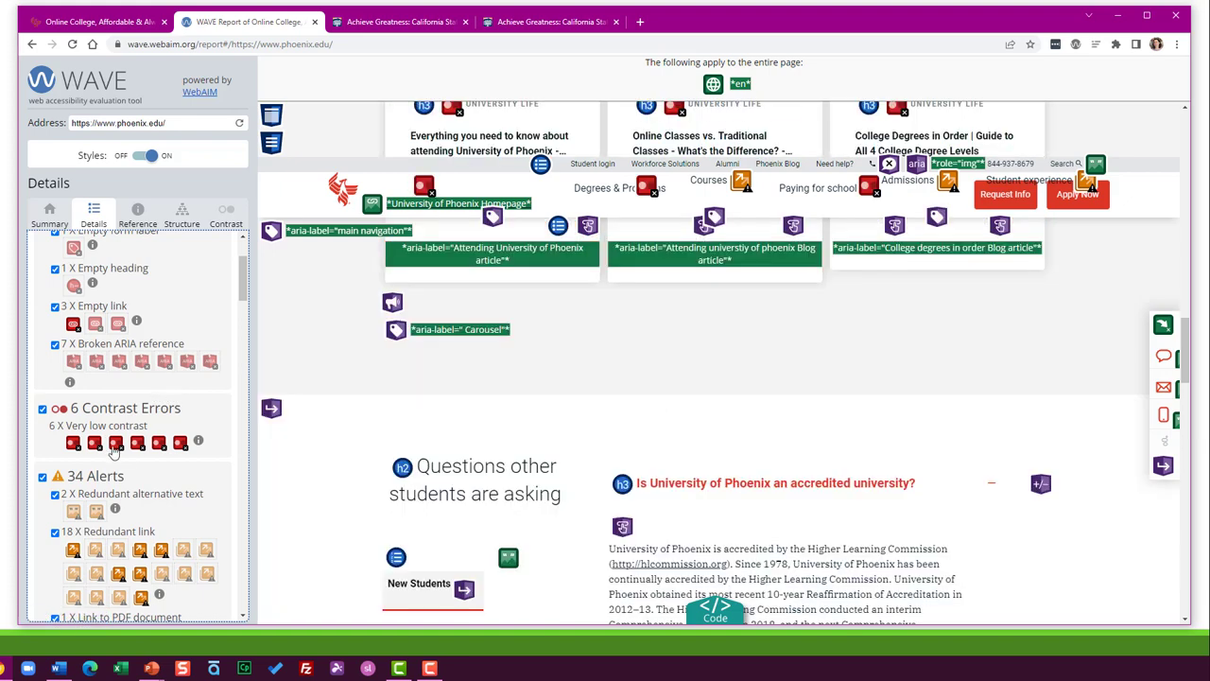
click(116, 445)
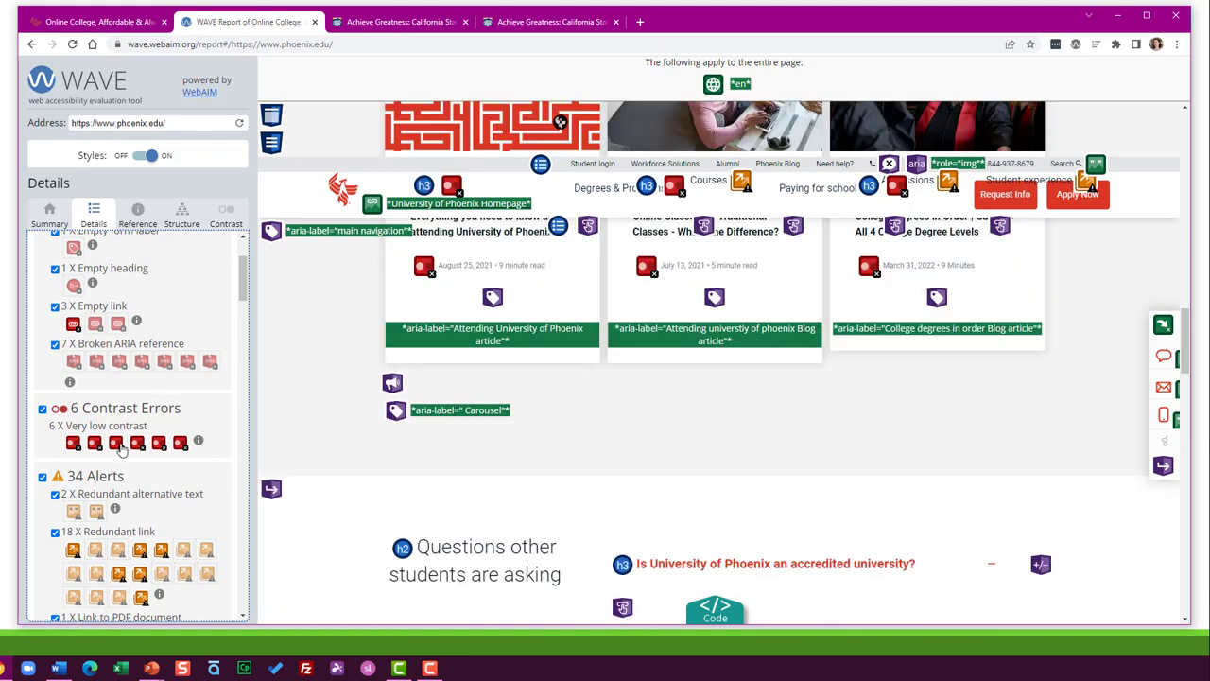
click(143, 156)
click(118, 425)
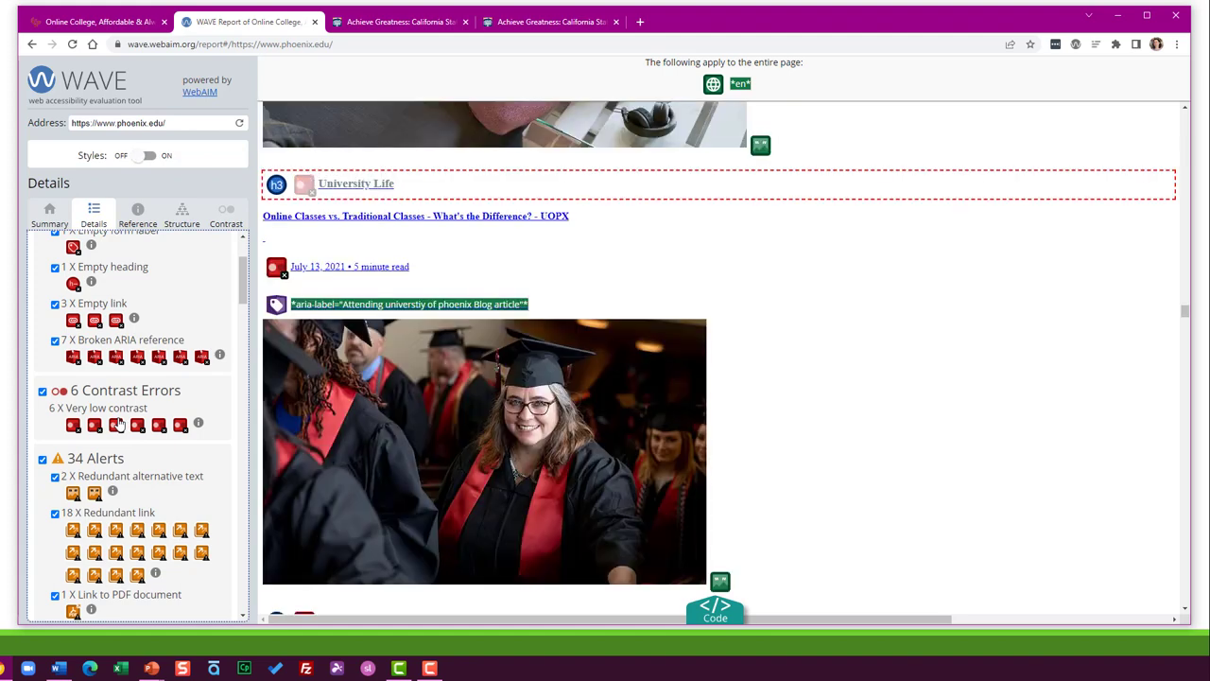
click(138, 425)
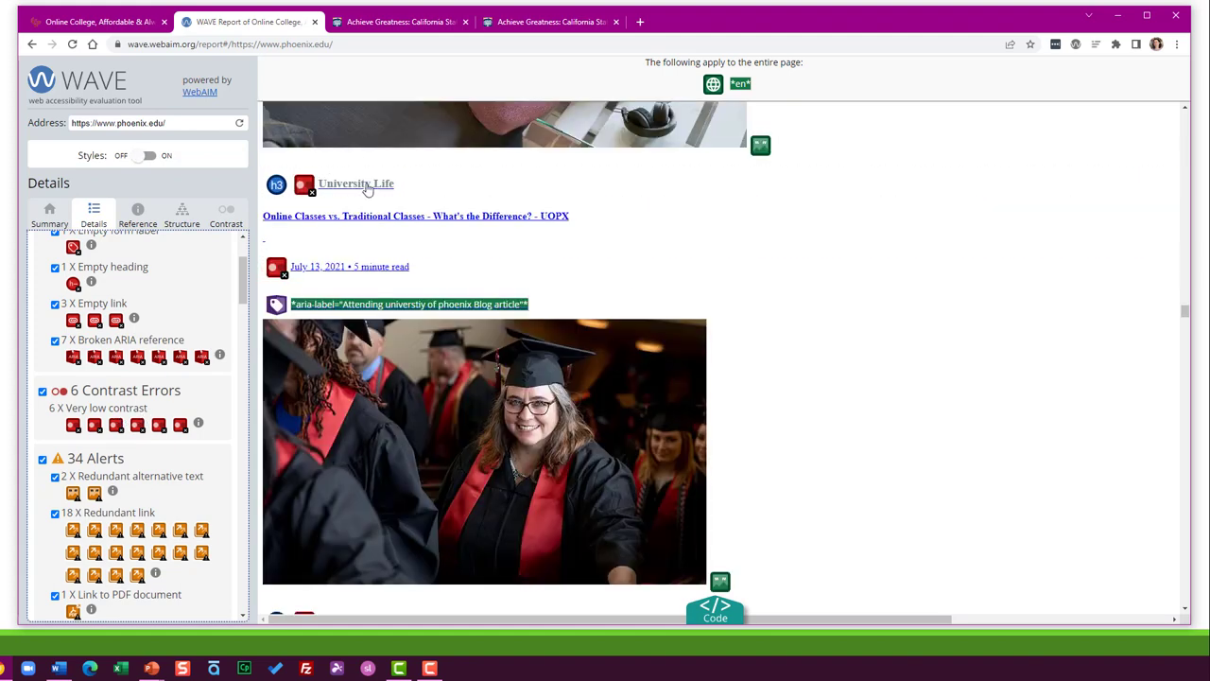
click(138, 425)
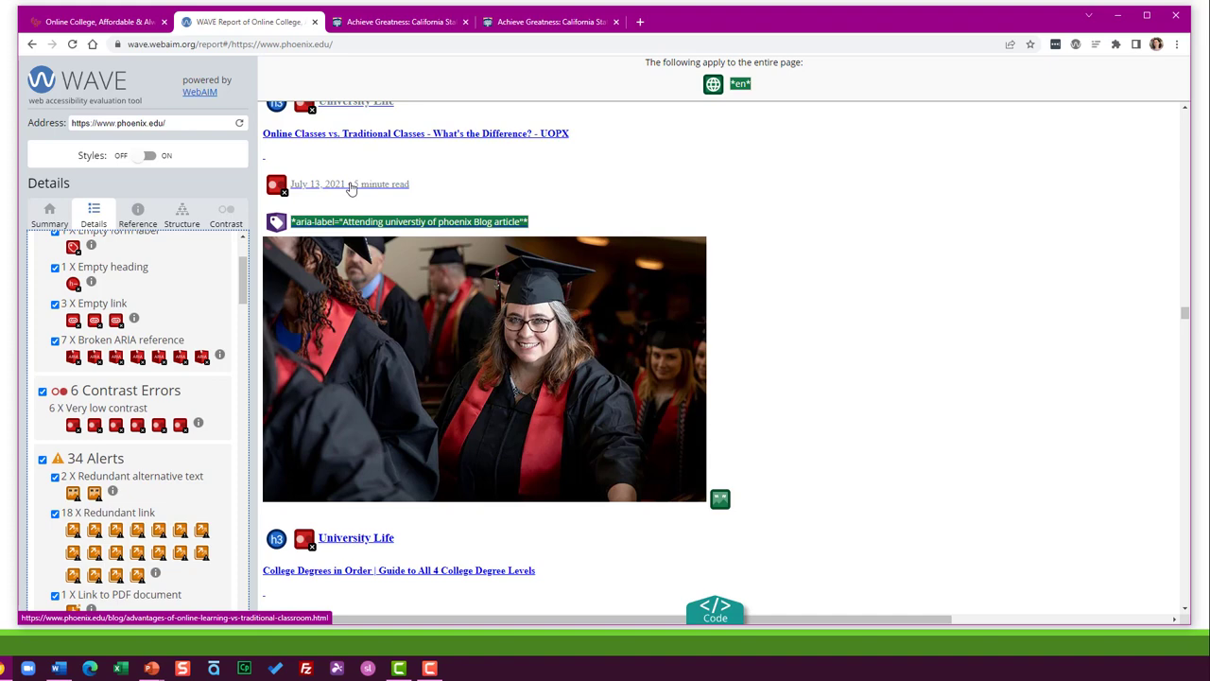
click(179, 426)
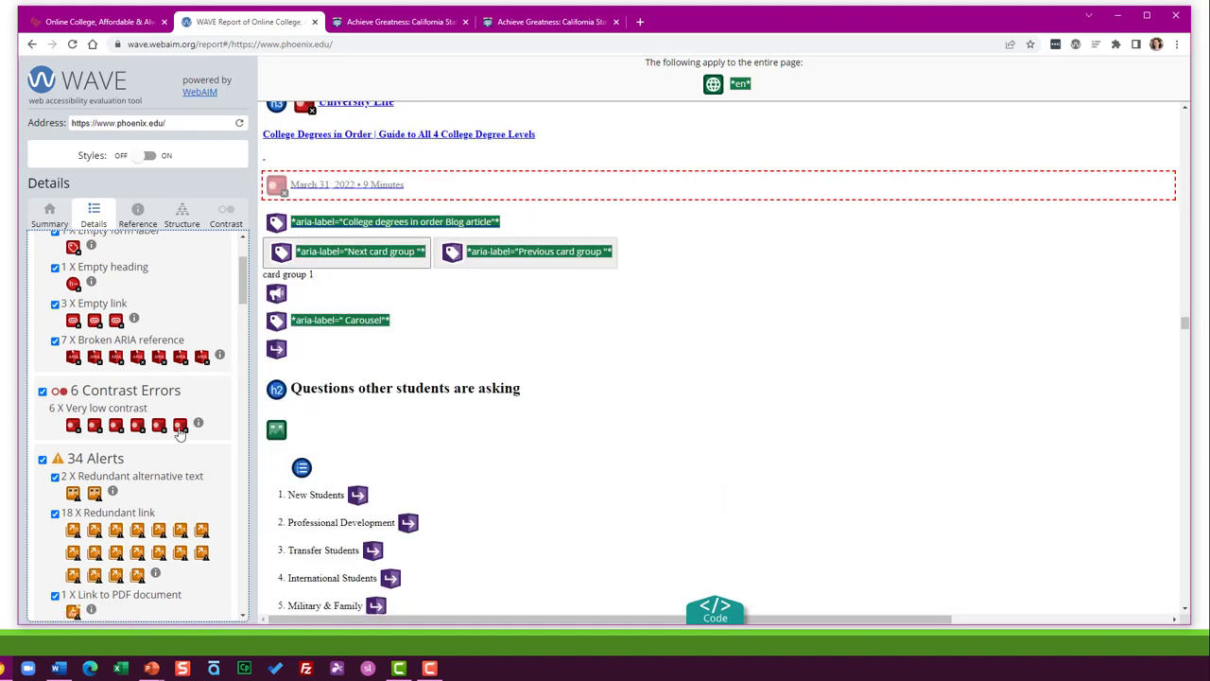
Step: Locate both redundant alternative text alerts and the second redundant link alert on the unstyled page
scroll(179, 426, down, 2)
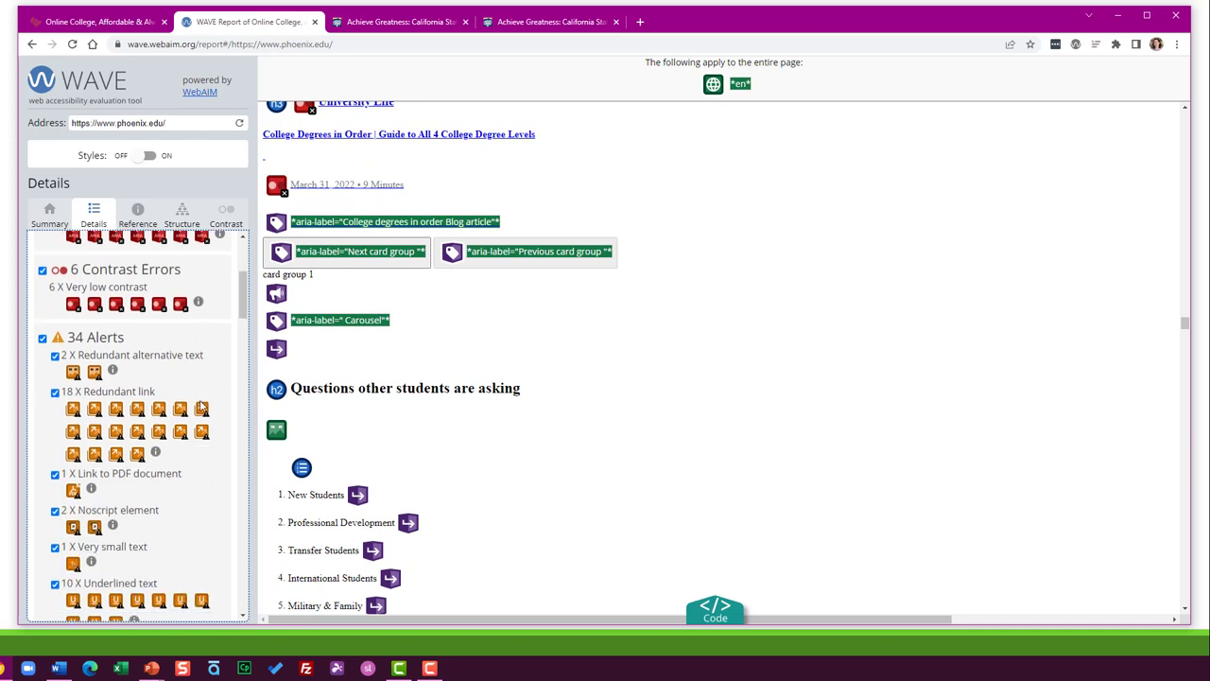
click(74, 367)
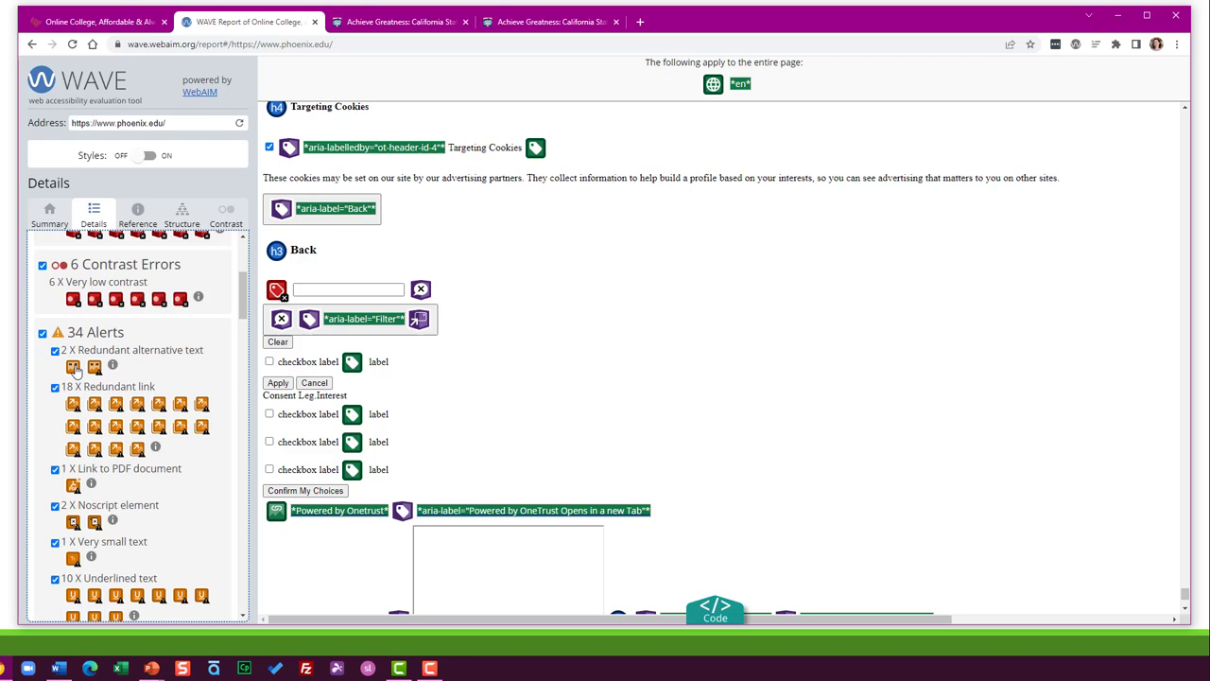
click(94, 368)
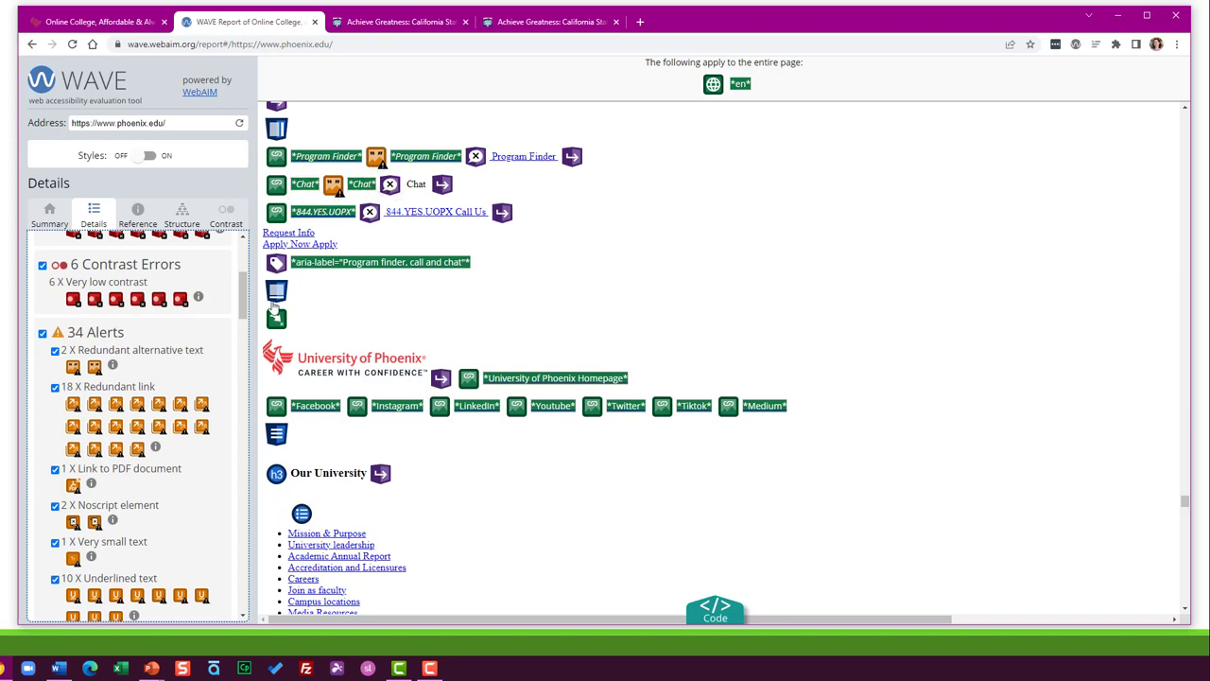
click(95, 405)
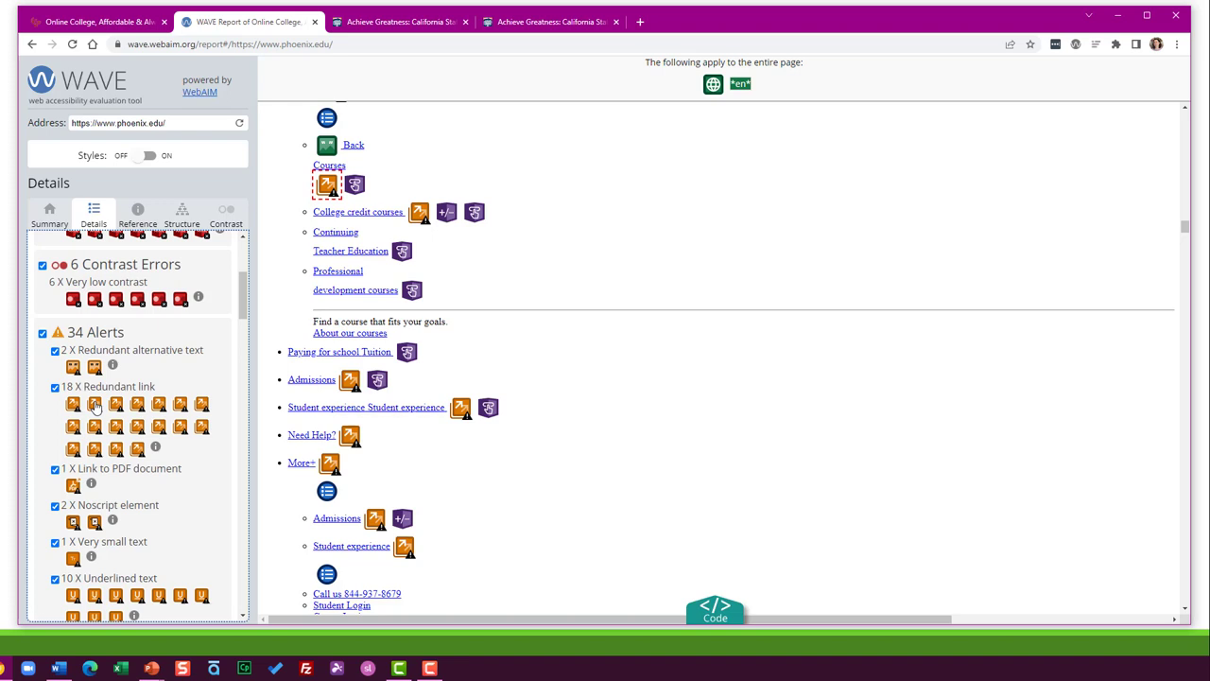
Step: Locate the image with alternative text and the first null or empty alternative text items listed under Features
scroll(130, 473, down, 3)
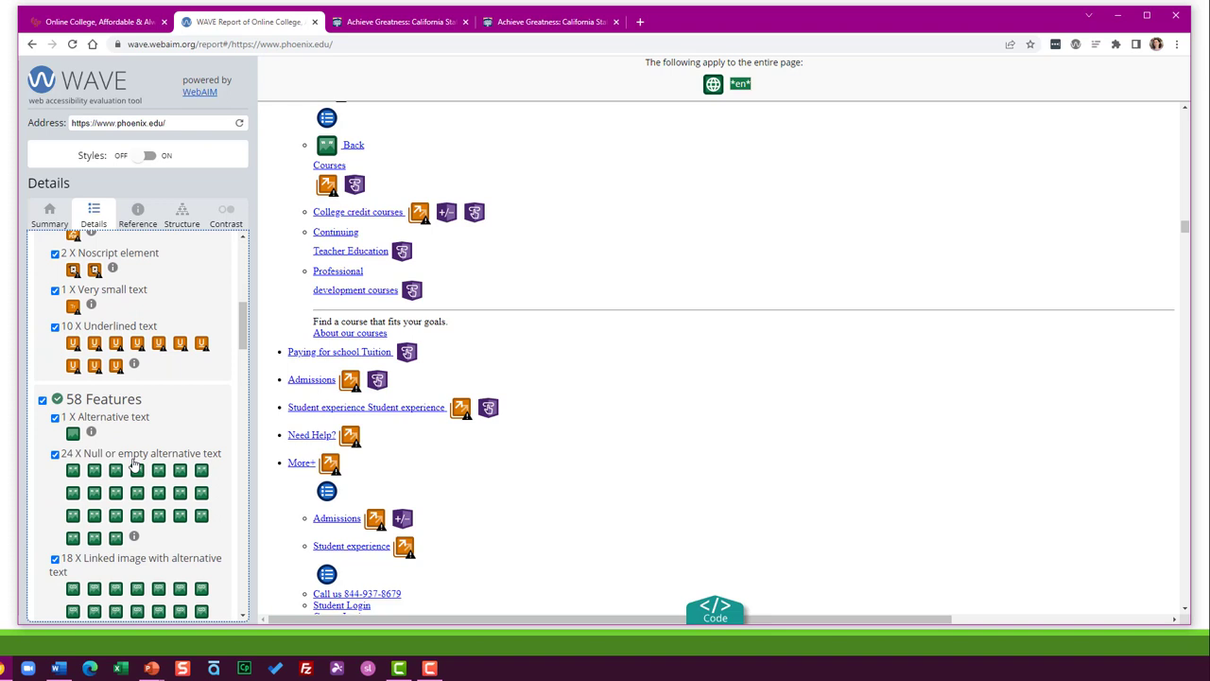
scroll(150, 411, down, 1)
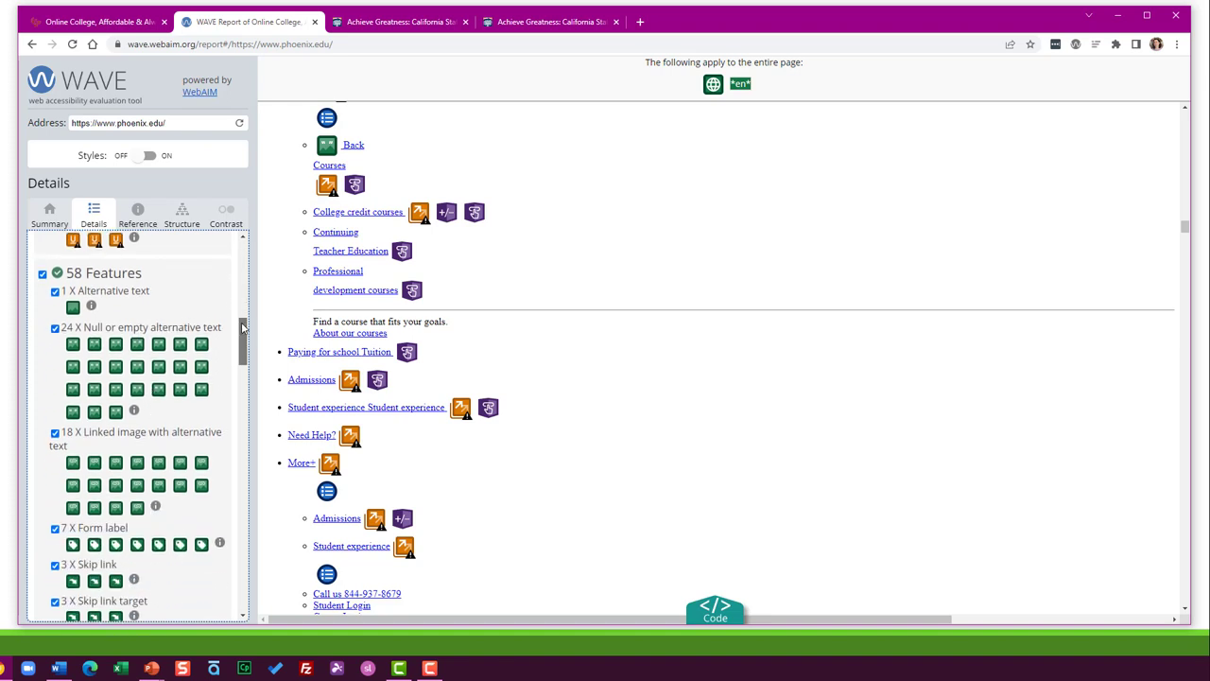
drag(243, 317, 239, 324)
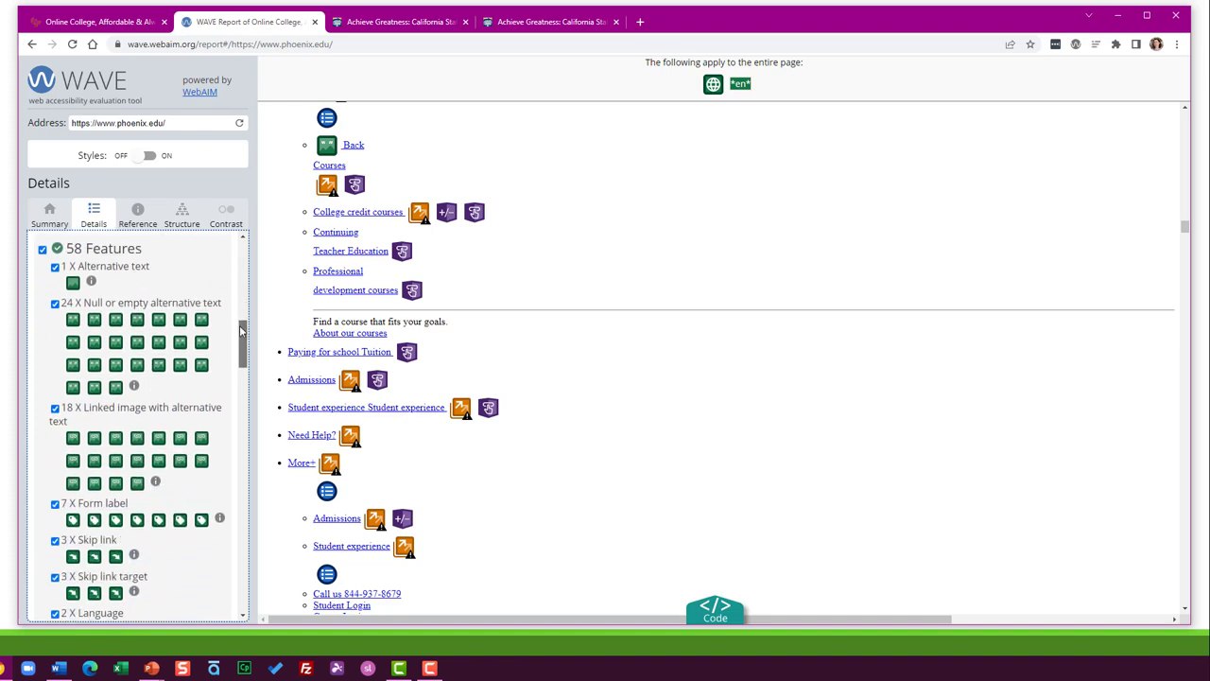
click(73, 282)
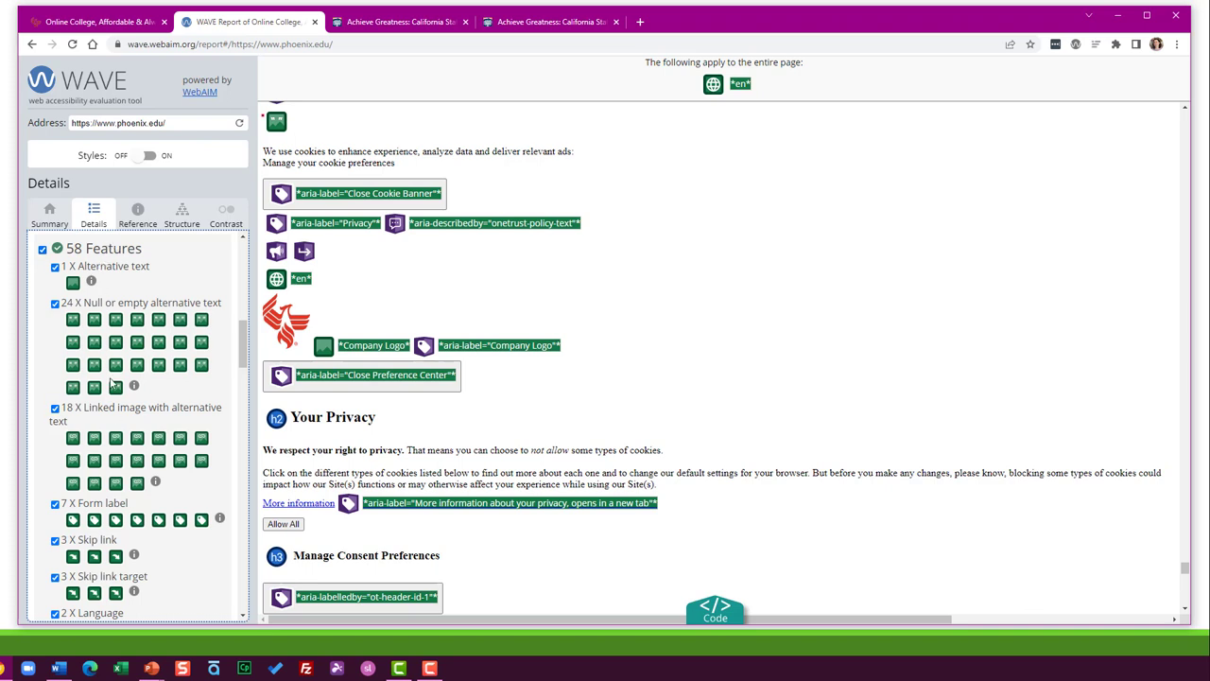
scroll(283, 236, down, 2)
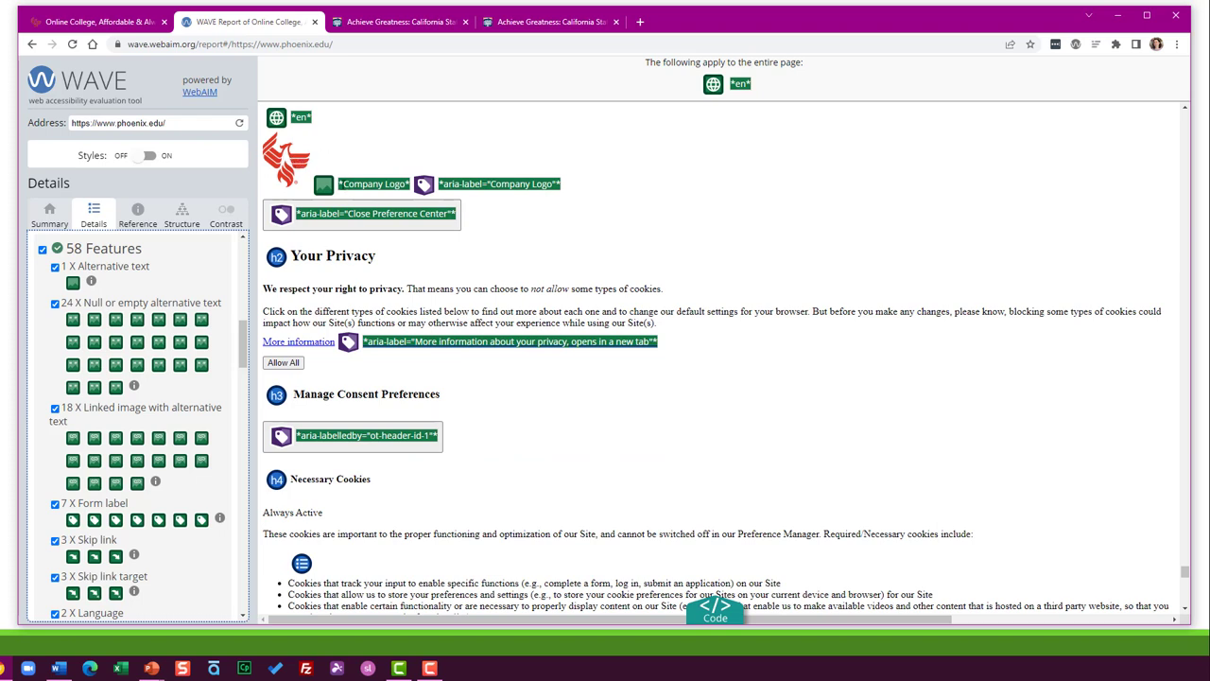
click(72, 319)
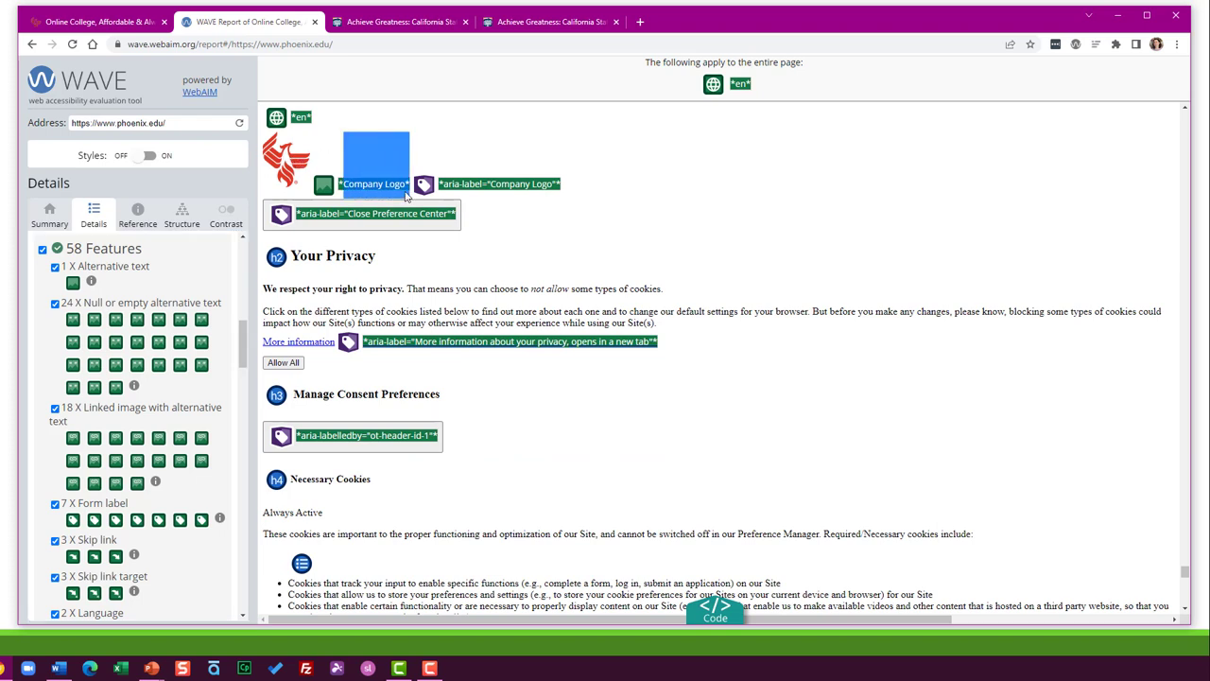
click(73, 319)
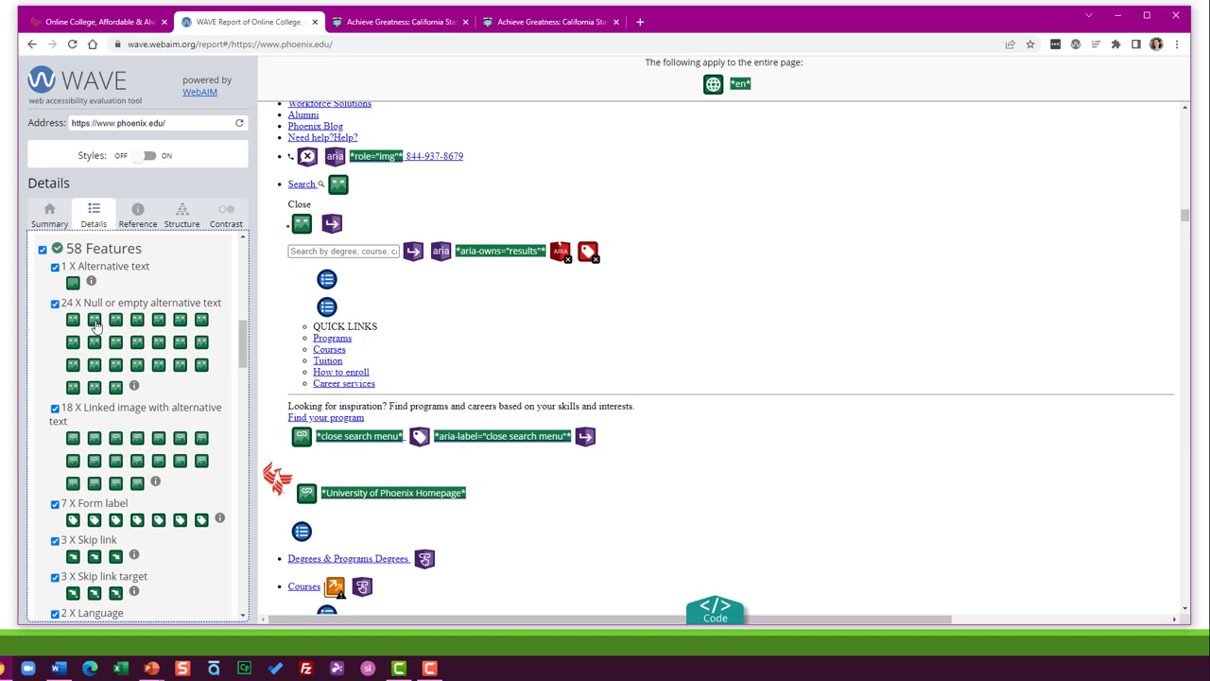
click(95, 322)
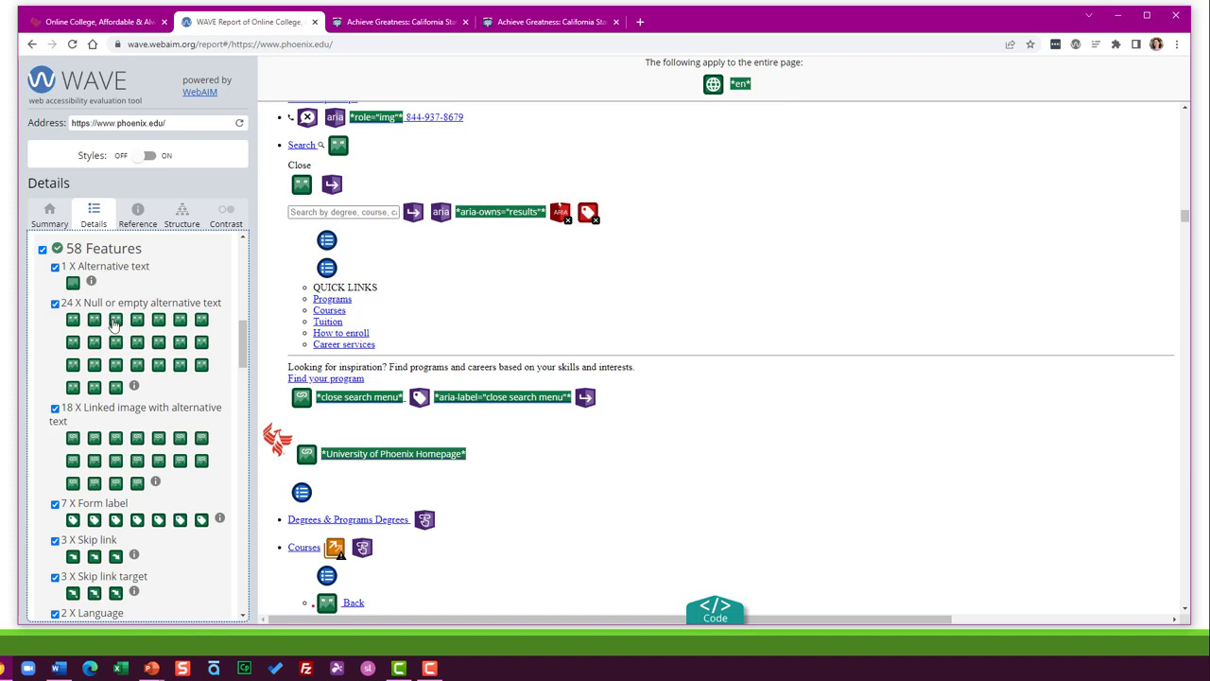
Step: Locate the first linked images with alternative text and the second skip link on the page
click(73, 437)
click(73, 438)
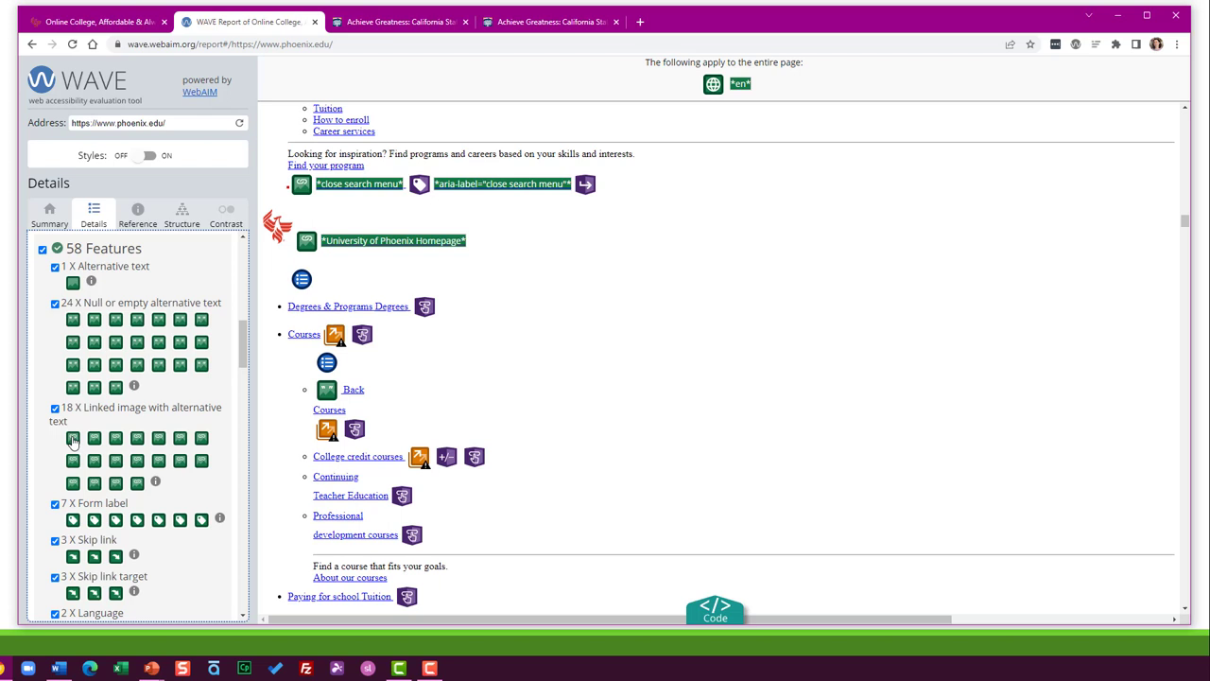
click(72, 439)
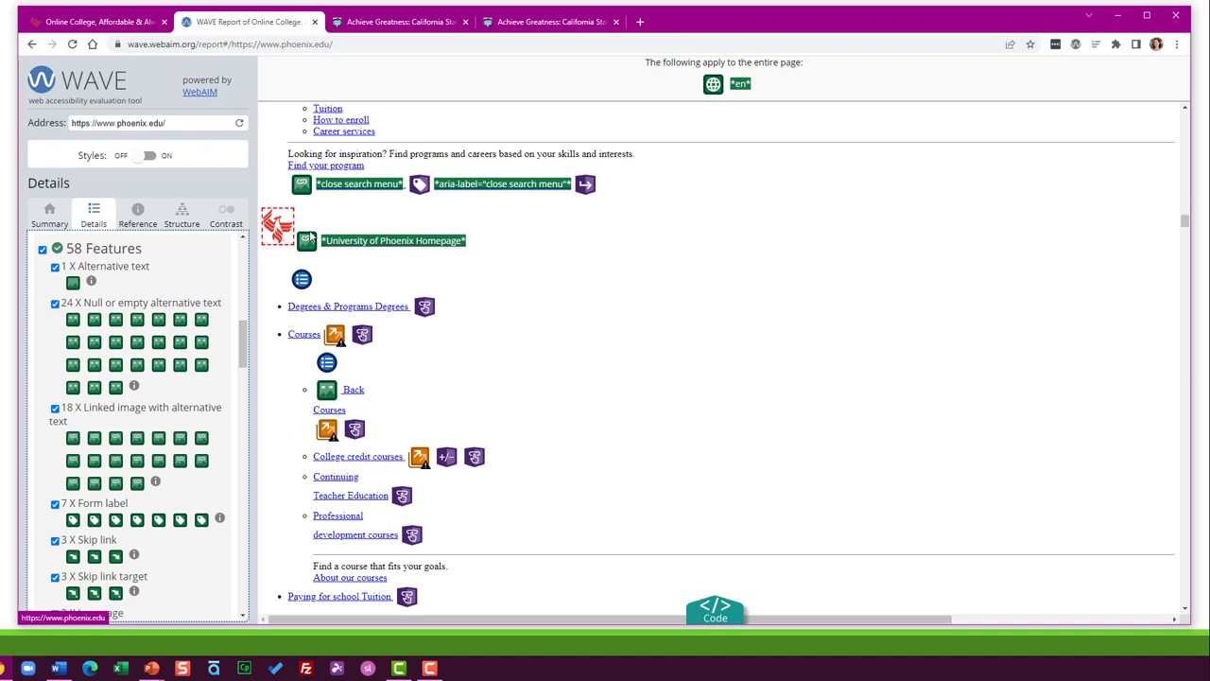
scroll(74, 410, down, 2)
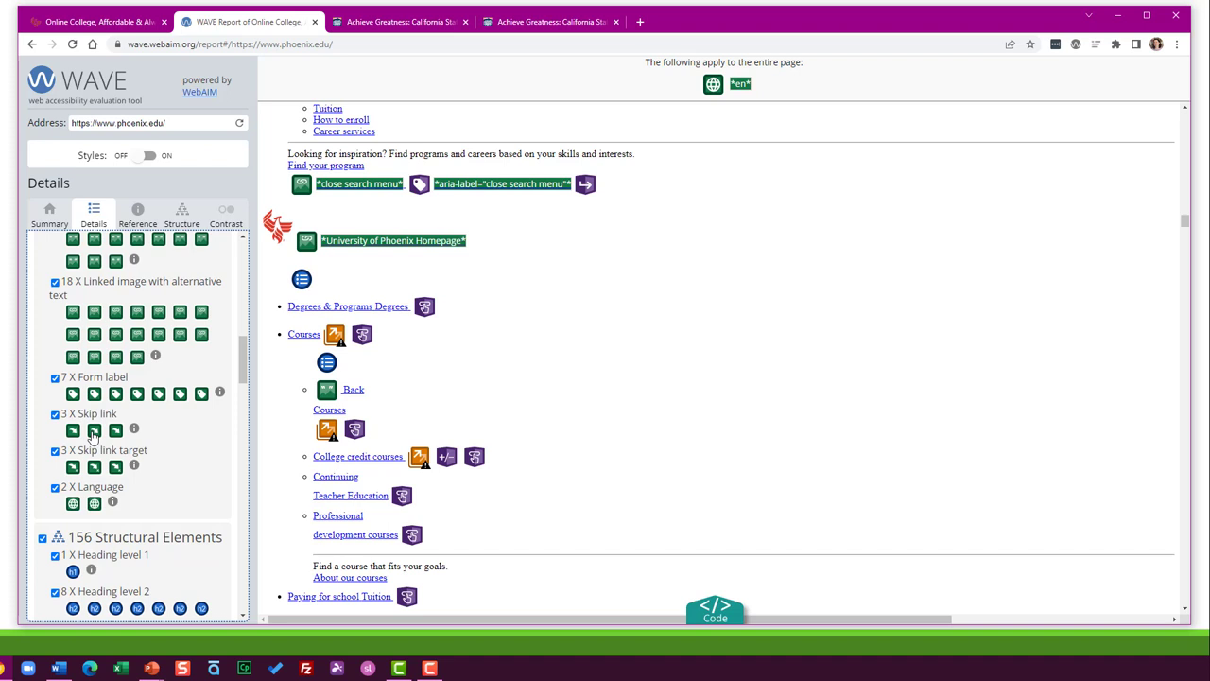
click(93, 430)
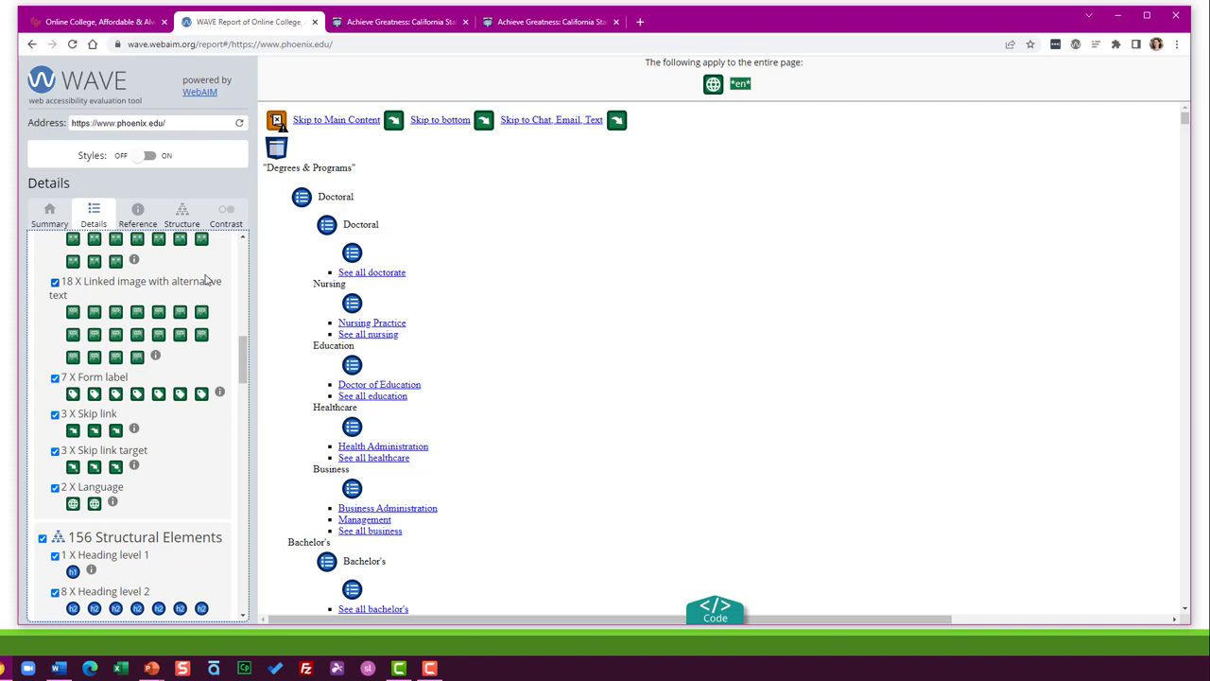
Step: Locate the level 1 heading listed under Structural Elements on the page
scroll(209, 284, down, 2)
scroll(211, 308, down, 1)
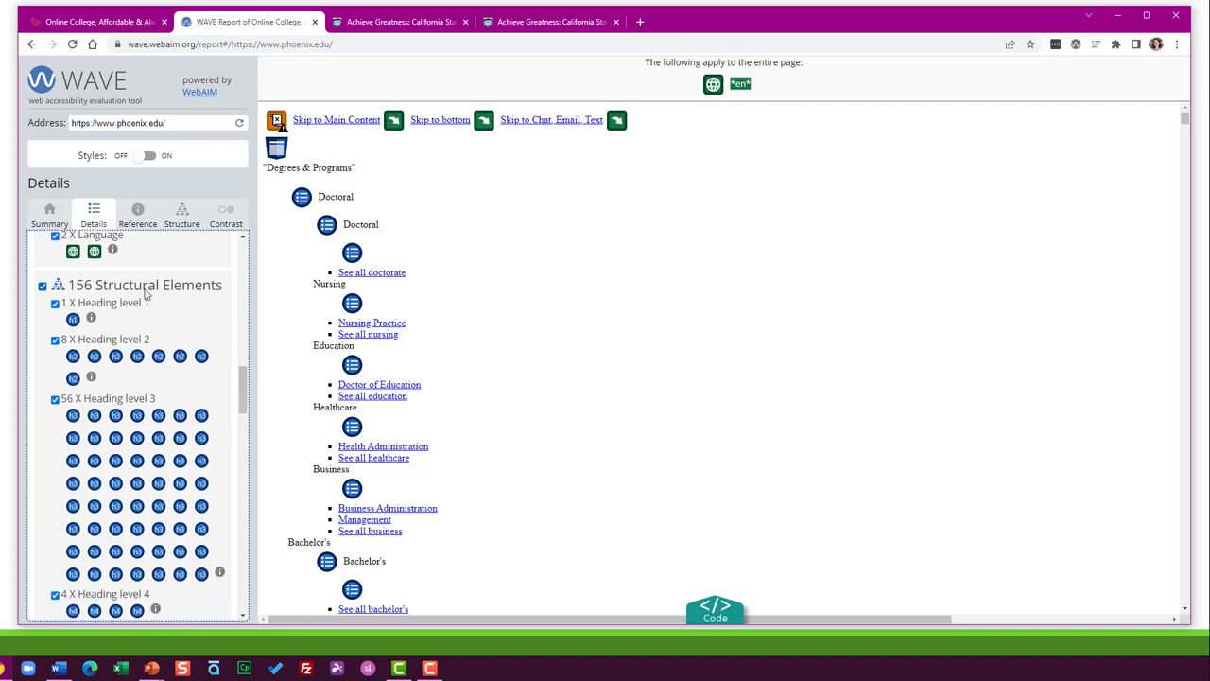
click(73, 320)
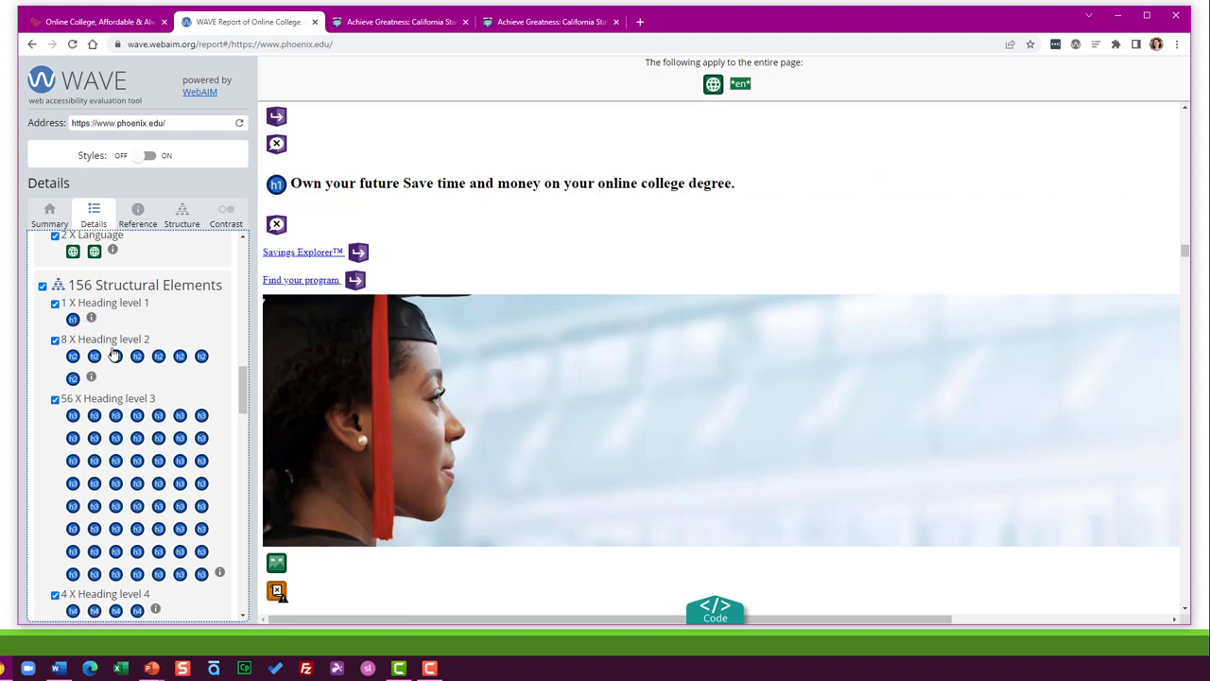
click(72, 320)
Step: Look over the remaining structural elements and the ARIA items, then return to the beginning of the details list
scroll(93, 433, down, 10)
scroll(92, 433, down, 3)
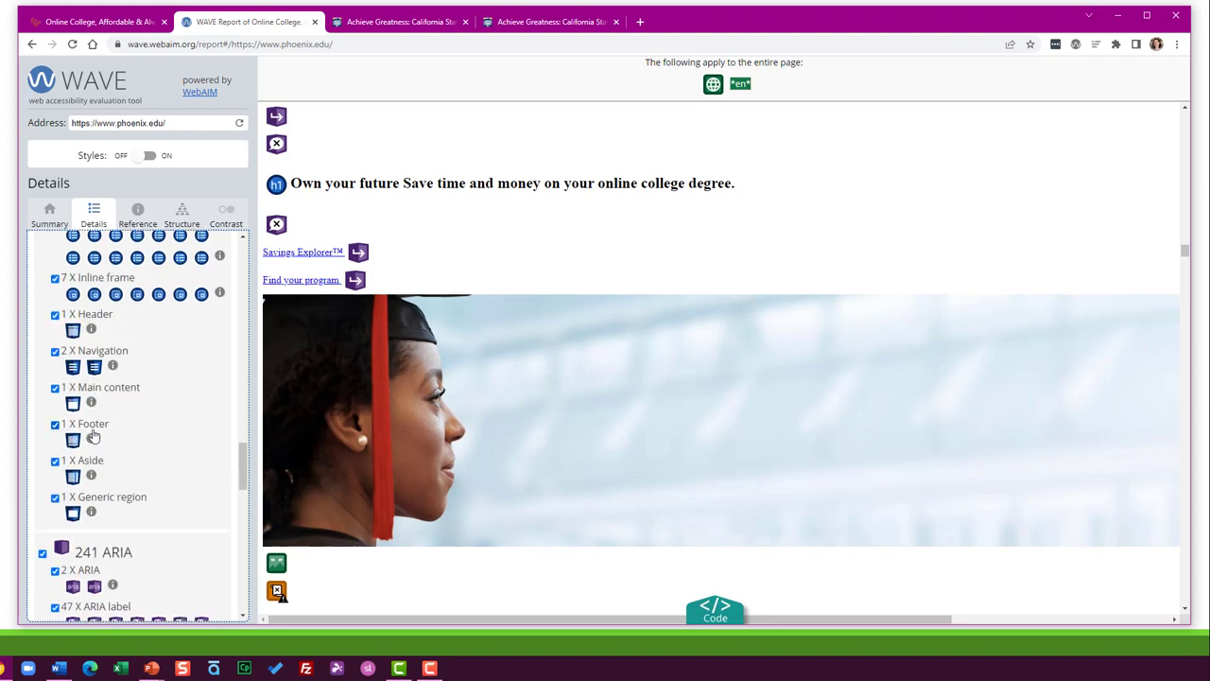
scroll(151, 409, down, 5)
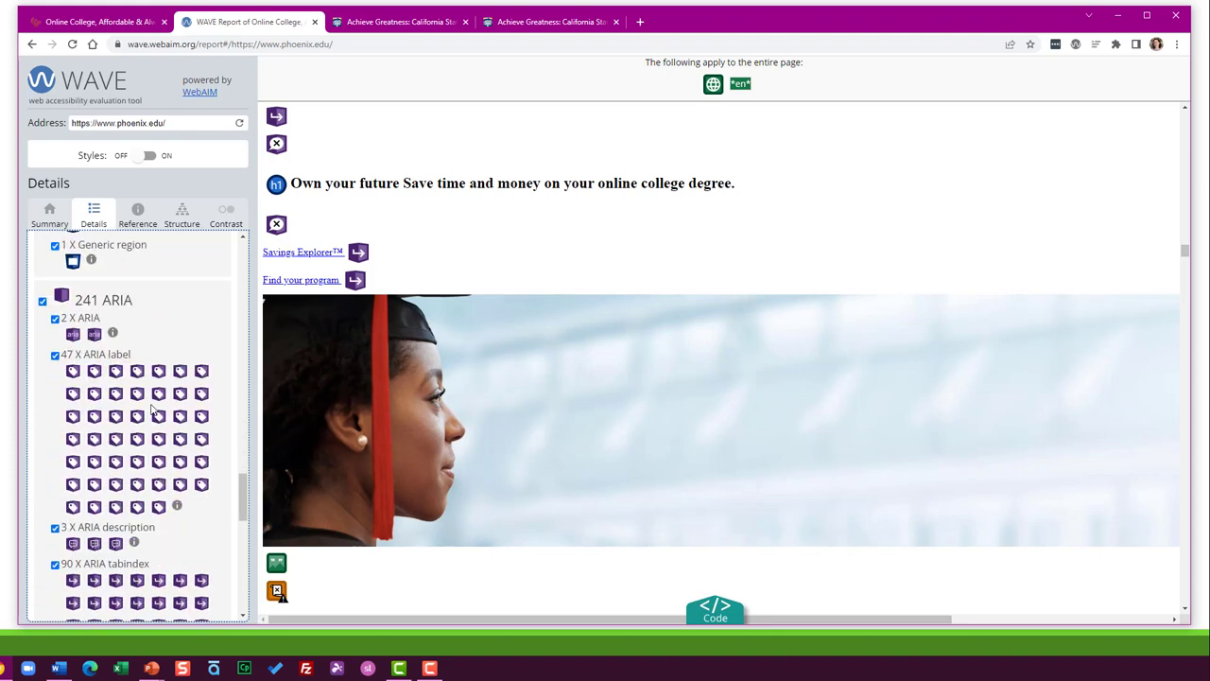
scroll(151, 408, up, 3)
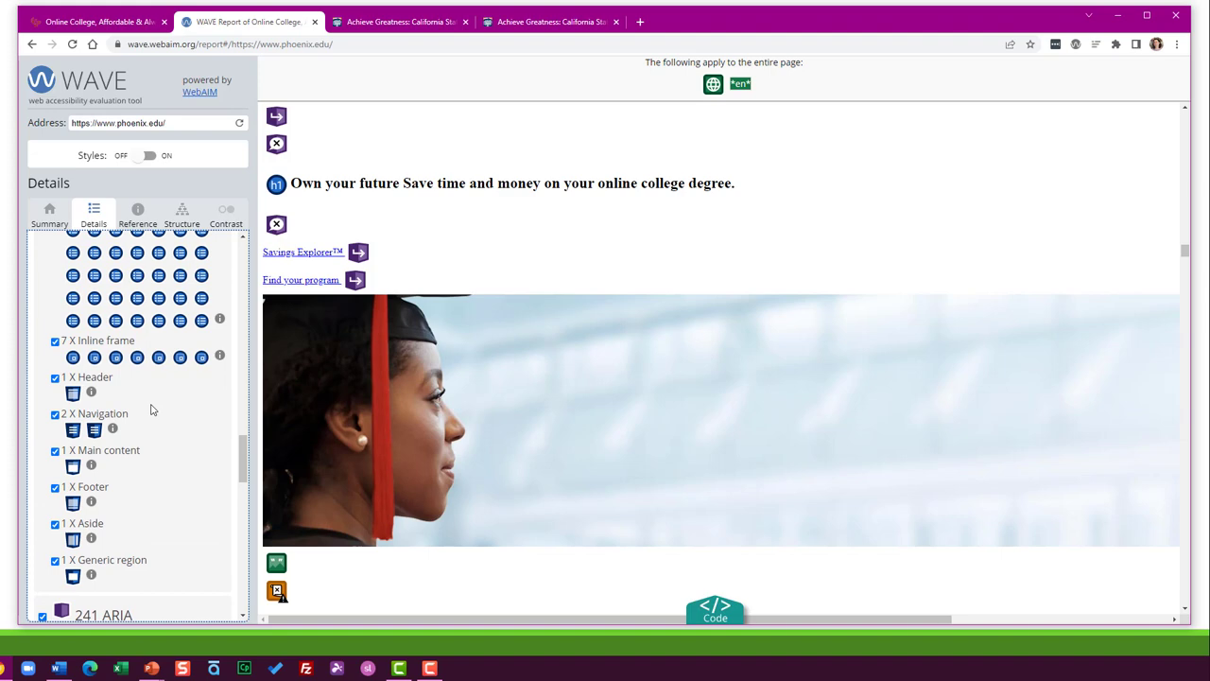
scroll(152, 408, down, 3)
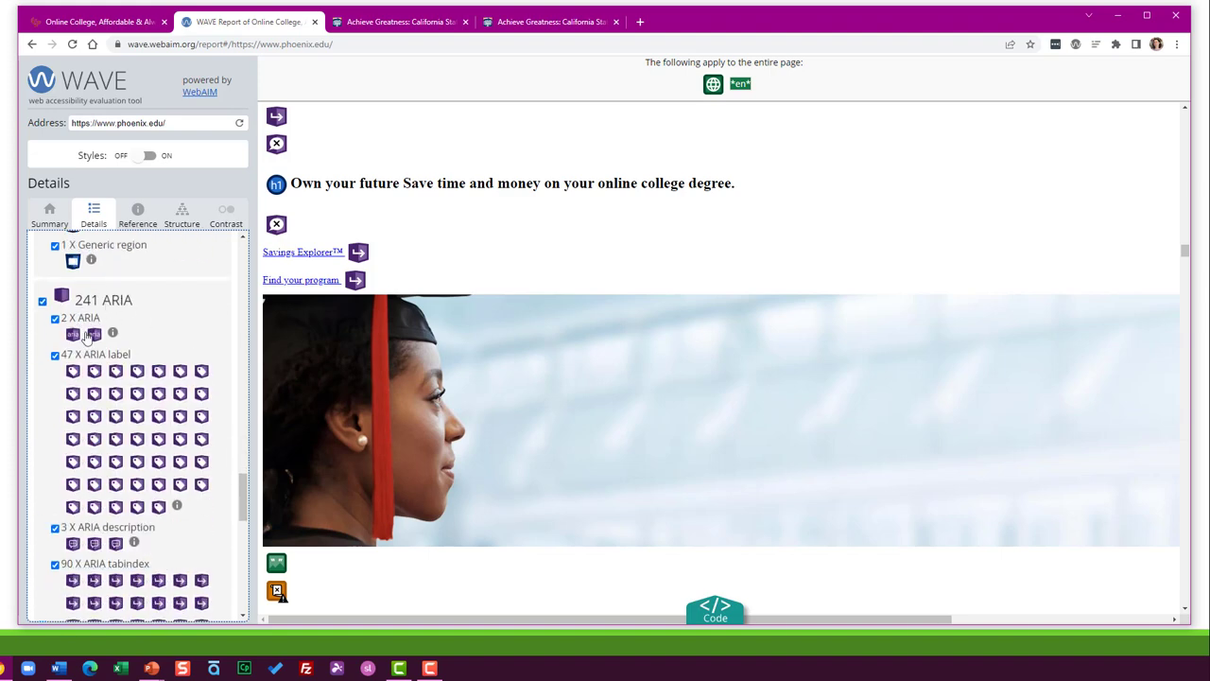
drag(241, 506, 241, 265)
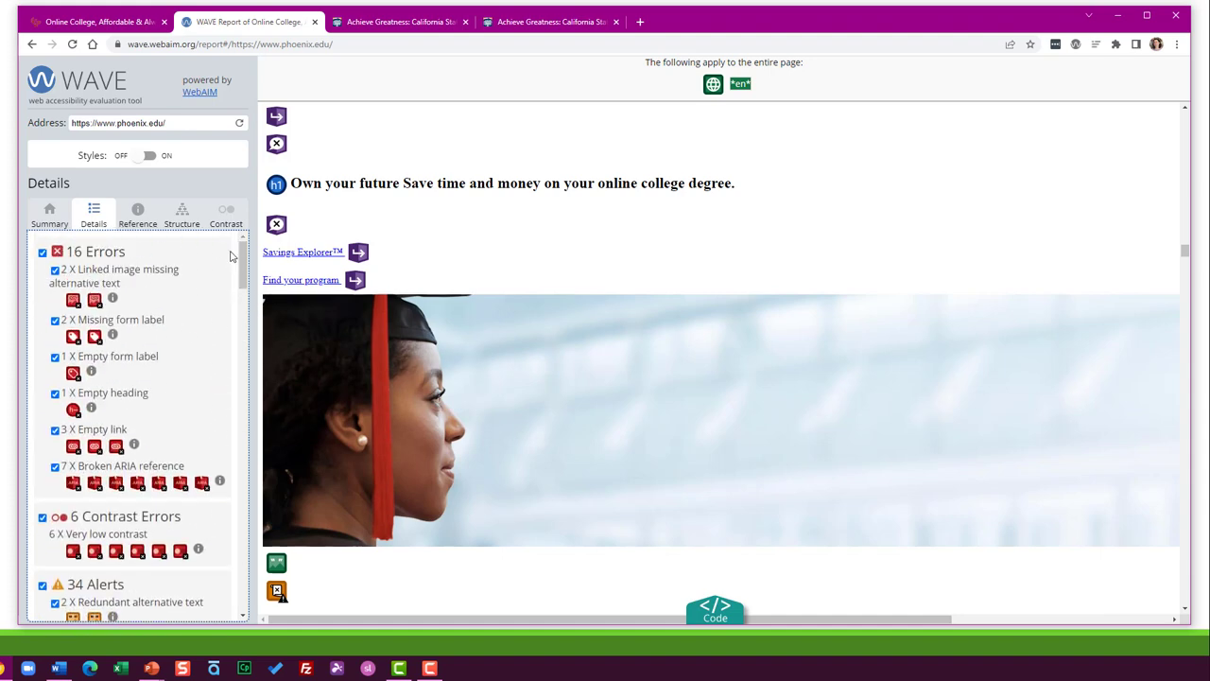
Step: Open the page structure outline and examine its header, navigation and main regions and the nesting of heading levels
click(186, 214)
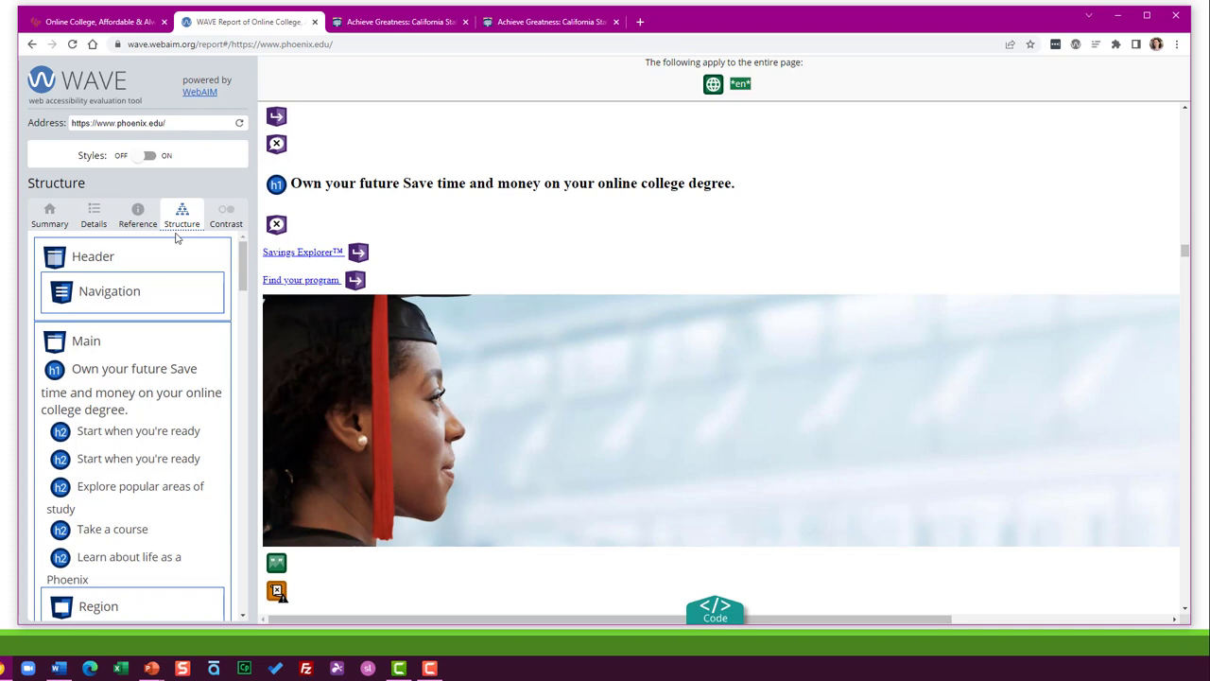
click(243, 257)
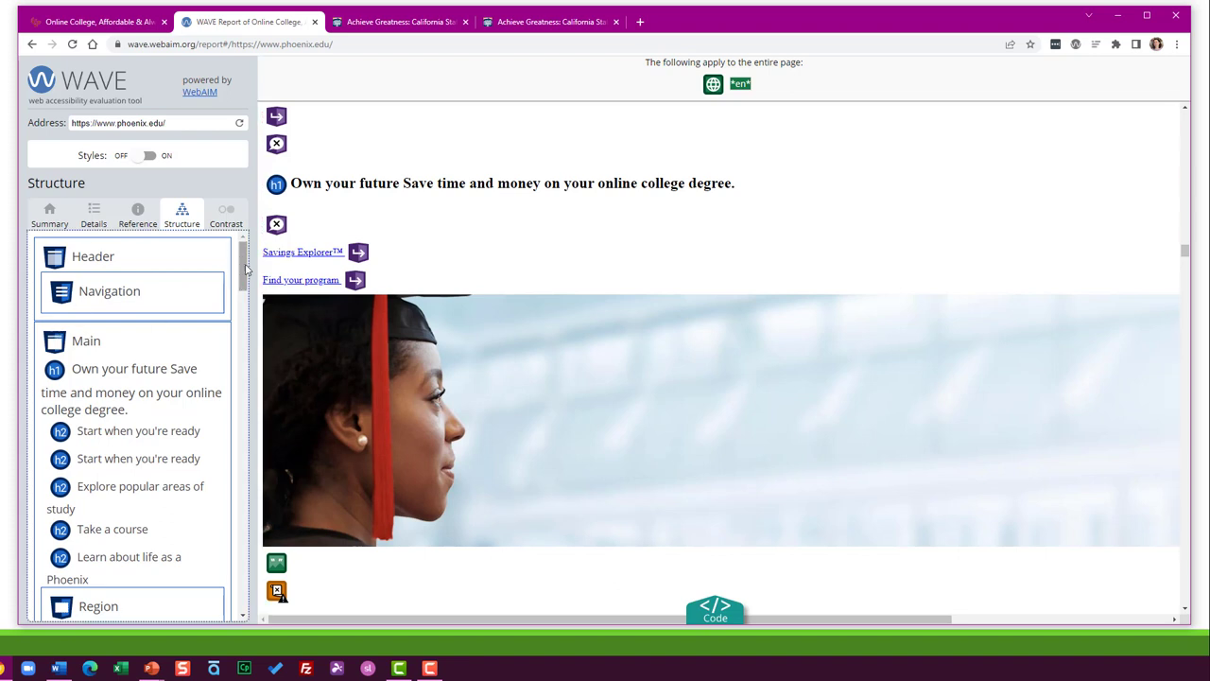
scroll(242, 288, down, 2)
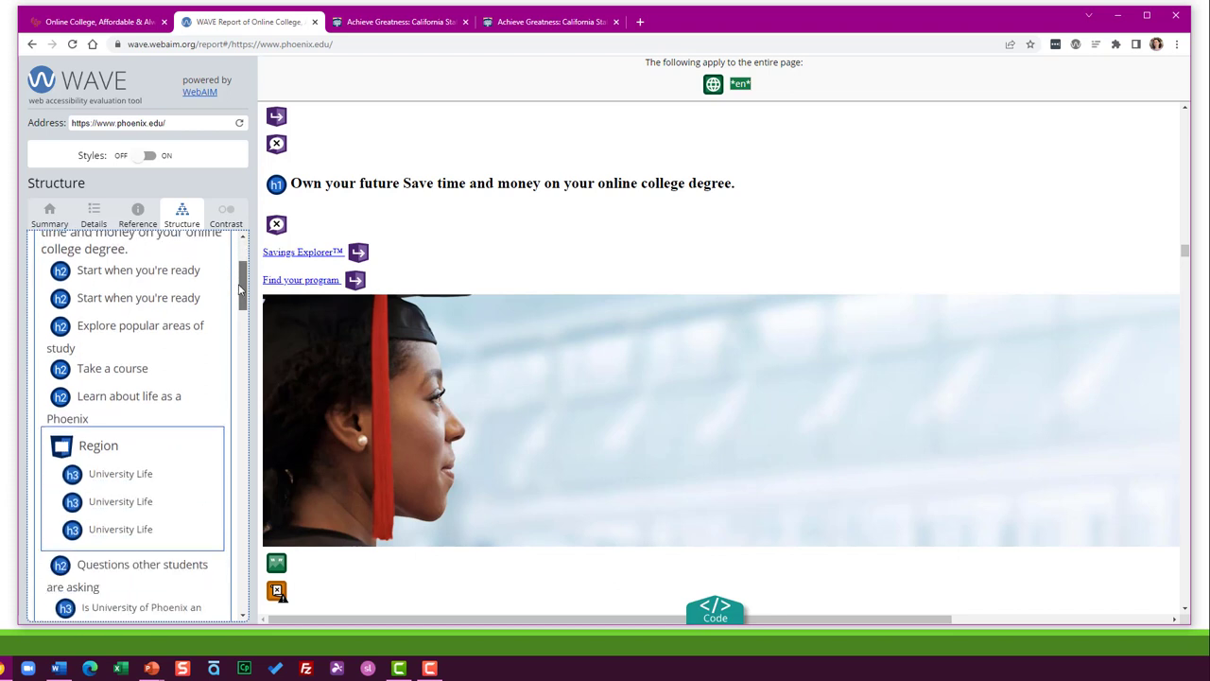
mouse_move(240, 289)
mouse_down()
mouse_move(239, 299)
mouse_move(240, 276)
mouse_up()
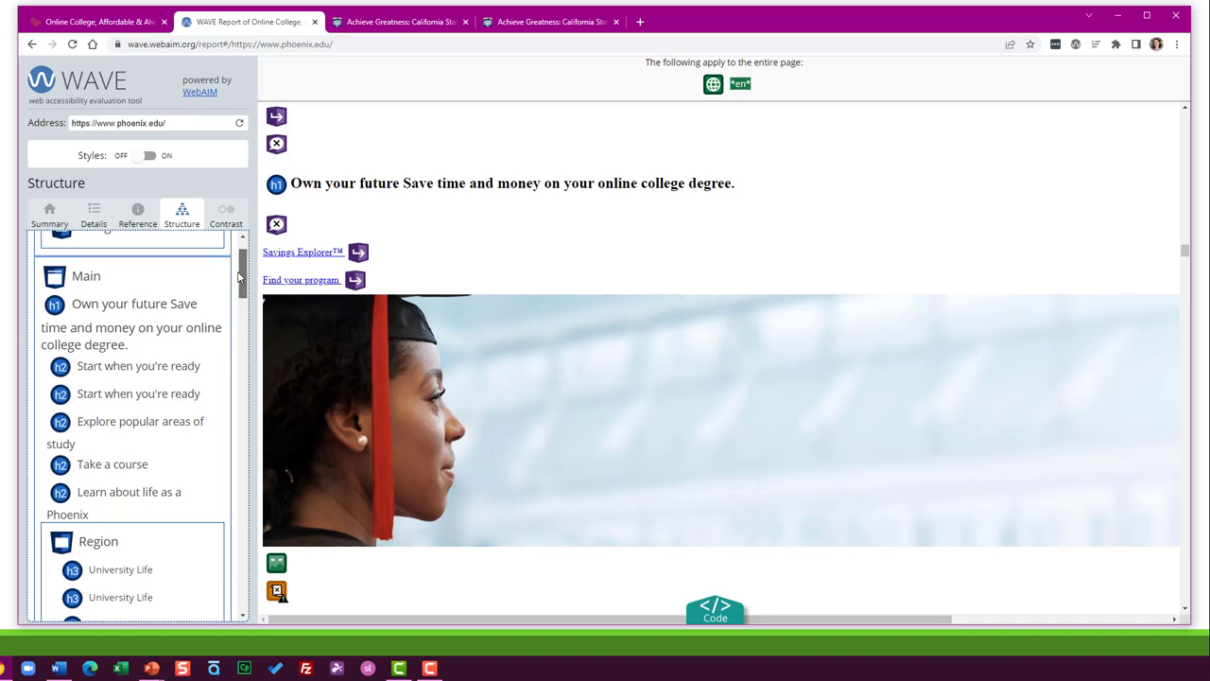
drag(239, 276, 239, 284)
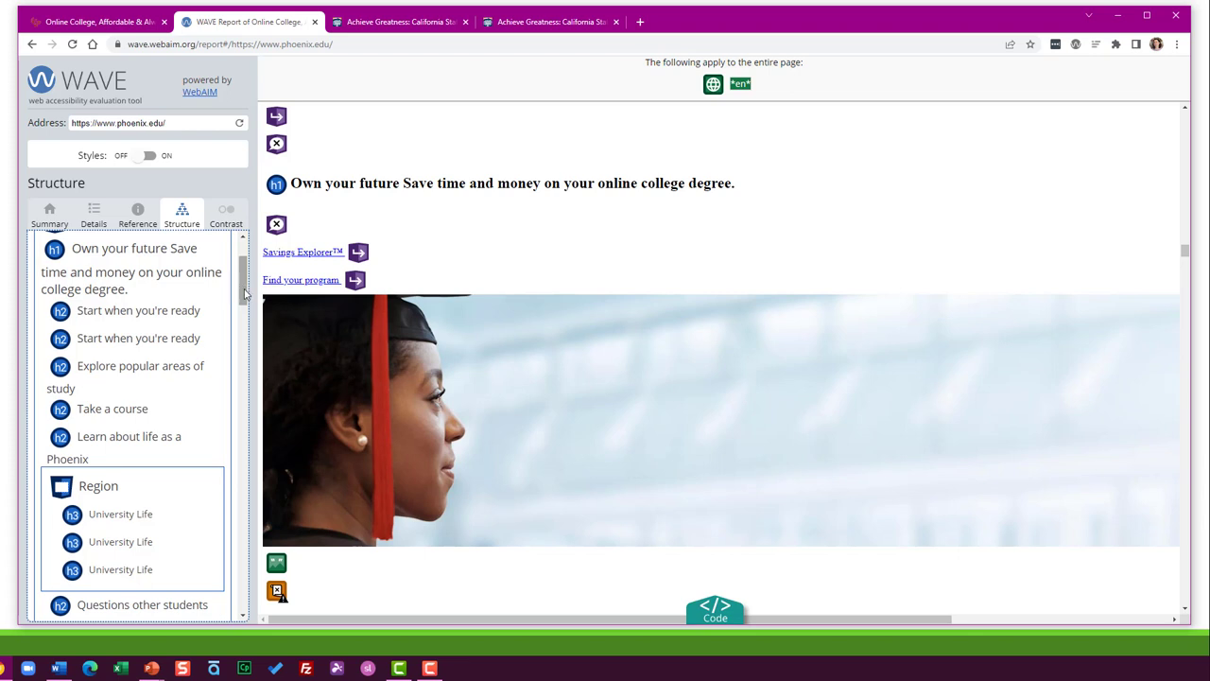
click(244, 294)
drag(243, 294, 243, 299)
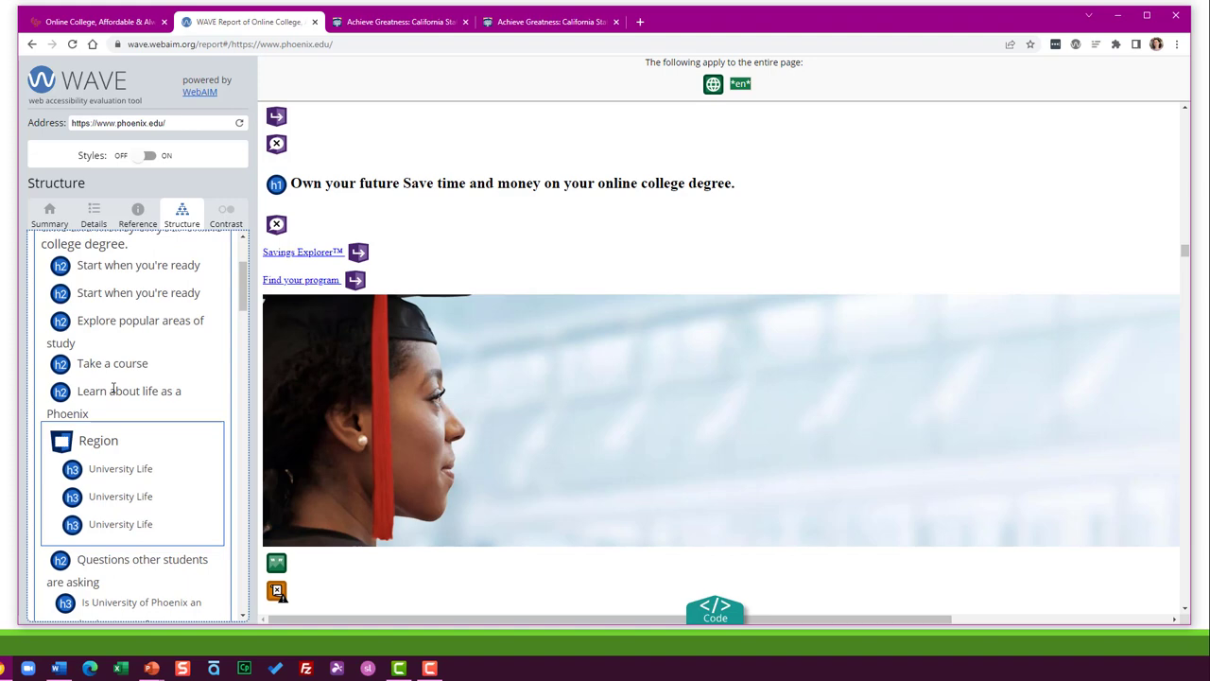
Step: Locate the three University Life level 3 headings of the outline's region on the page
scroll(113, 389, down, 1)
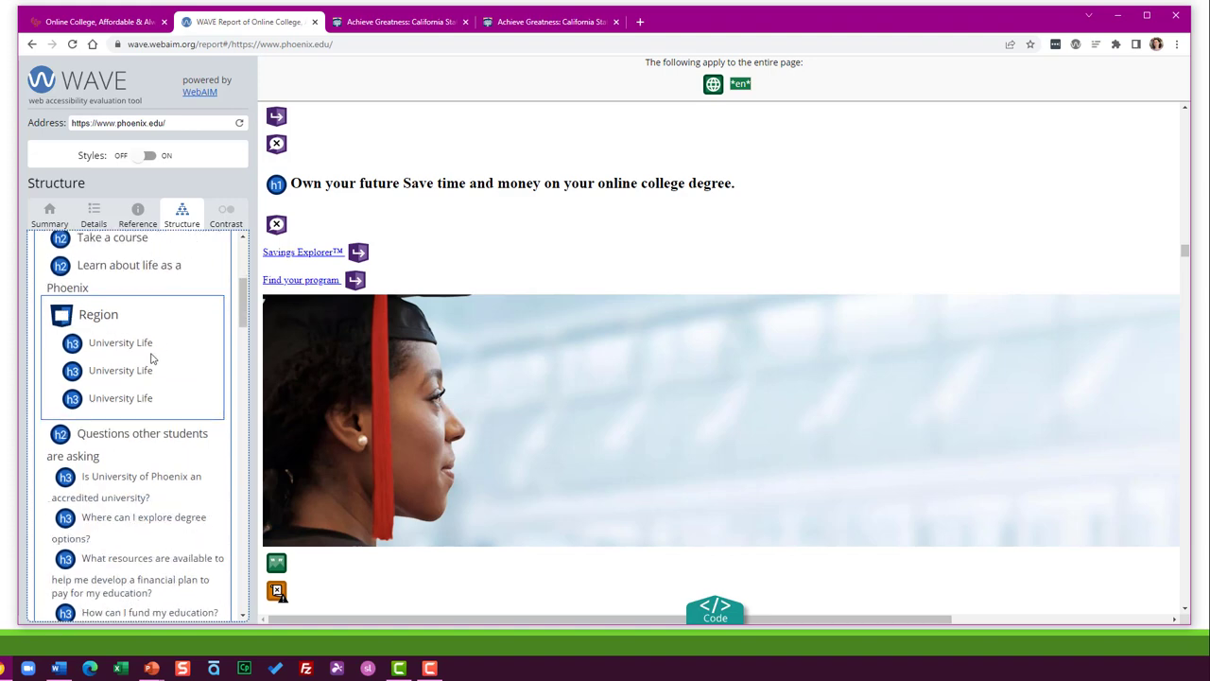
click(74, 345)
click(71, 375)
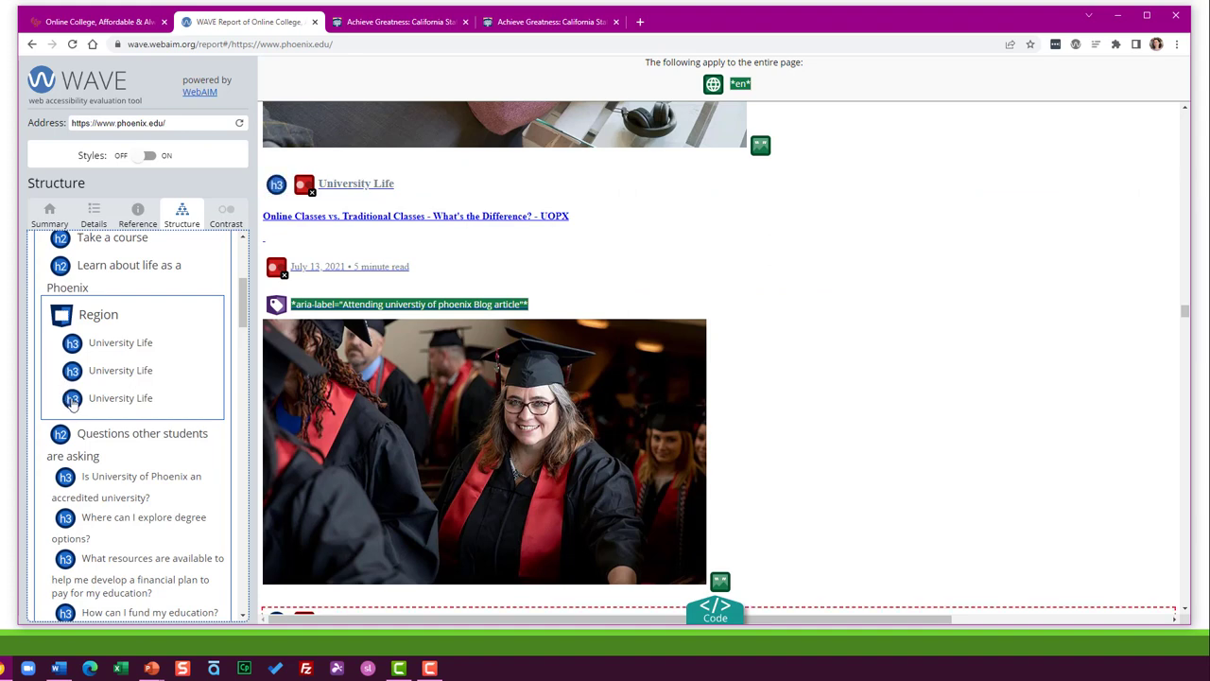
click(72, 399)
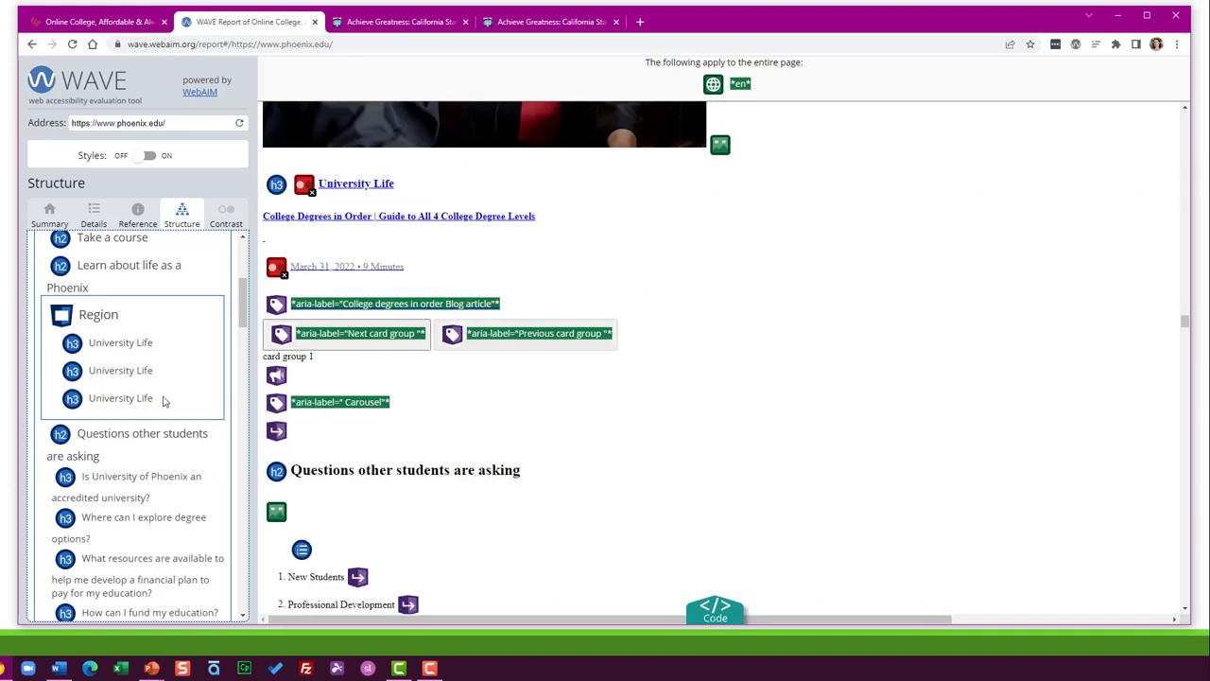
drag(166, 401, 62, 344)
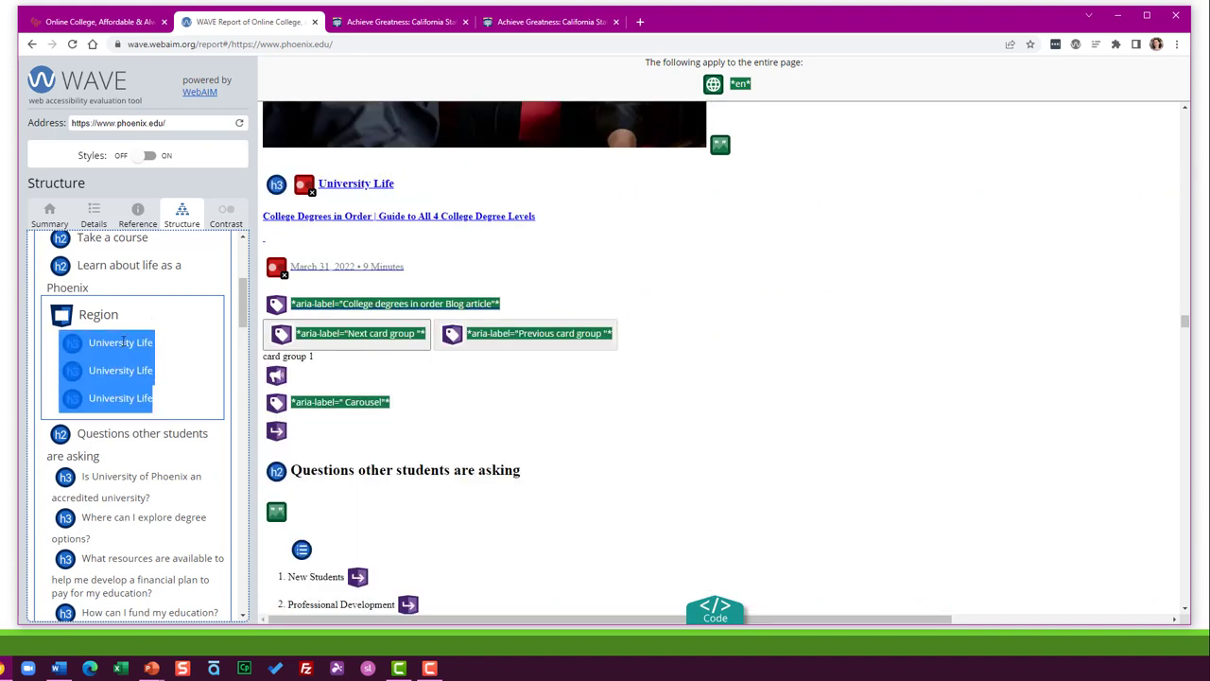
click(158, 357)
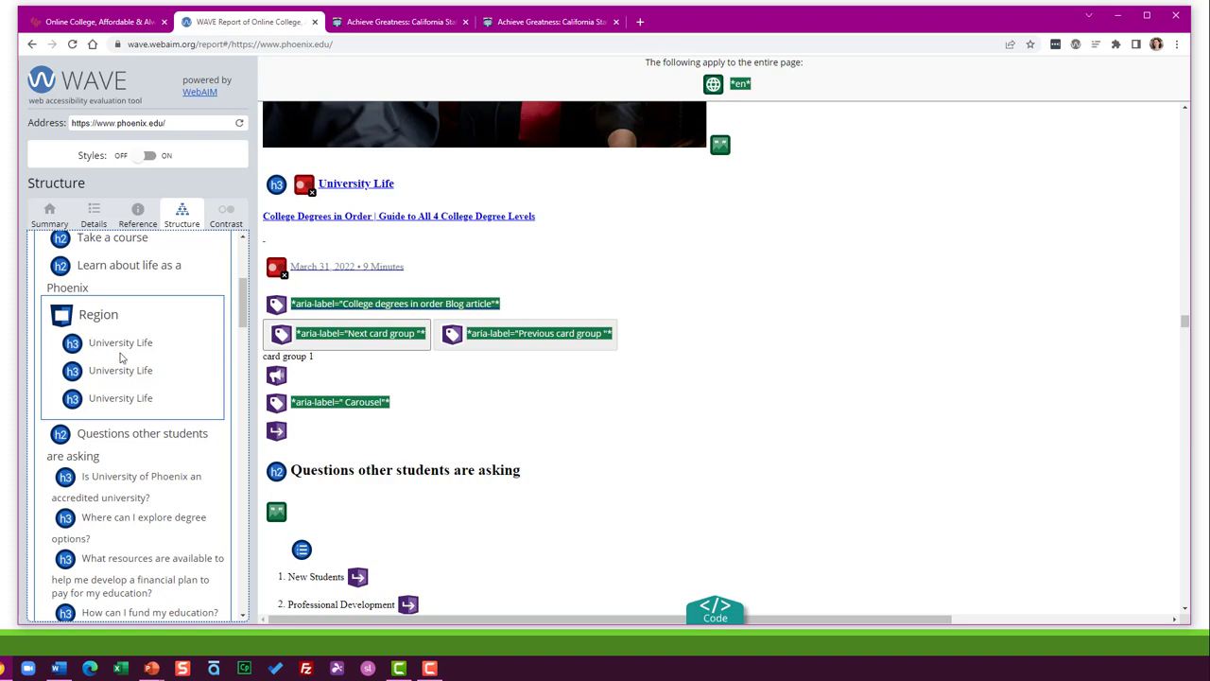
Step: Locate the level 2 heading "Questions other students are asking" from the outline on the page
scroll(120, 357, down, 3)
scroll(120, 357, up, 3)
mouse_move(63, 319)
drag(242, 307, 242, 327)
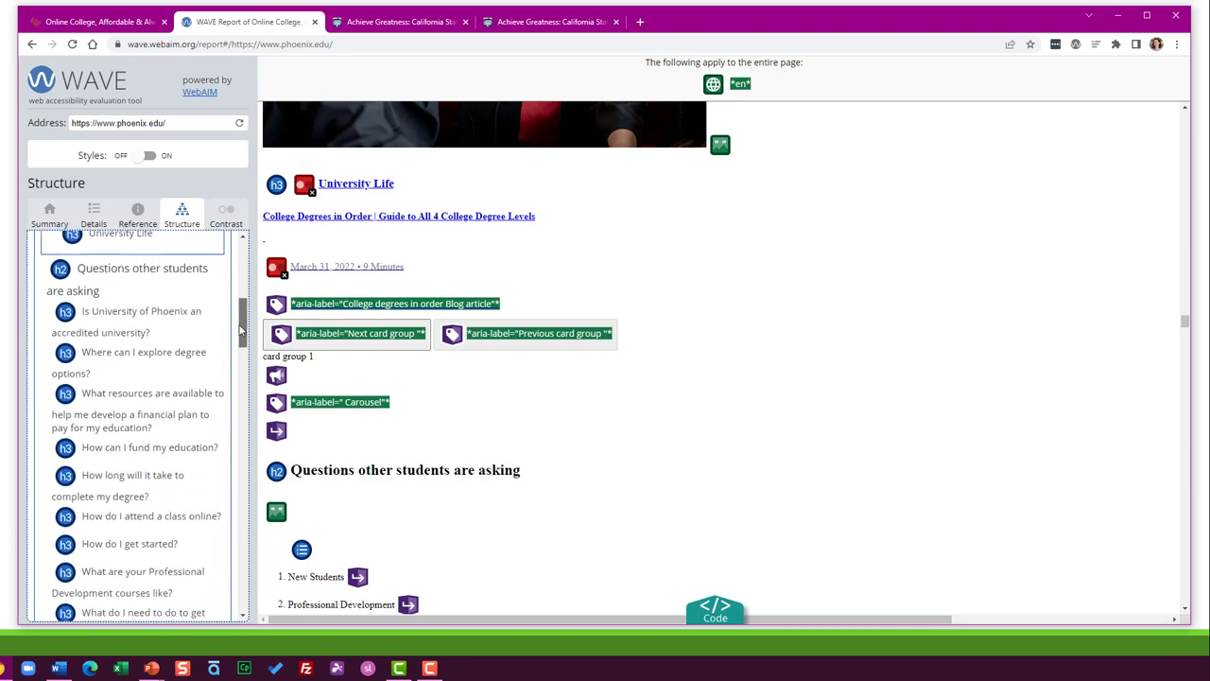
click(84, 274)
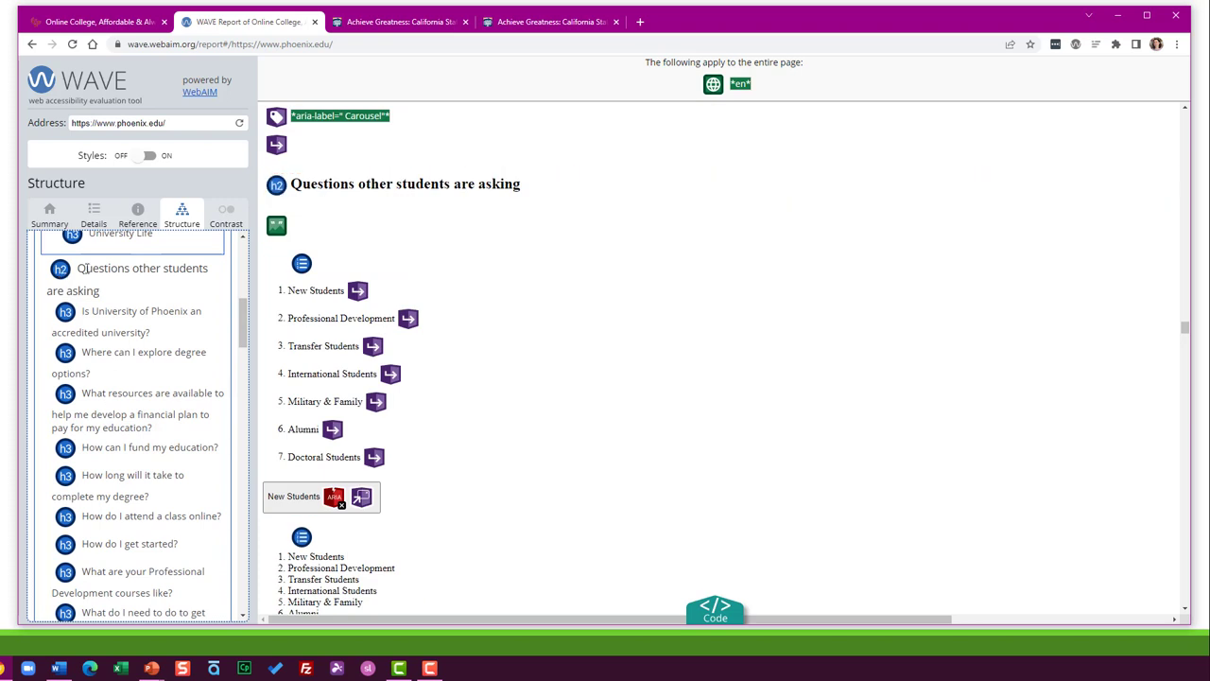
click(90, 296)
Step: Find the footer navigation in the outline and locate its "Our University" level 3 heading on the page
scroll(52, 402, down, 8)
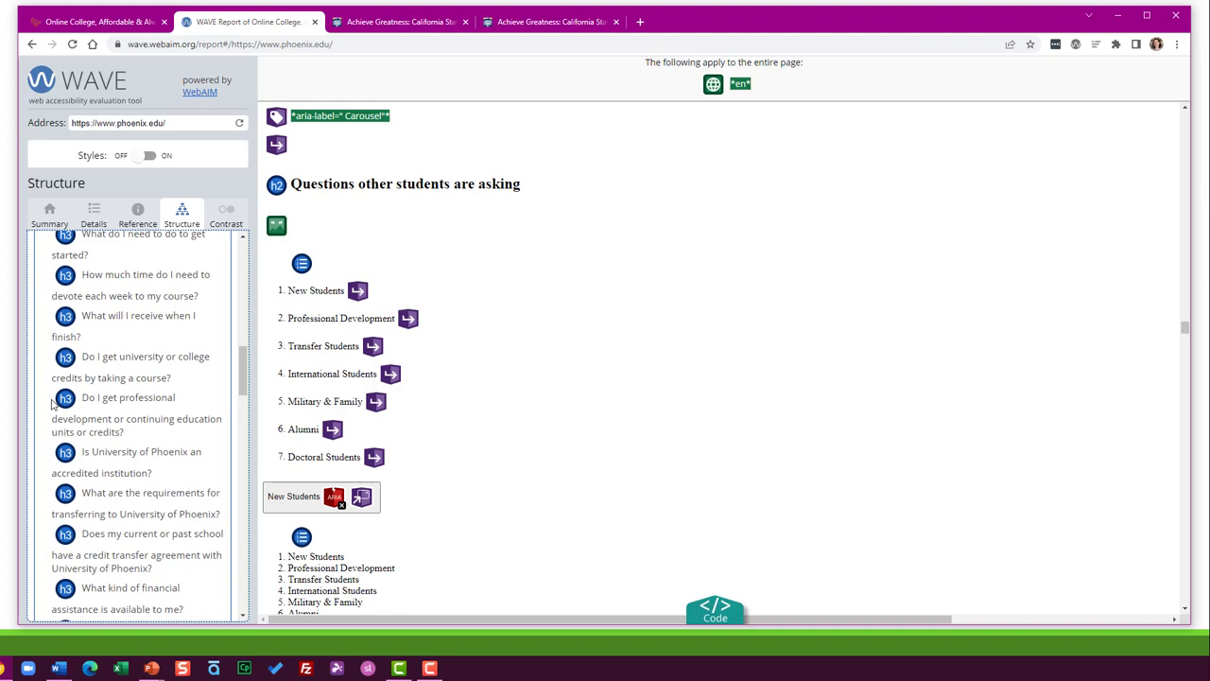
scroll(52, 402, down, 10)
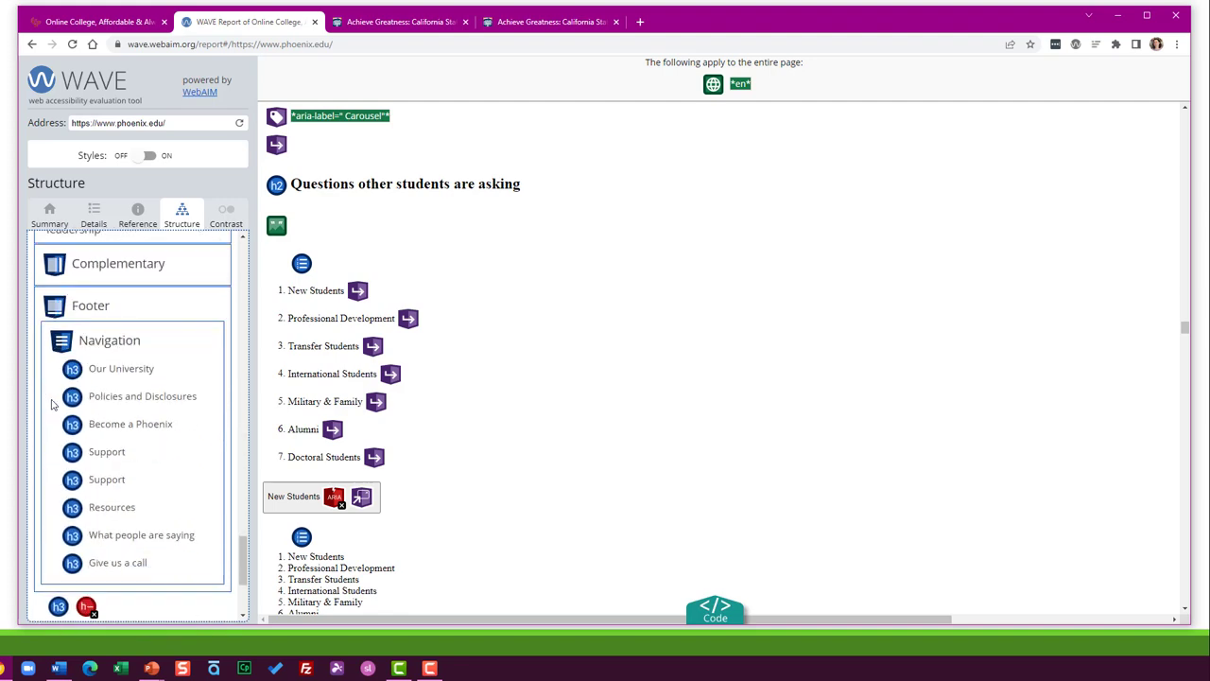
scroll(75, 312, up, 2)
click(73, 370)
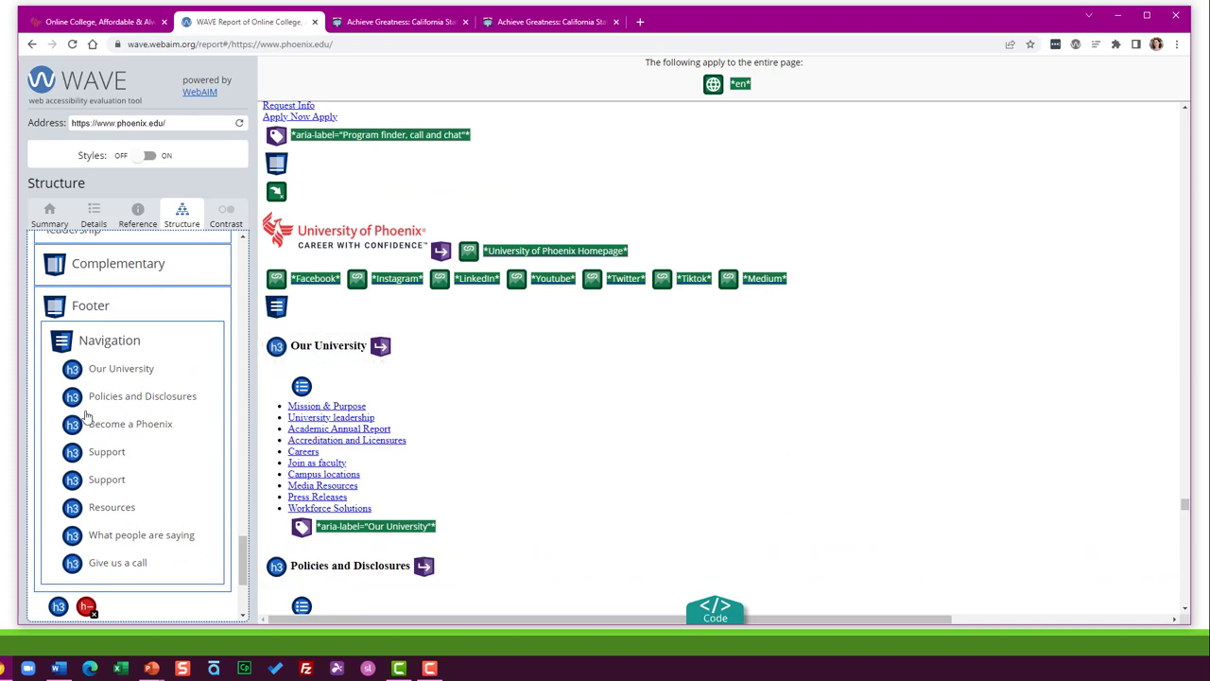
drag(81, 341, 152, 349)
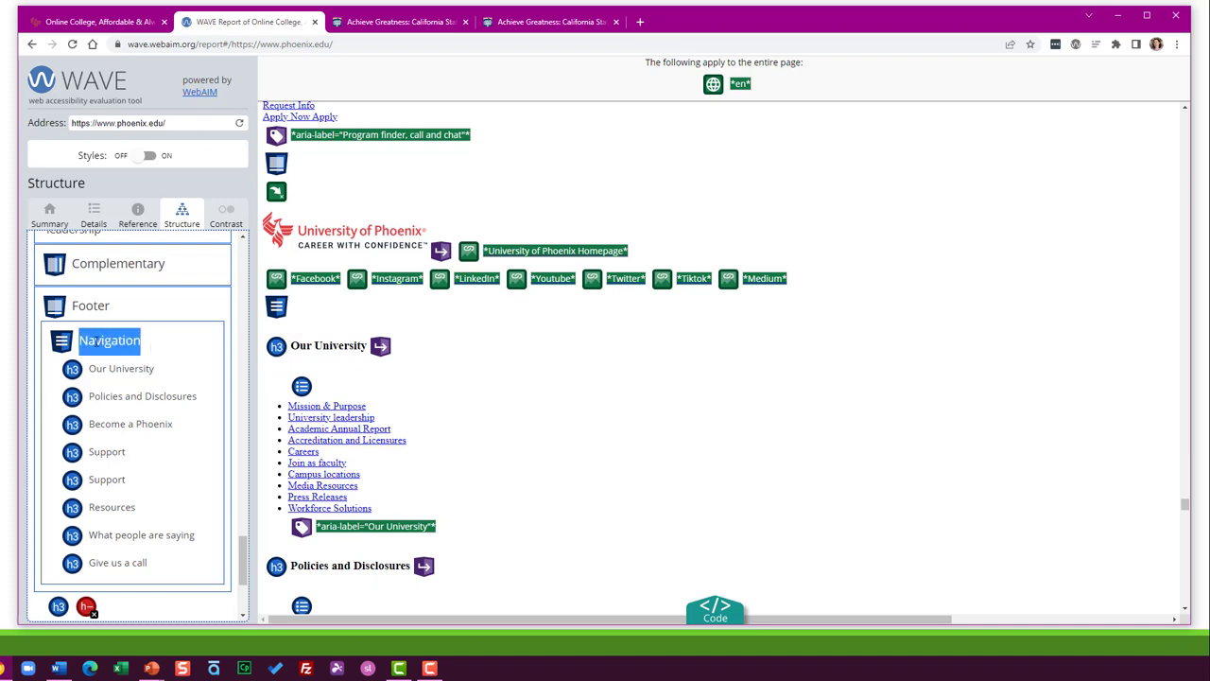
Step: Examine the end of the outline, including the empty heading and the nesting of the Your Privacy headings
scroll(78, 525, down, 3)
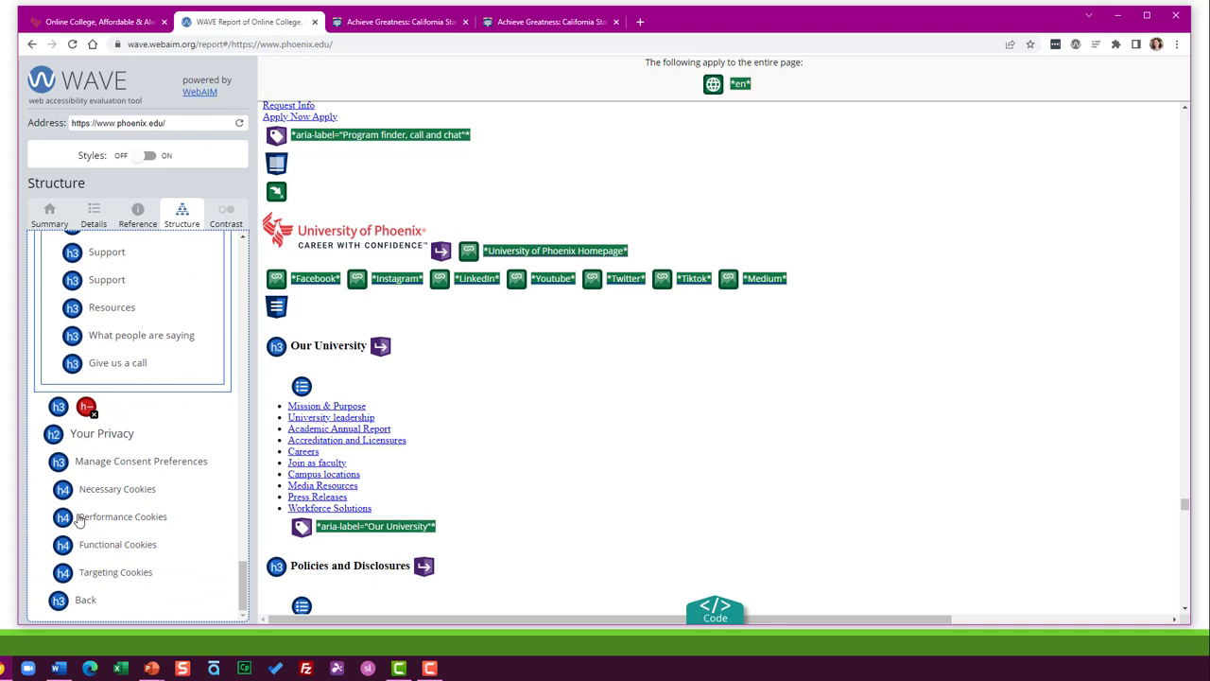
scroll(80, 520, up, 1)
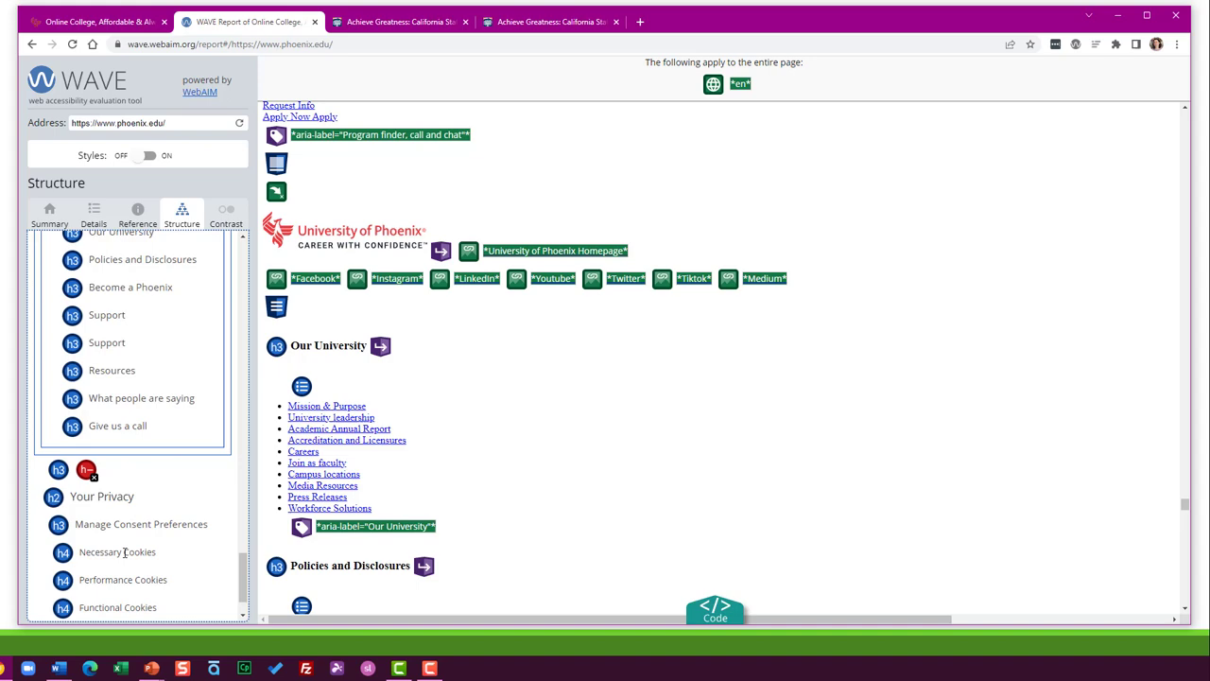
scroll(122, 544, down, 2)
scroll(124, 553, up, 15)
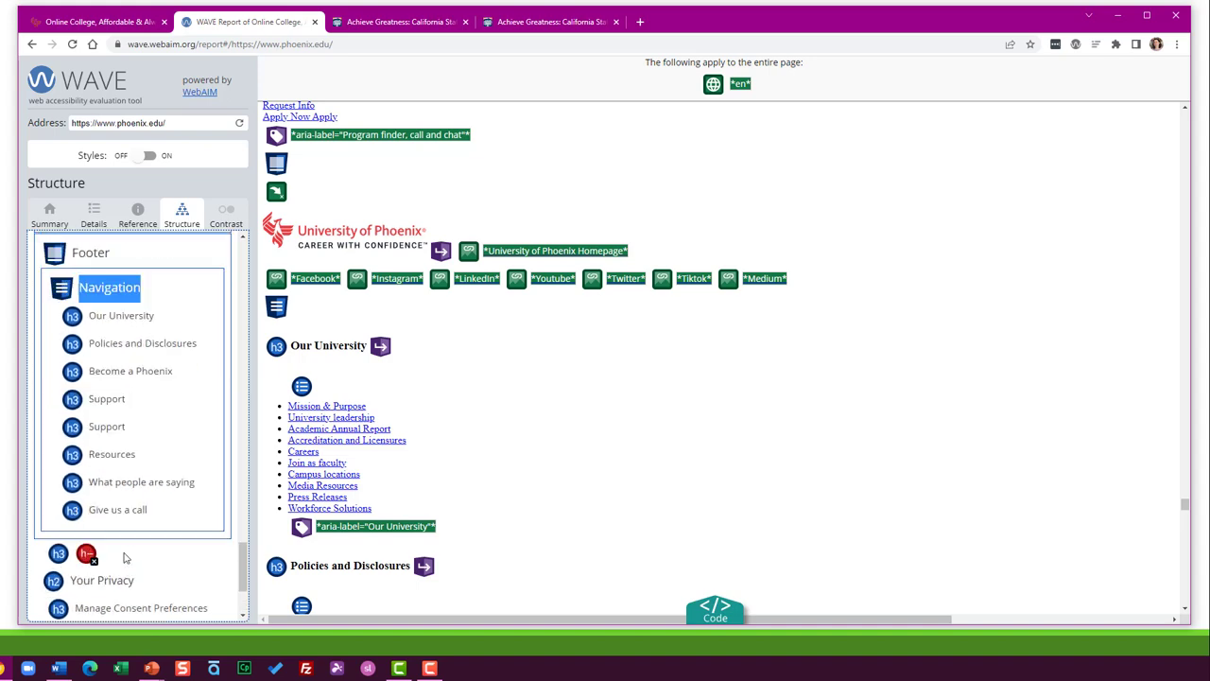
Step: Open the contrast details, locate the first contrast error on the page and check its contrast ratio
click(238, 216)
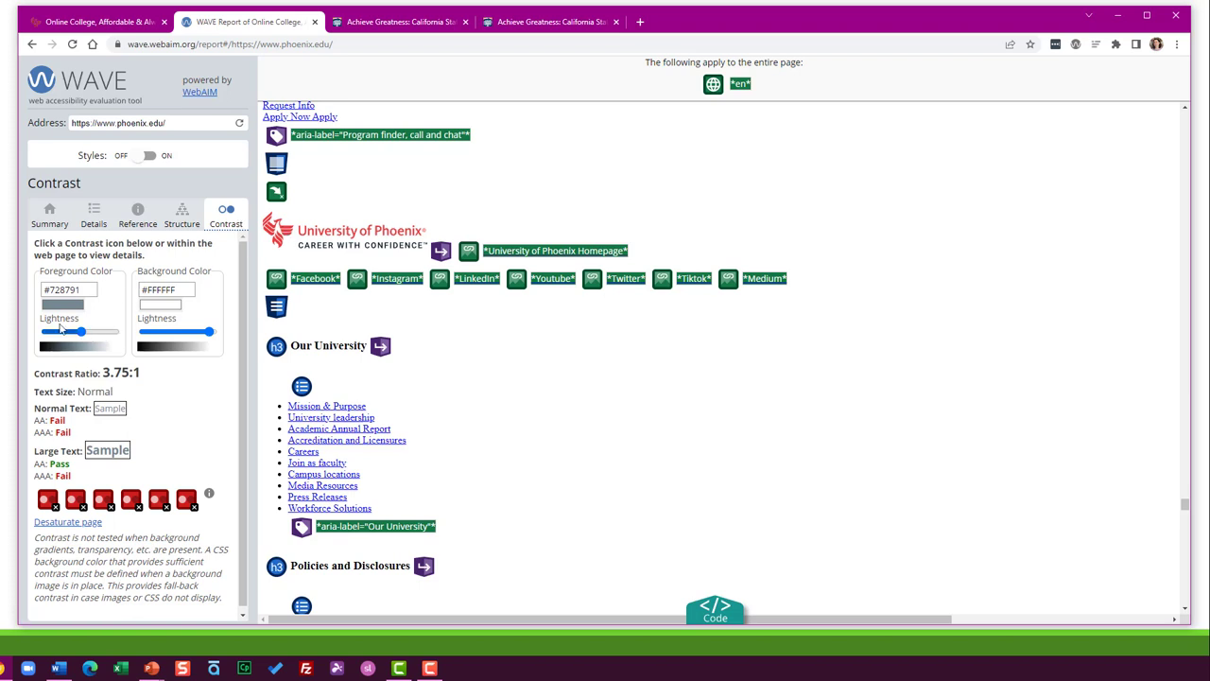
drag(35, 370, 99, 475)
click(99, 475)
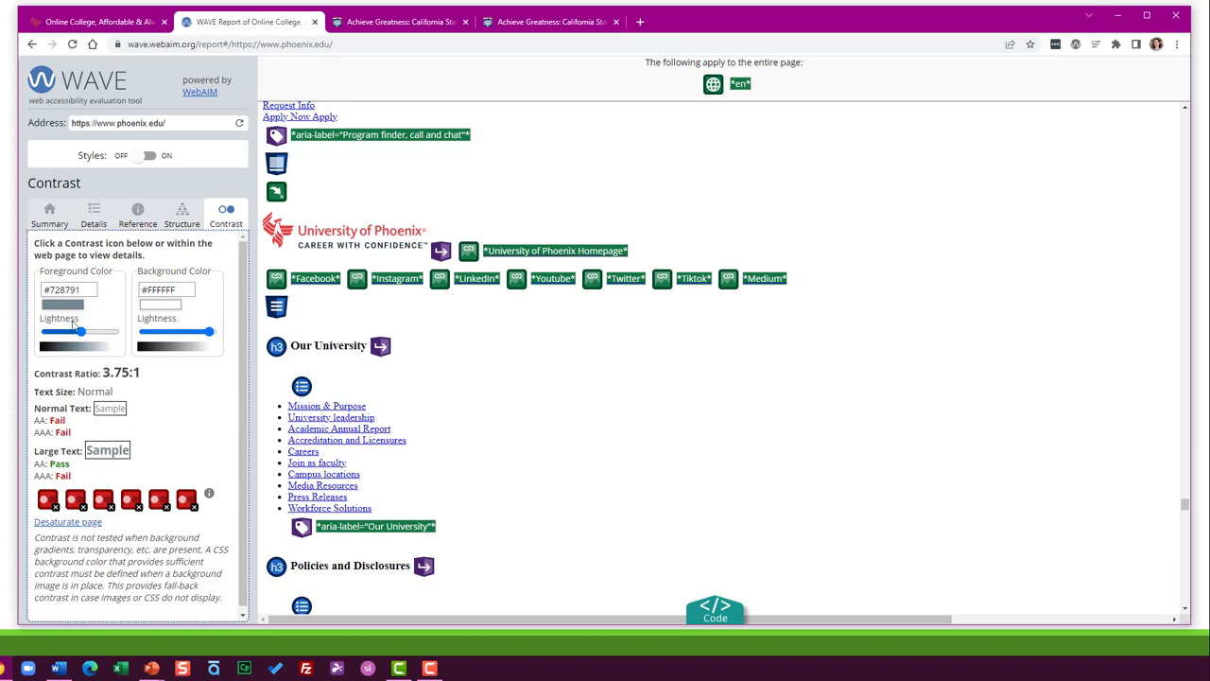
click(47, 501)
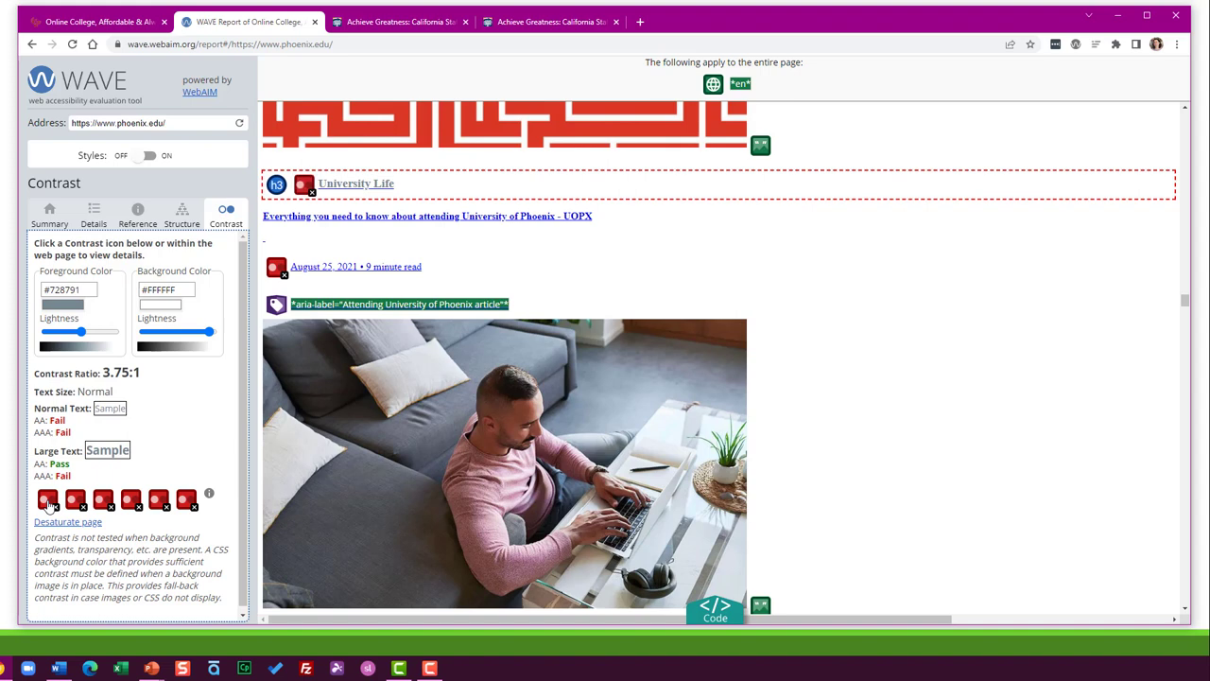
click(76, 501)
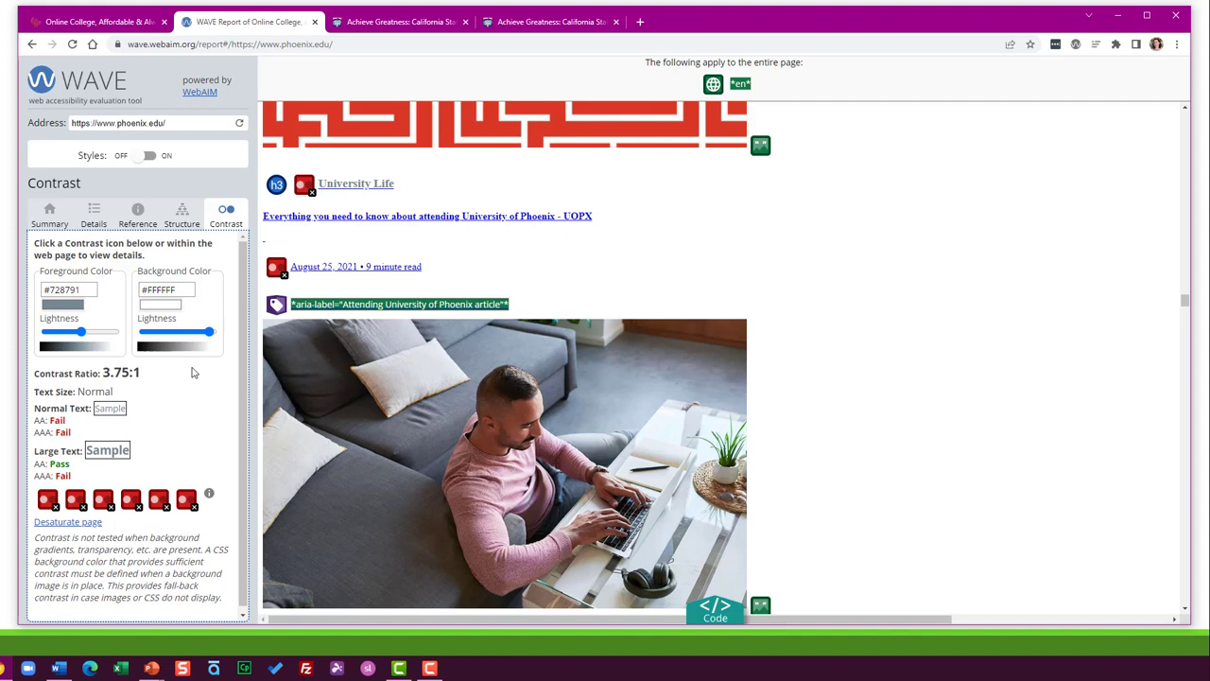
drag(143, 373, 100, 373)
Step: Select the second contrast error and adjust its foreground color lightness to #65778B
click(75, 503)
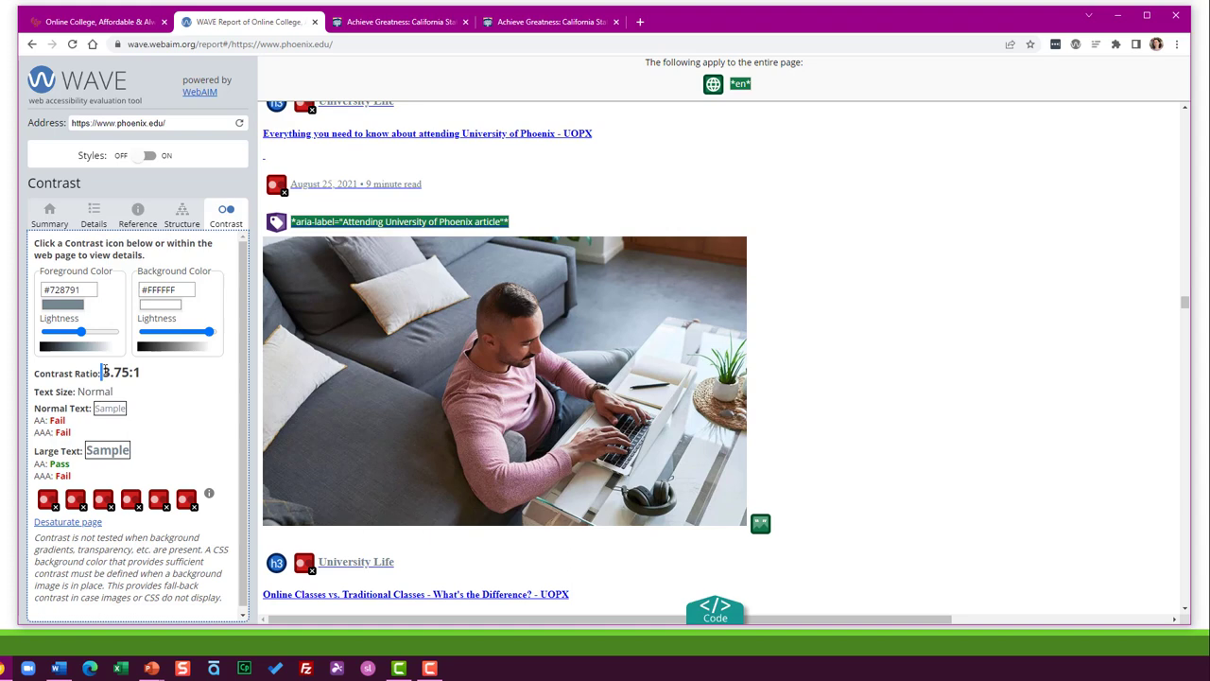
drag(103, 371, 142, 379)
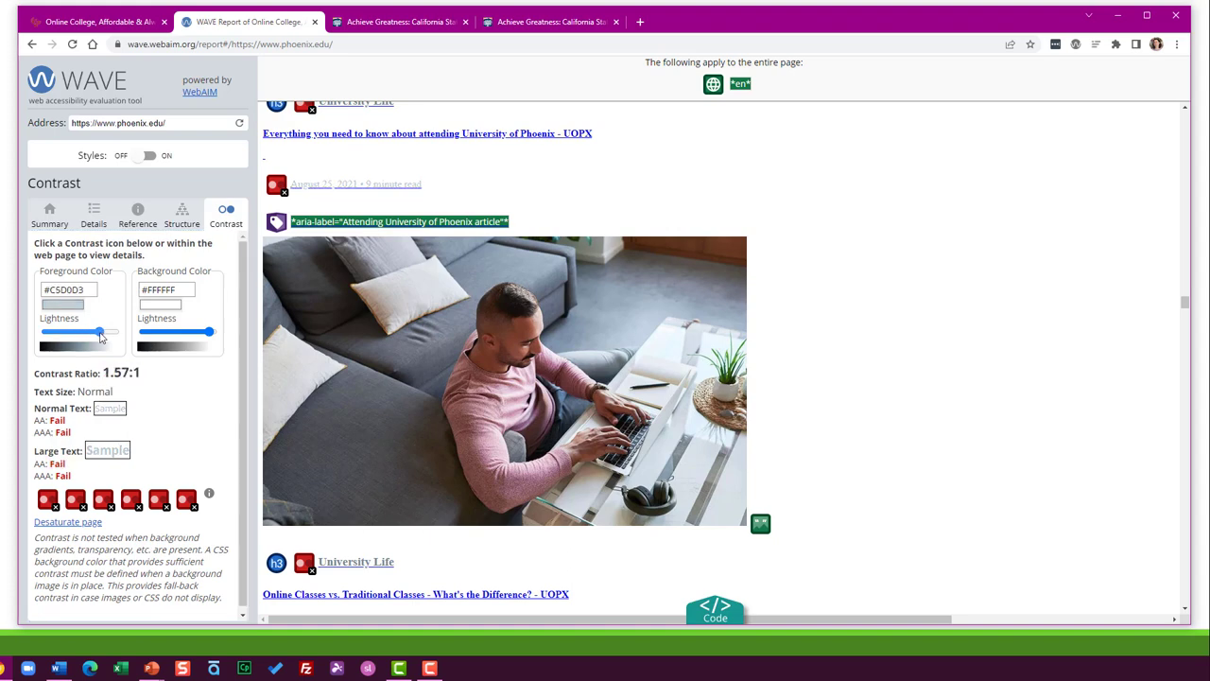
mouse_move(100, 336)
mouse_down()
mouse_move(59, 337)
mouse_move(79, 343)
mouse_up()
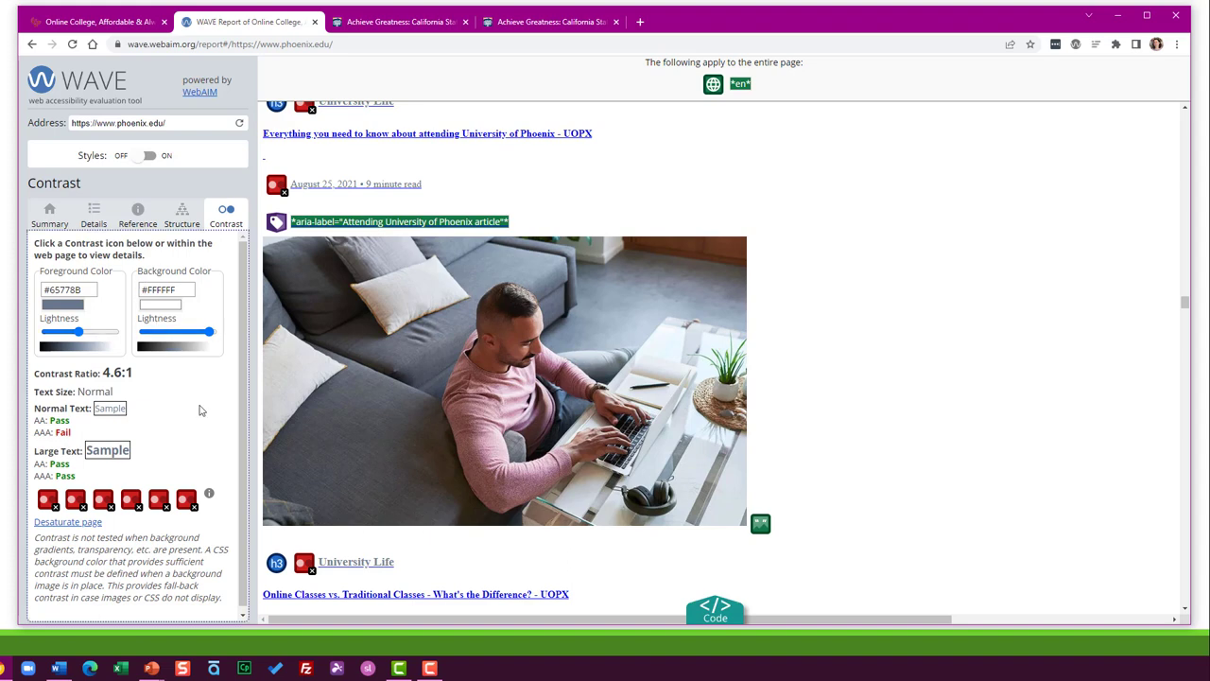
Step: Open the reference icon index, read the documentation for the Multiple form labels error and return to the index
click(137, 209)
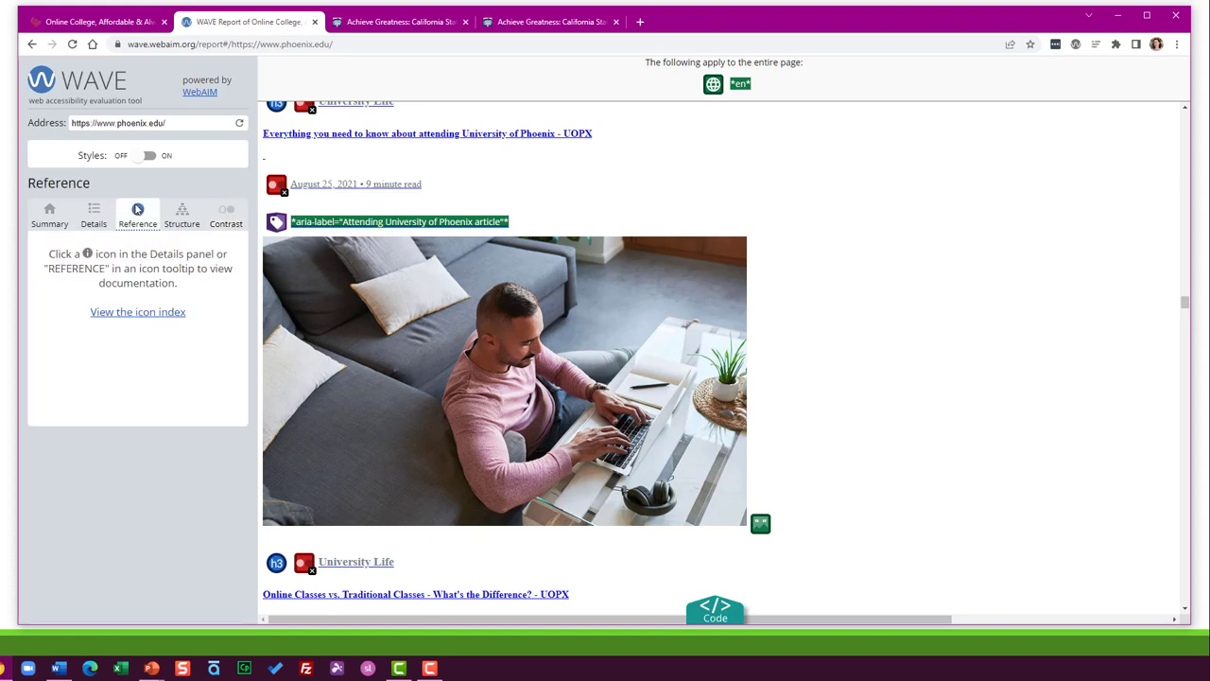
click(132, 313)
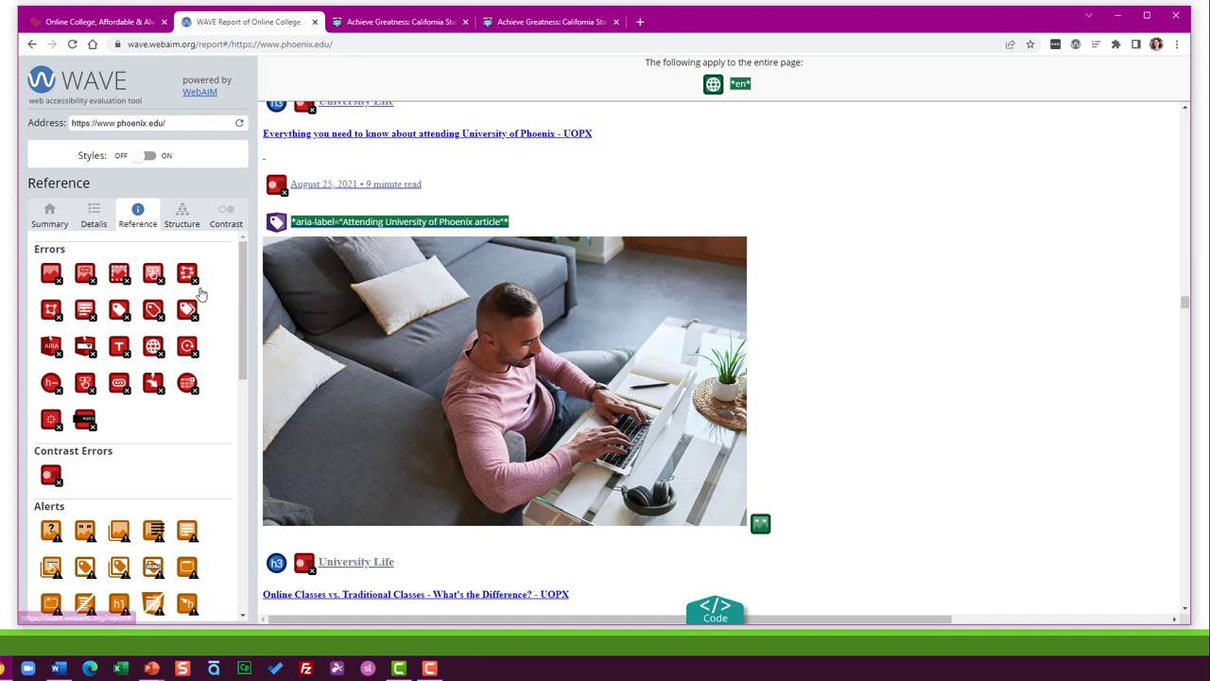
click(192, 308)
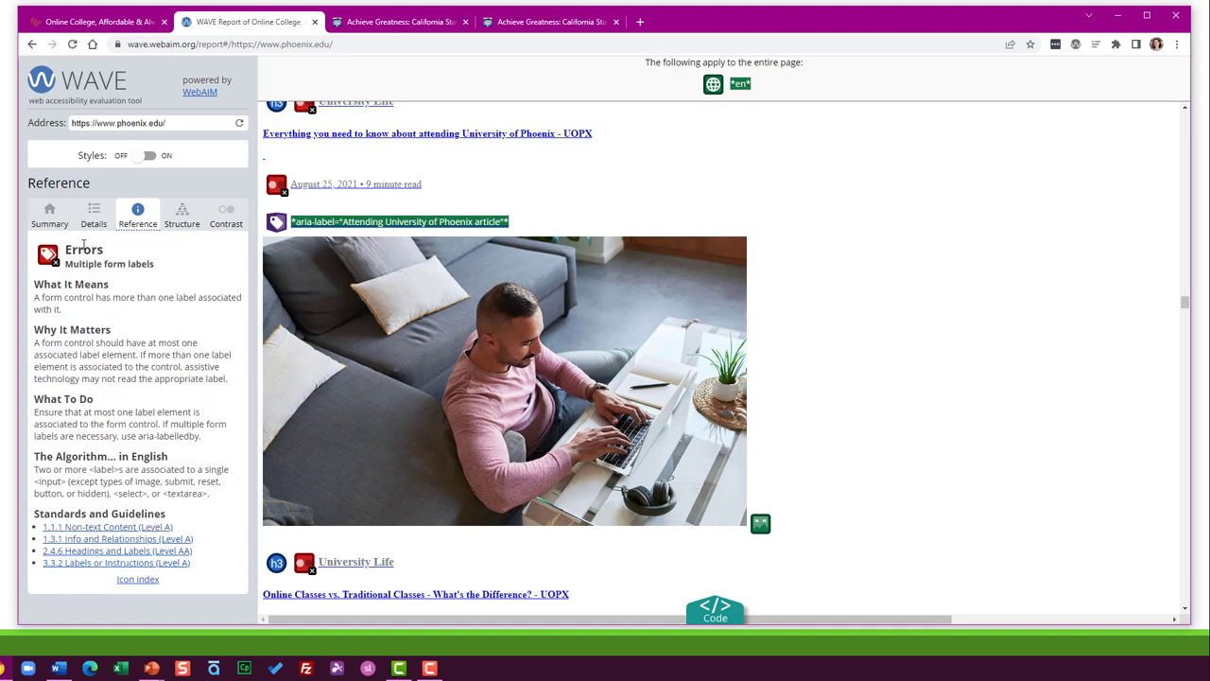
click(144, 586)
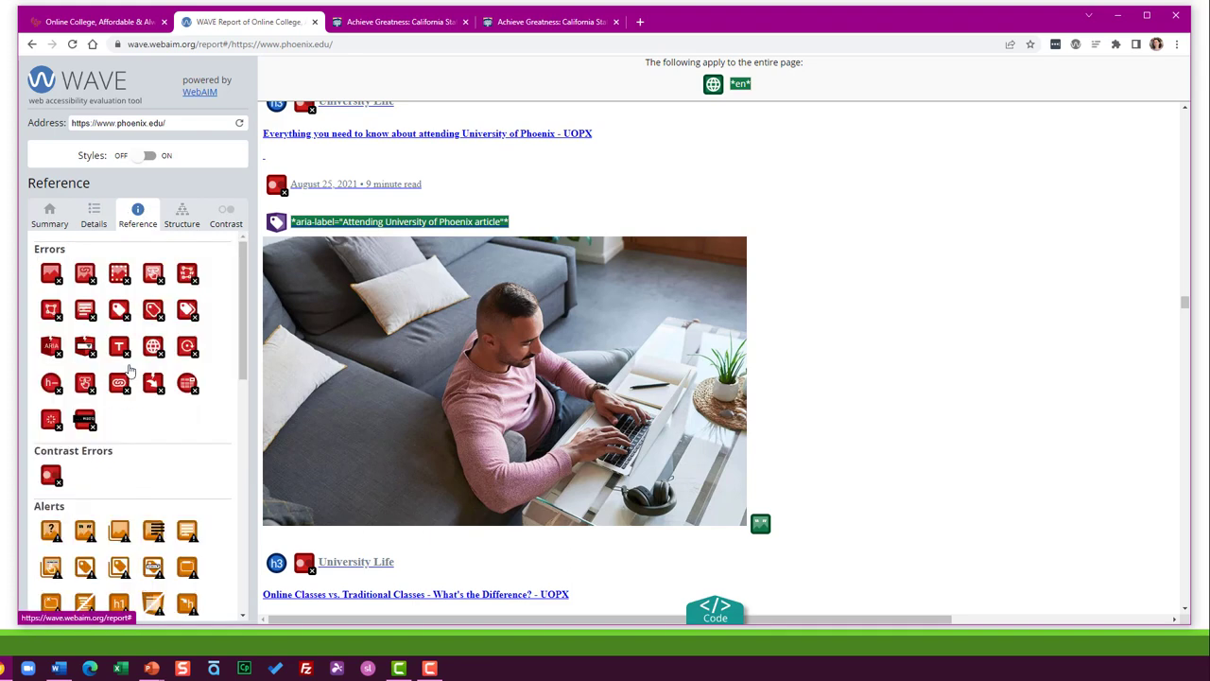
Step: Read the reference entry for the error with the chain-link icon and return to the report summary
click(121, 384)
click(141, 532)
click(52, 213)
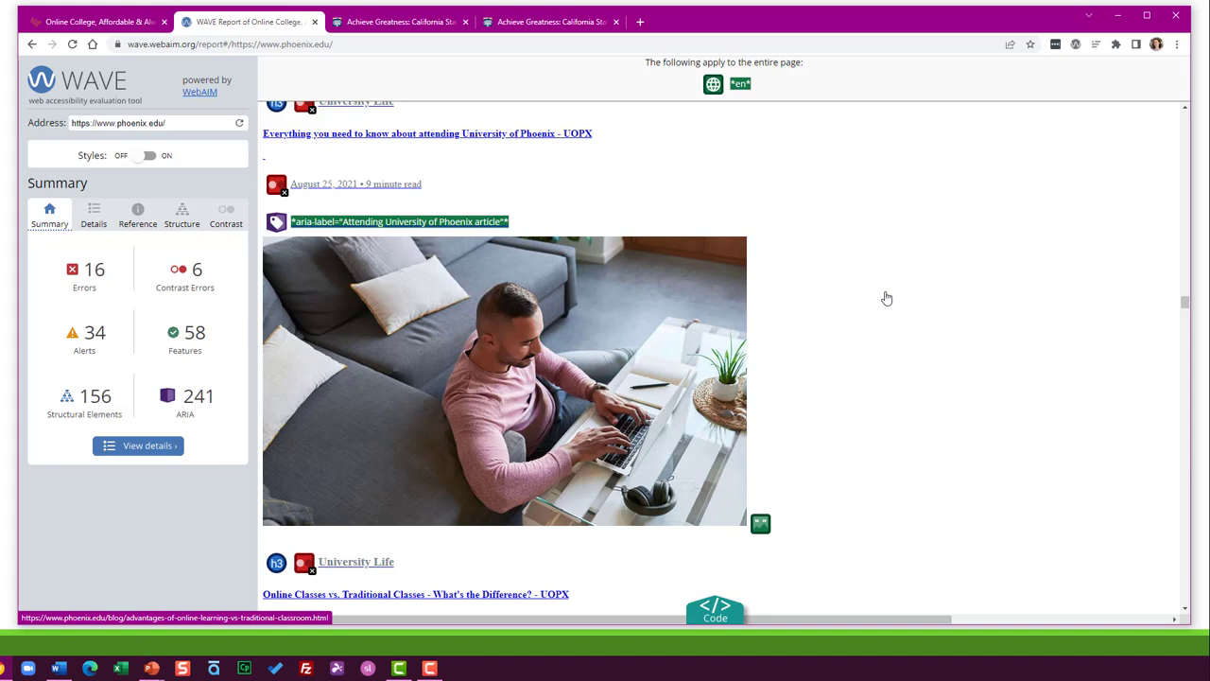
scroll(887, 298, up, 5)
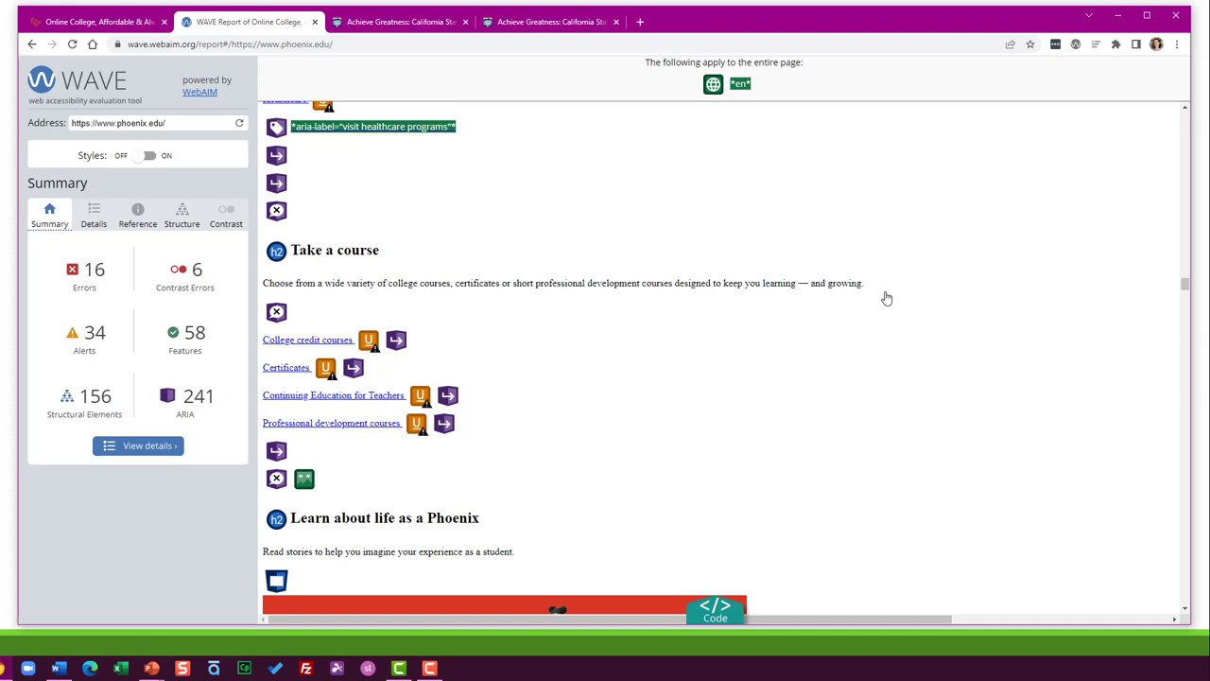
Step: Switch to the fullerton.edu homepage and look through it from the banner to the footer and back
click(417, 25)
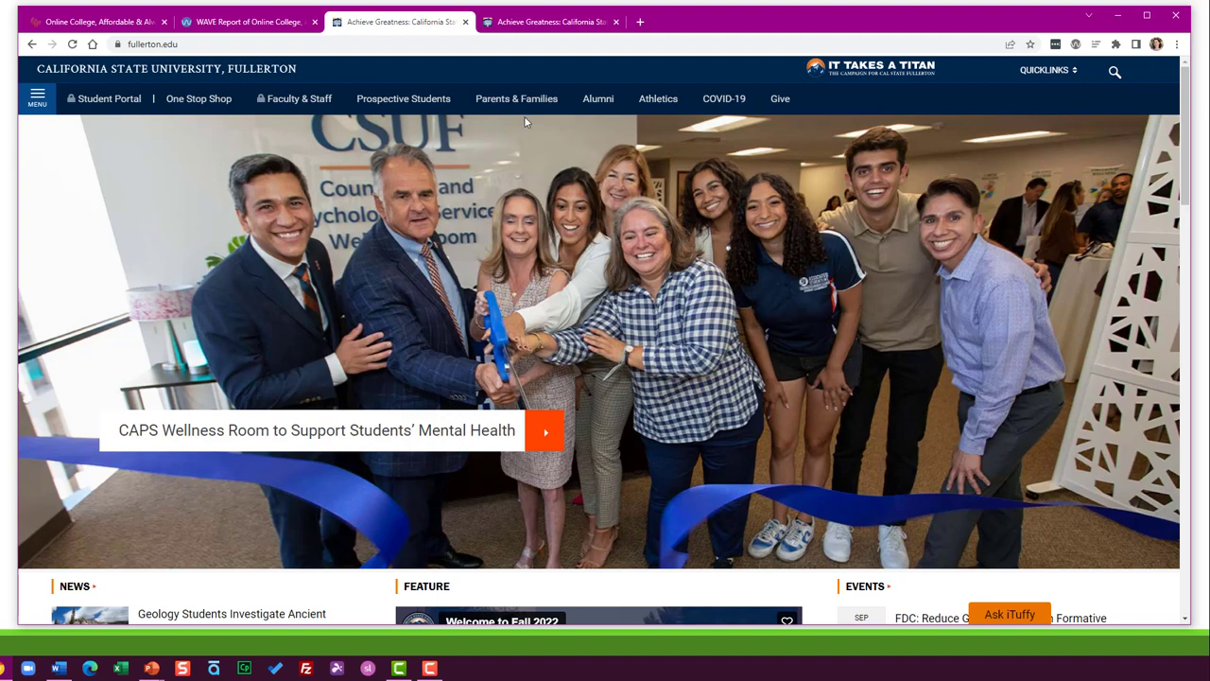
scroll(598, 225, down, 8)
scroll(597, 225, down, 12)
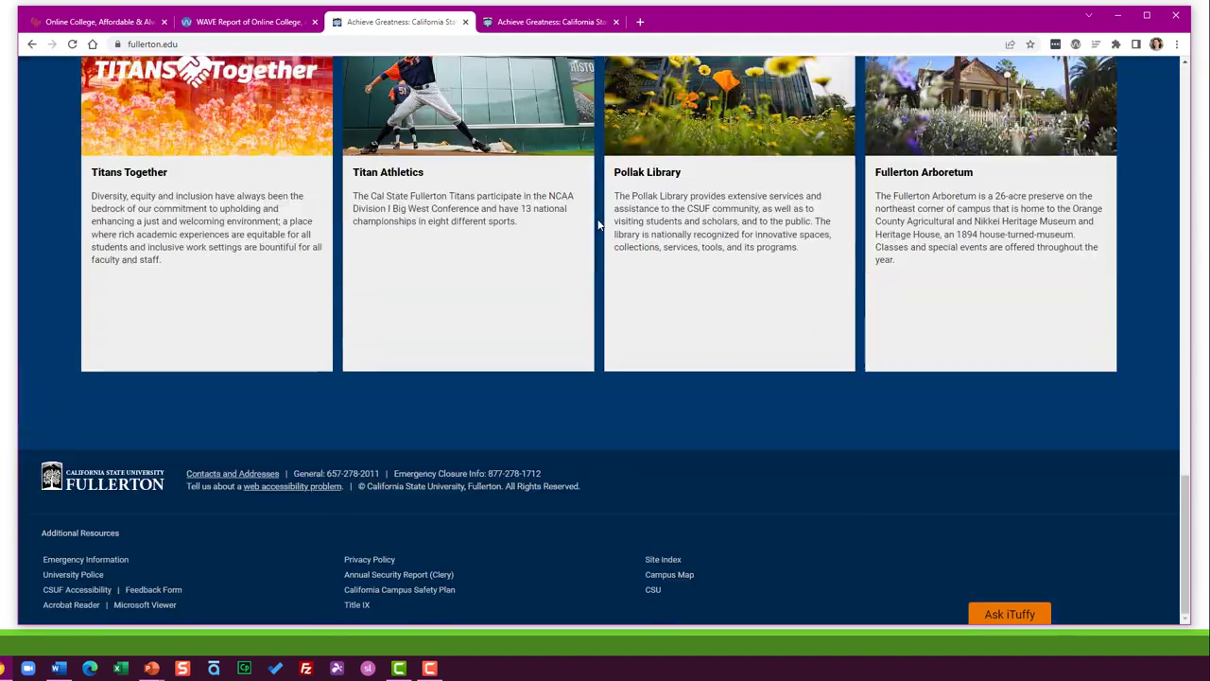
scroll(598, 225, up, 18)
scroll(597, 223, up, 2)
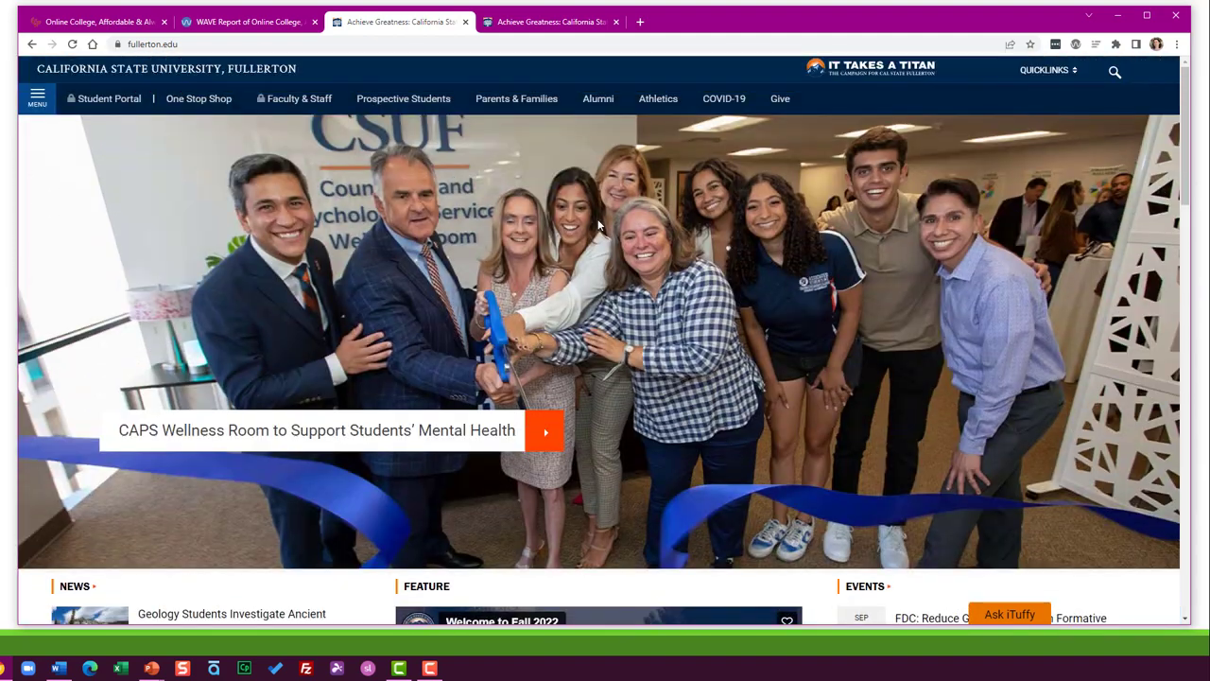
Step: Switch to the phoenix.edu homepage and look through its full length for comparison
click(94, 20)
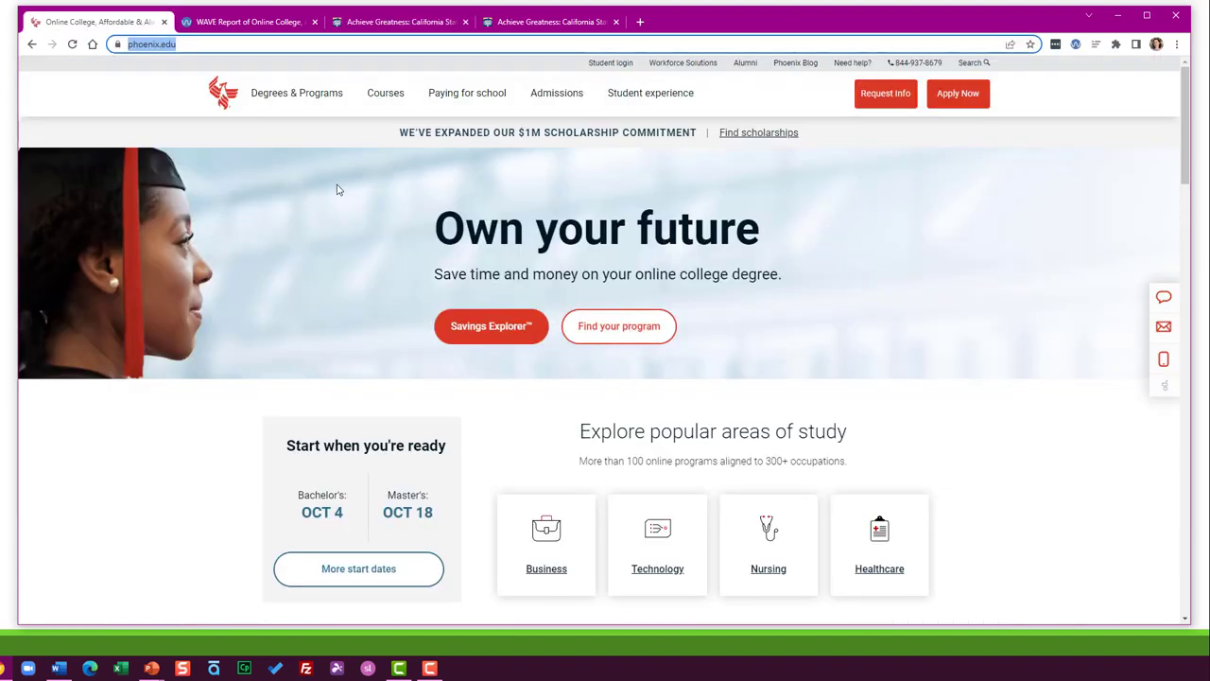
scroll(471, 266, down, 20)
scroll(471, 265, up, 20)
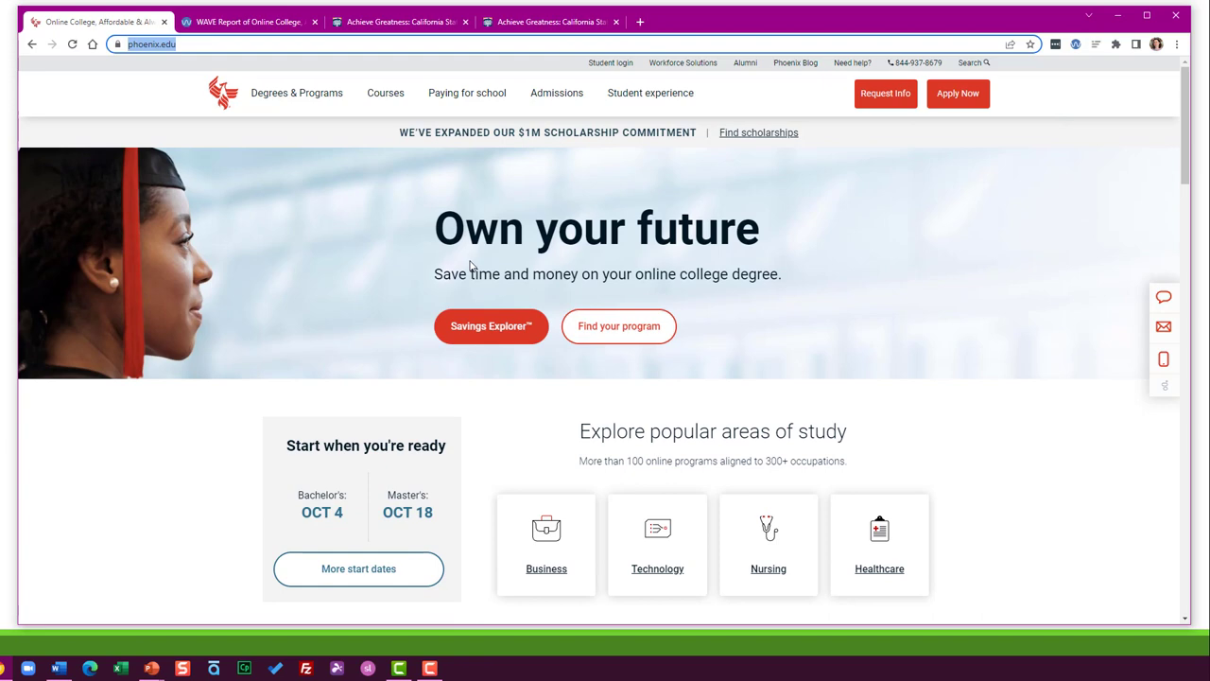
scroll(470, 265, down, 1)
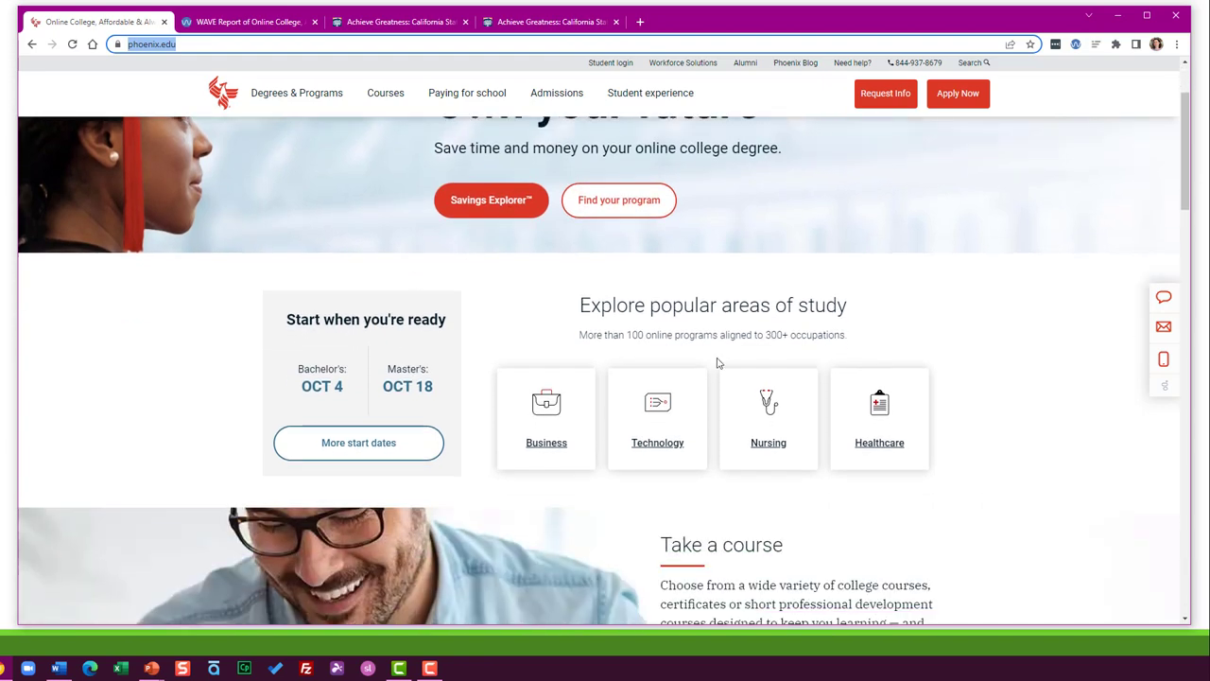
Step: Compare the WAVE summary of fullerton.edu with the WAVE summary of phoenix.edu
click(558, 25)
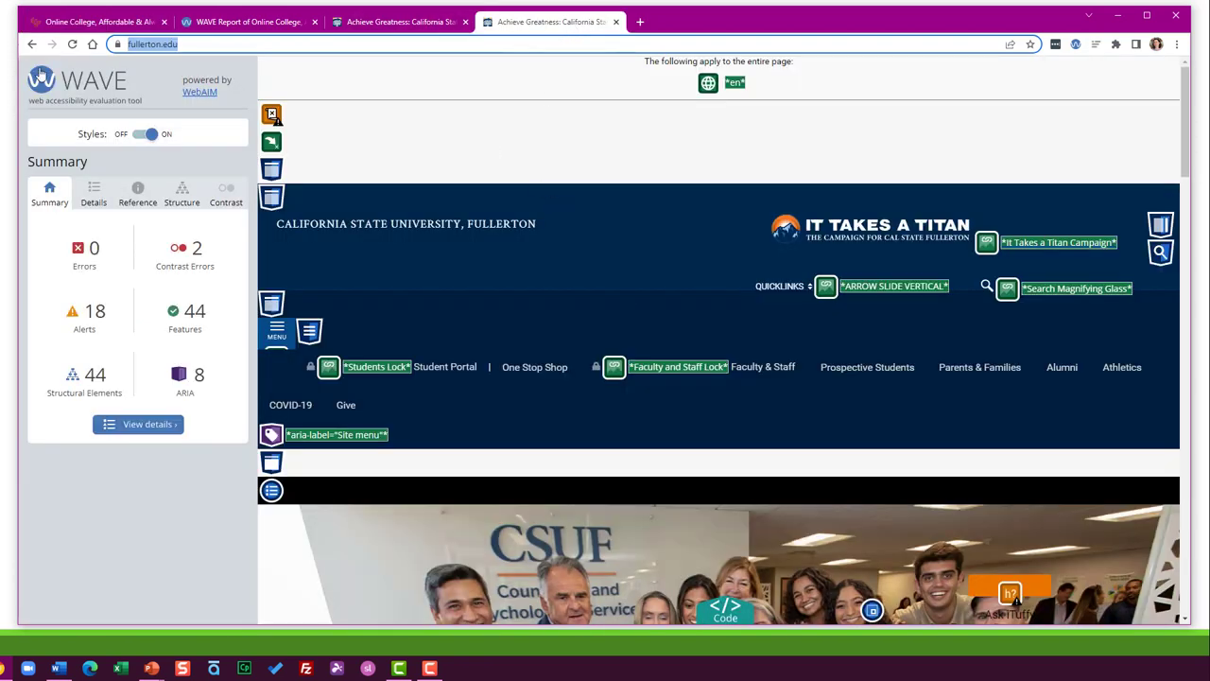
click(253, 24)
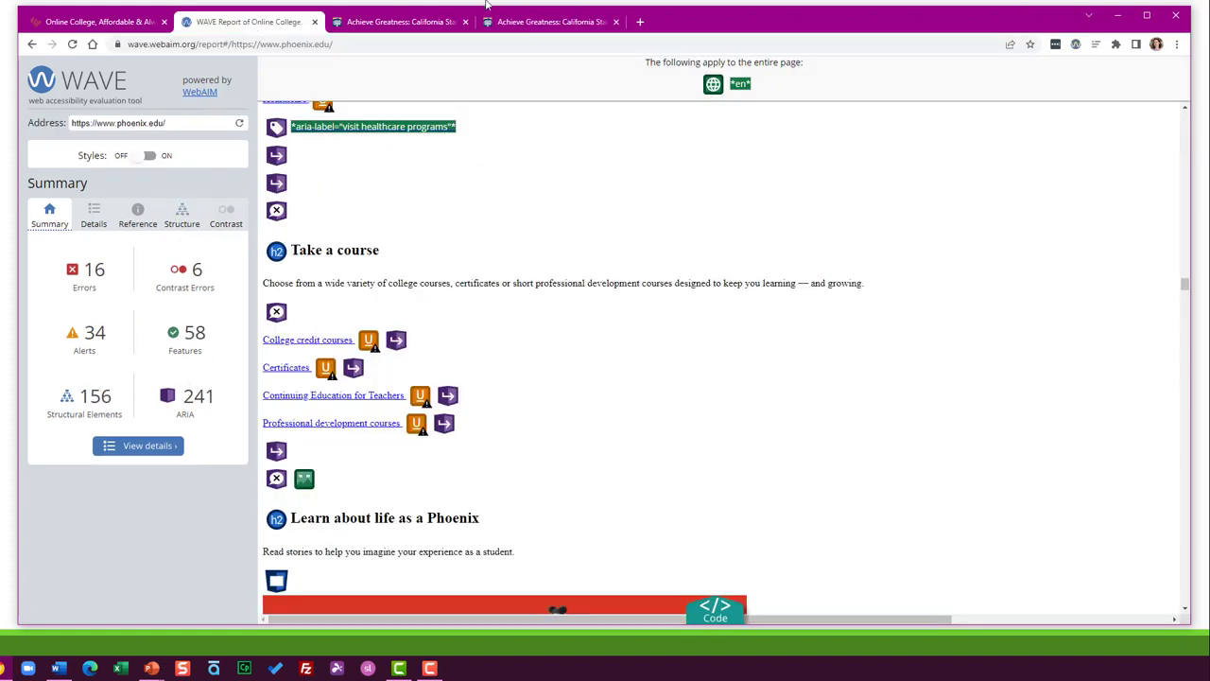
Step: Switch to the WAVE report of fullerton.edu and review its summary of errors, alerts and features
click(546, 22)
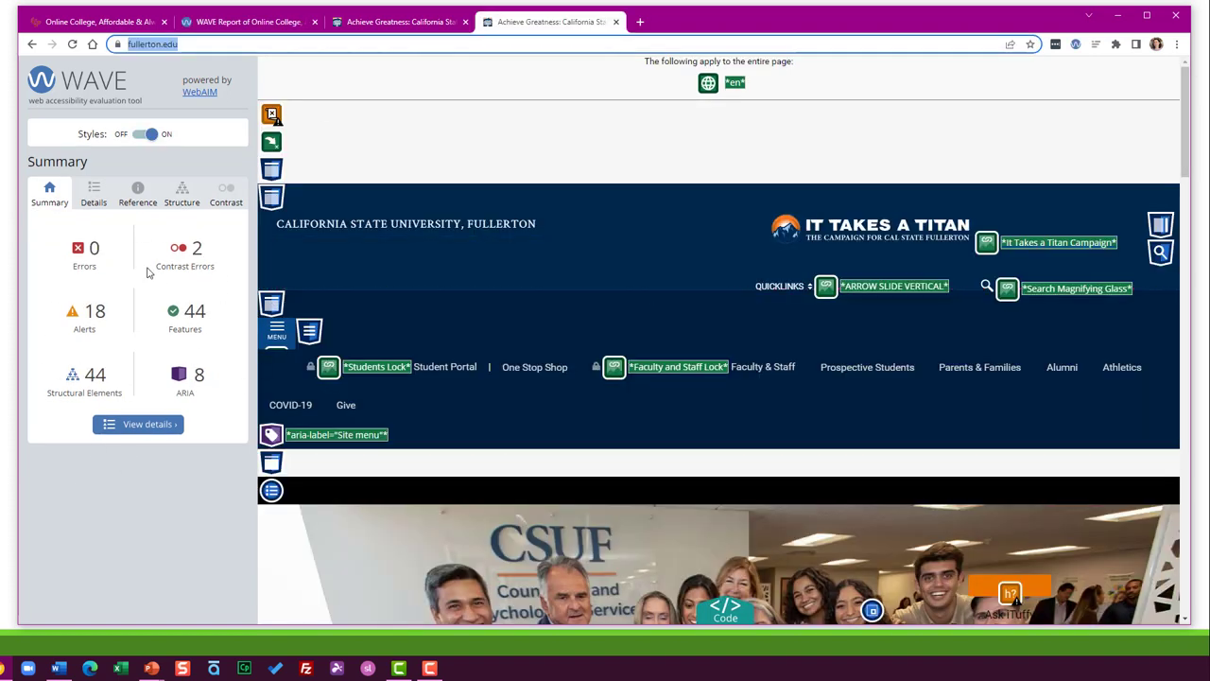
triple_click(93, 261)
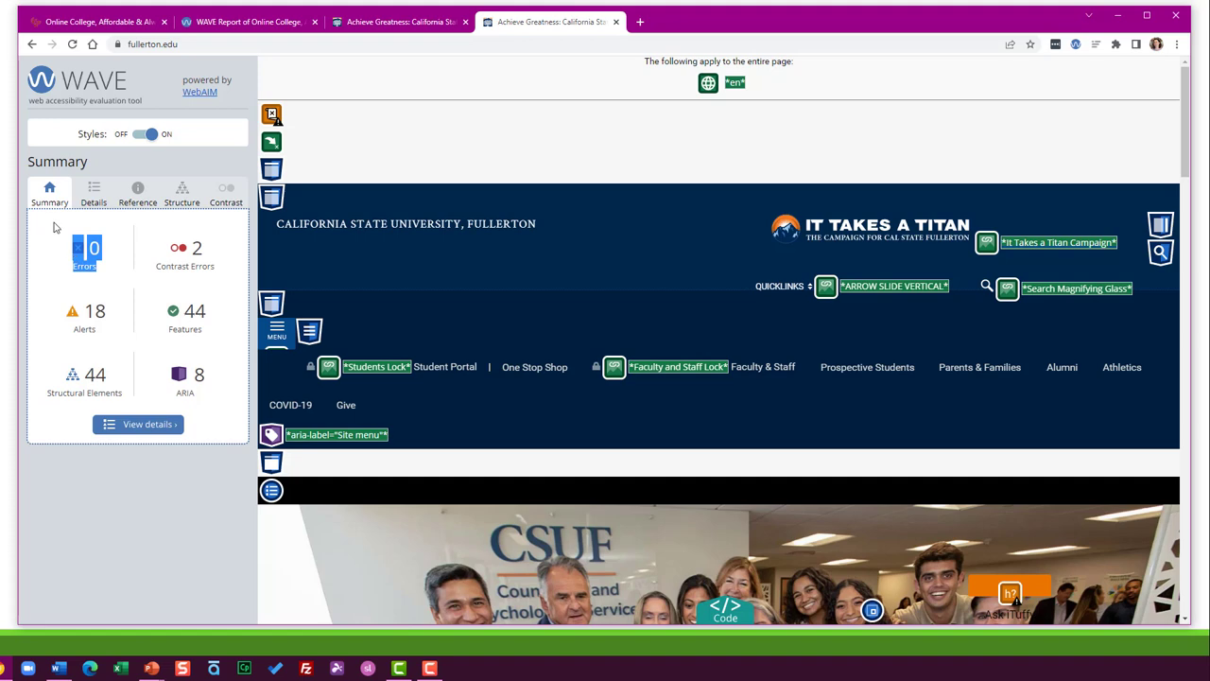
click(52, 247)
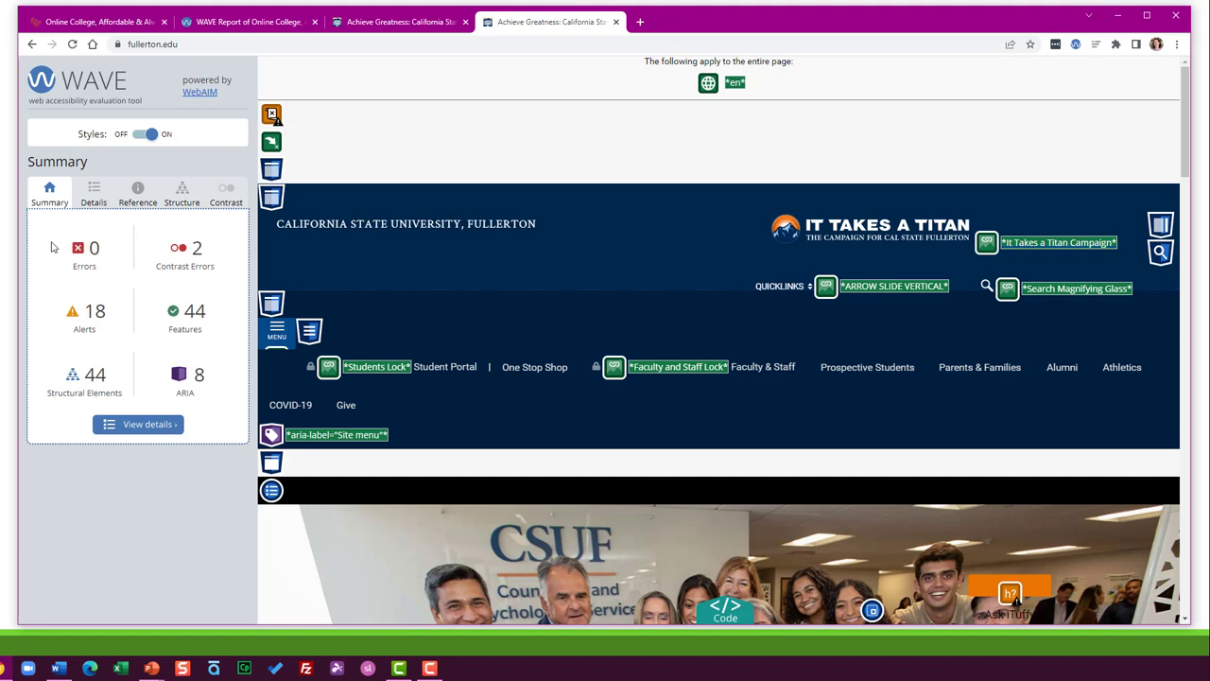
triple_click(92, 322)
click(98, 337)
triple_click(172, 318)
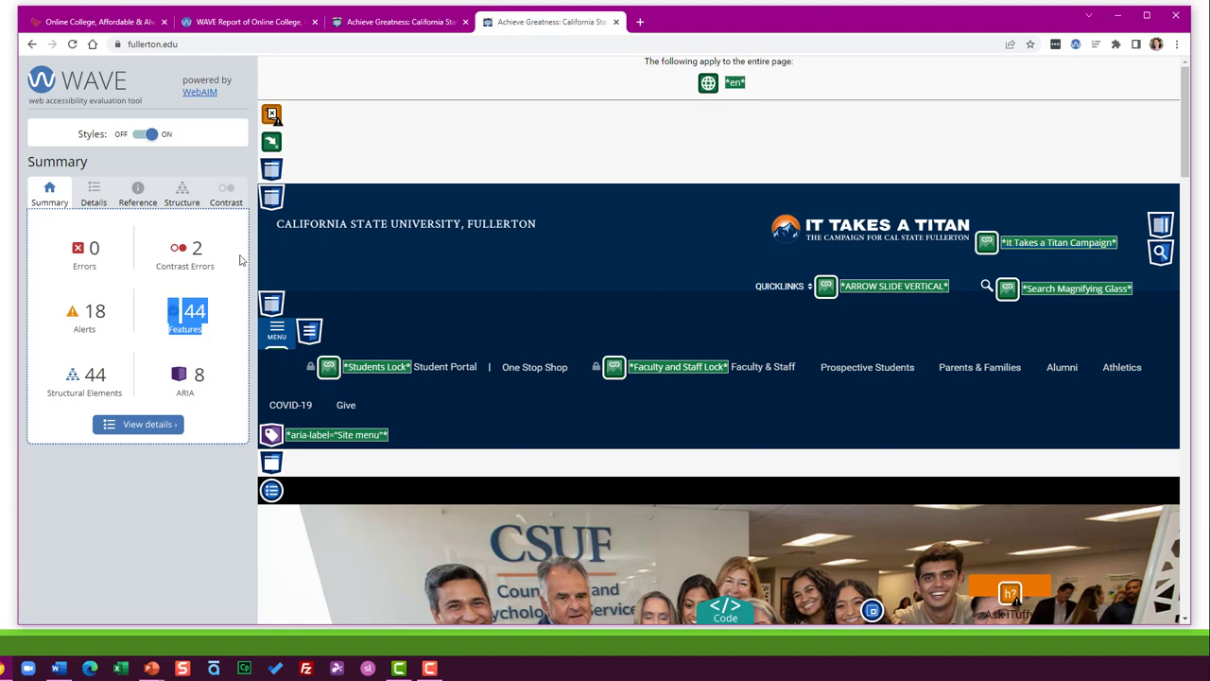
Step: Show the report details and locate both very low contrast errors on the fullerton.edu page
click(100, 195)
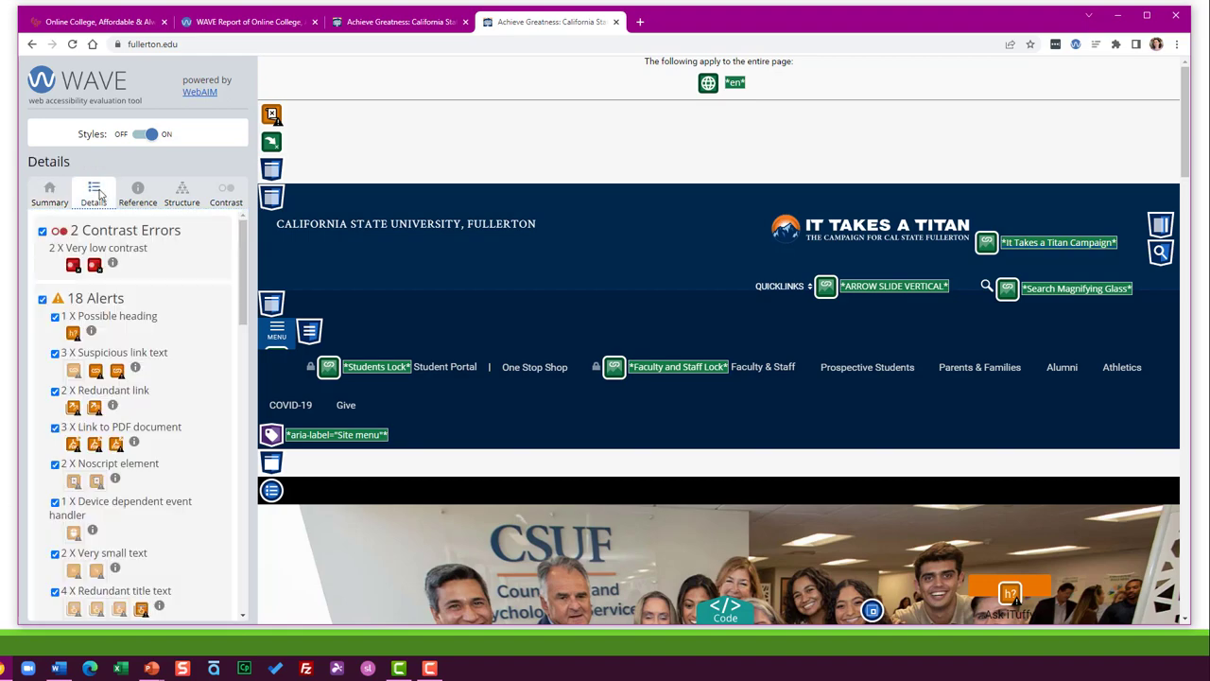
click(73, 266)
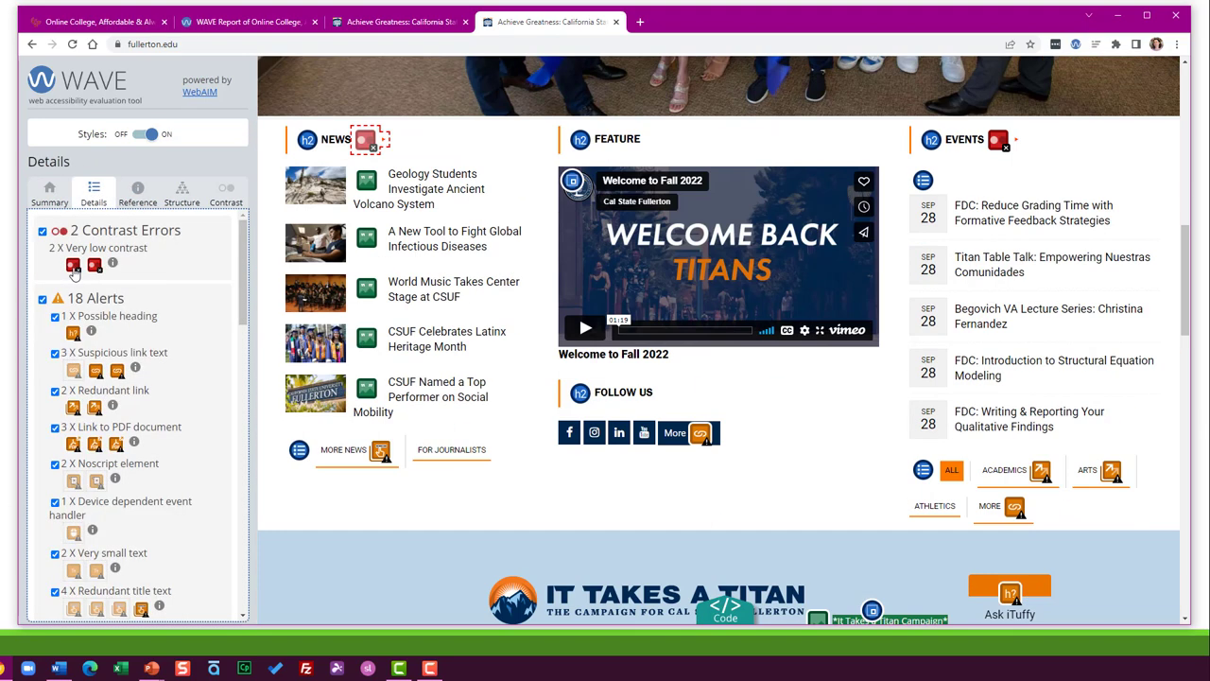
click(95, 266)
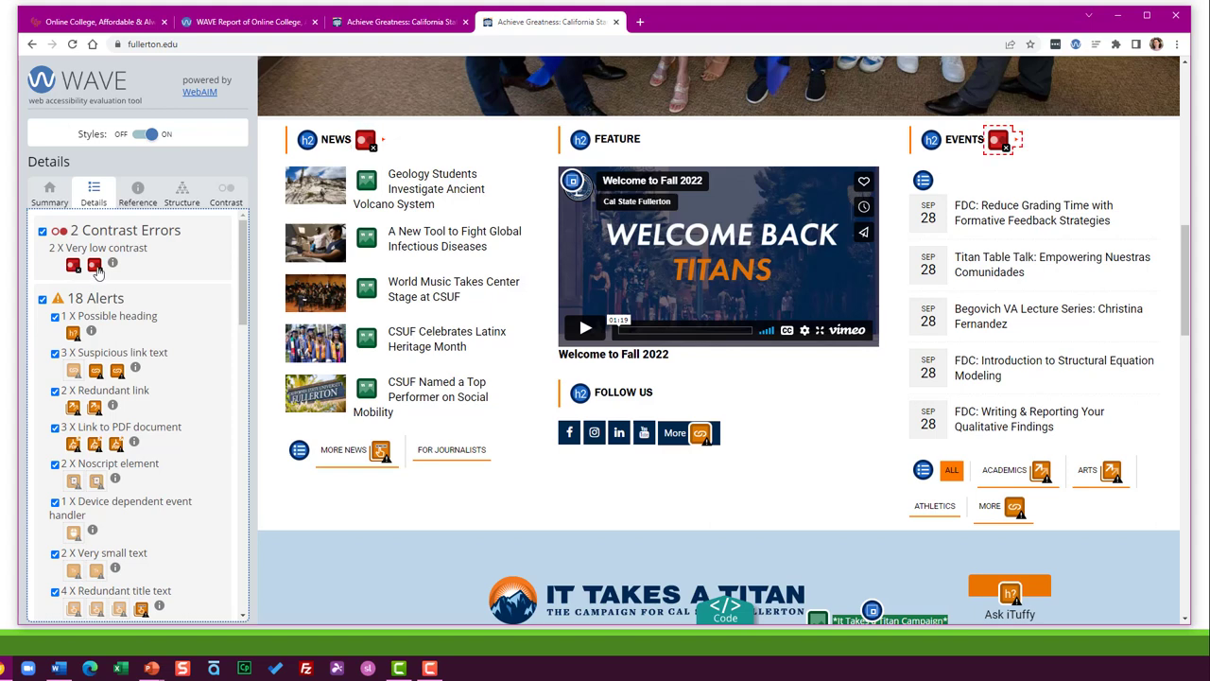
click(72, 265)
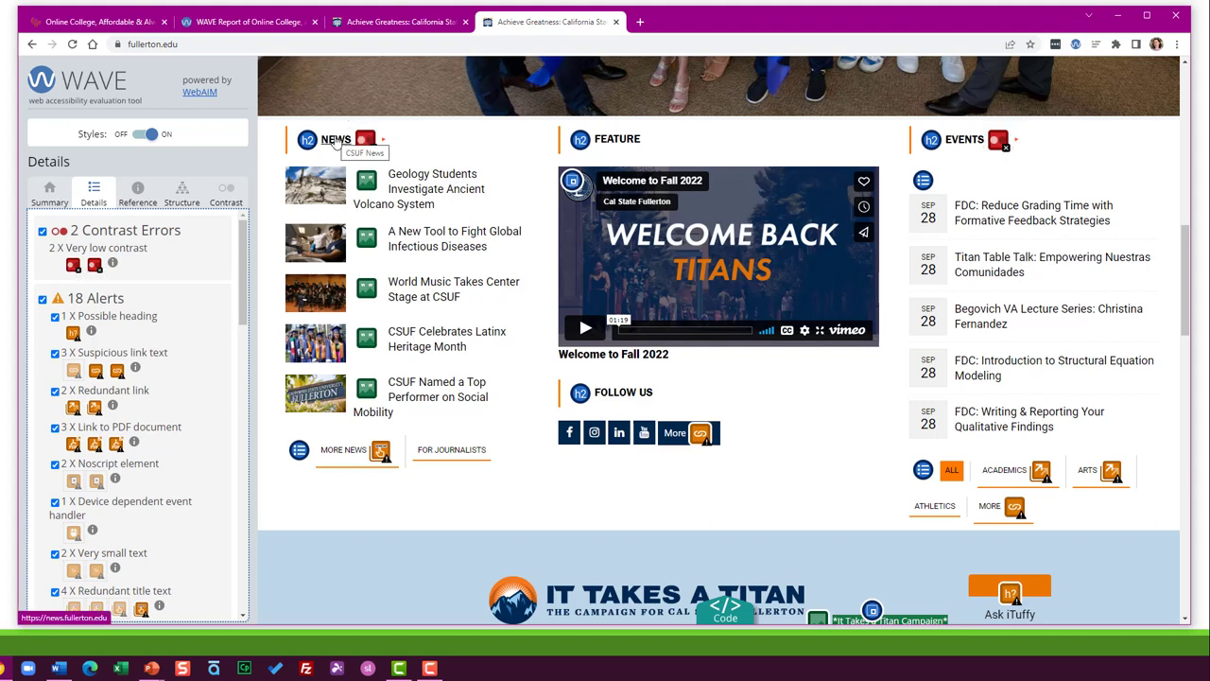
Step: Turn off the page styles and inspect the contrast errors beside the News and Events headings, including their contrast details
click(148, 135)
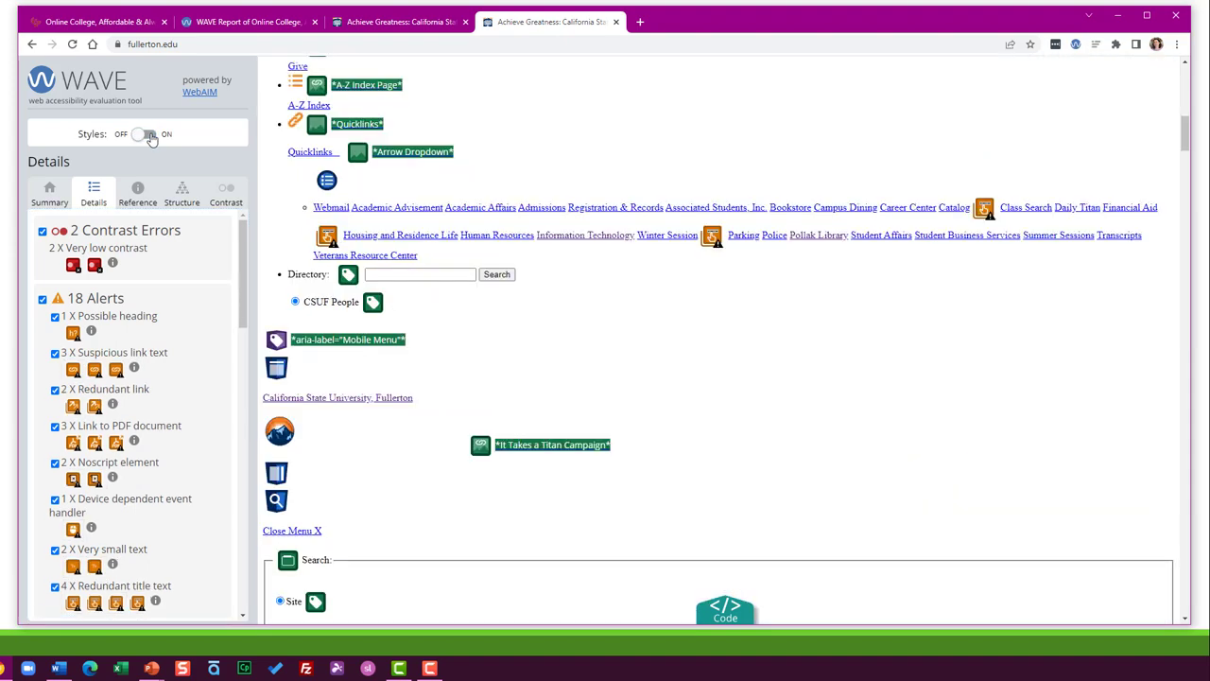
click(74, 266)
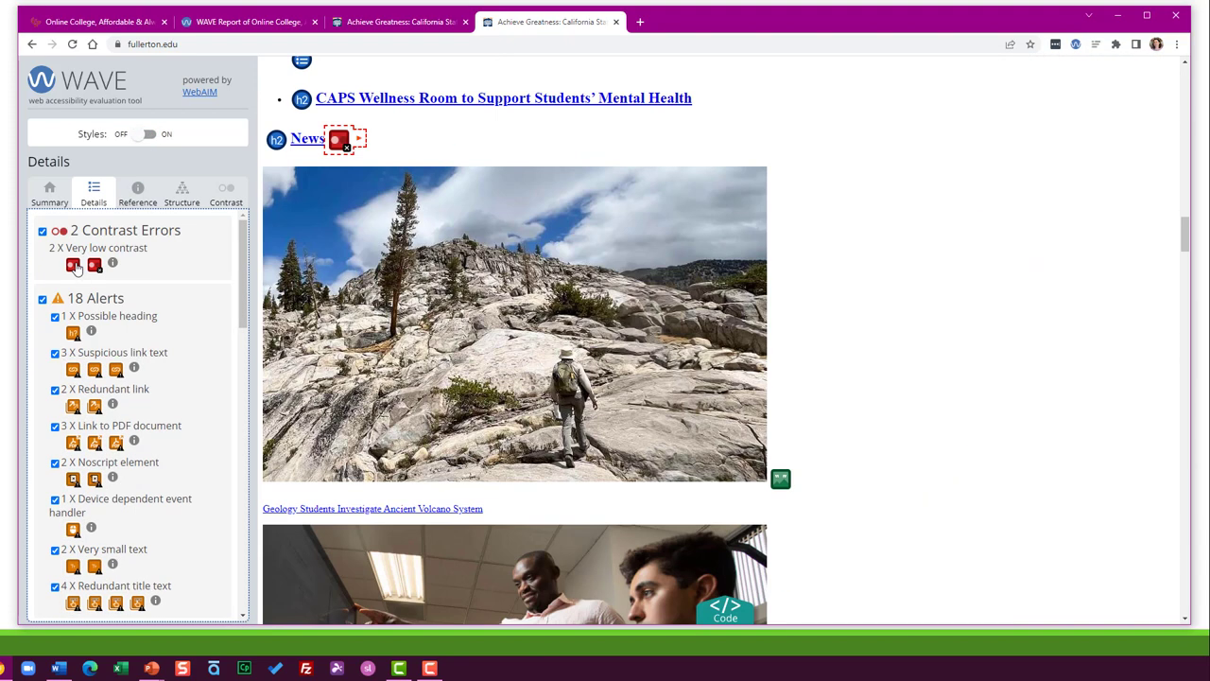
click(226, 194)
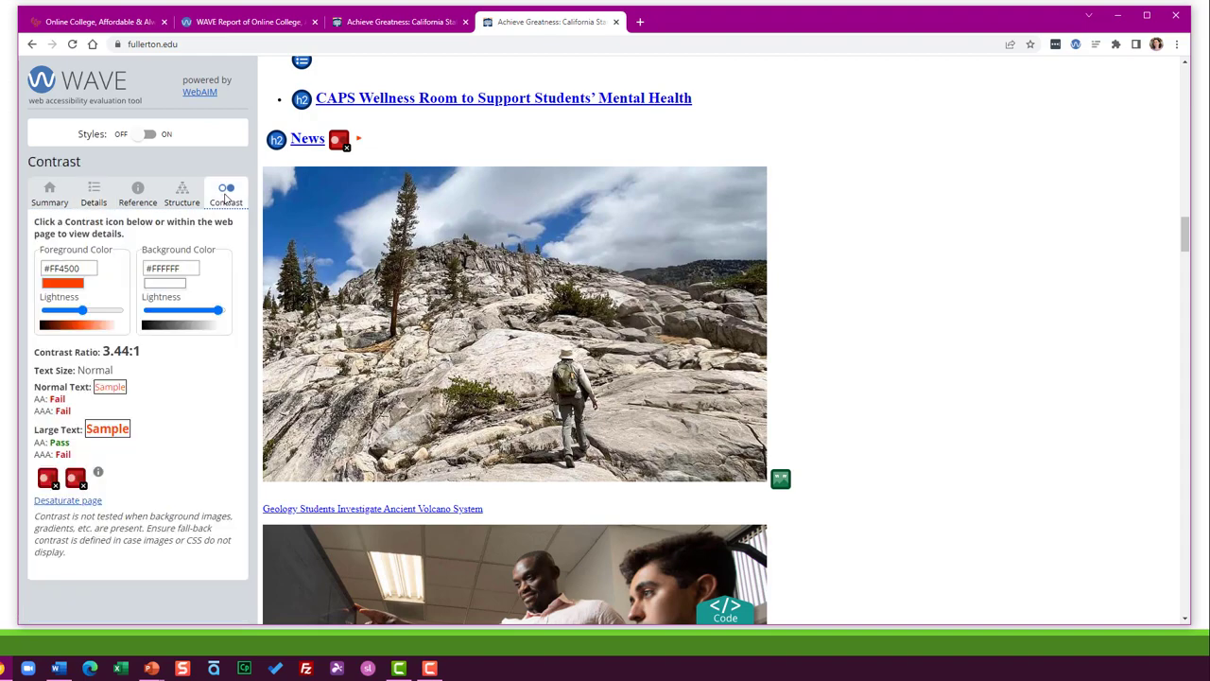
click(79, 480)
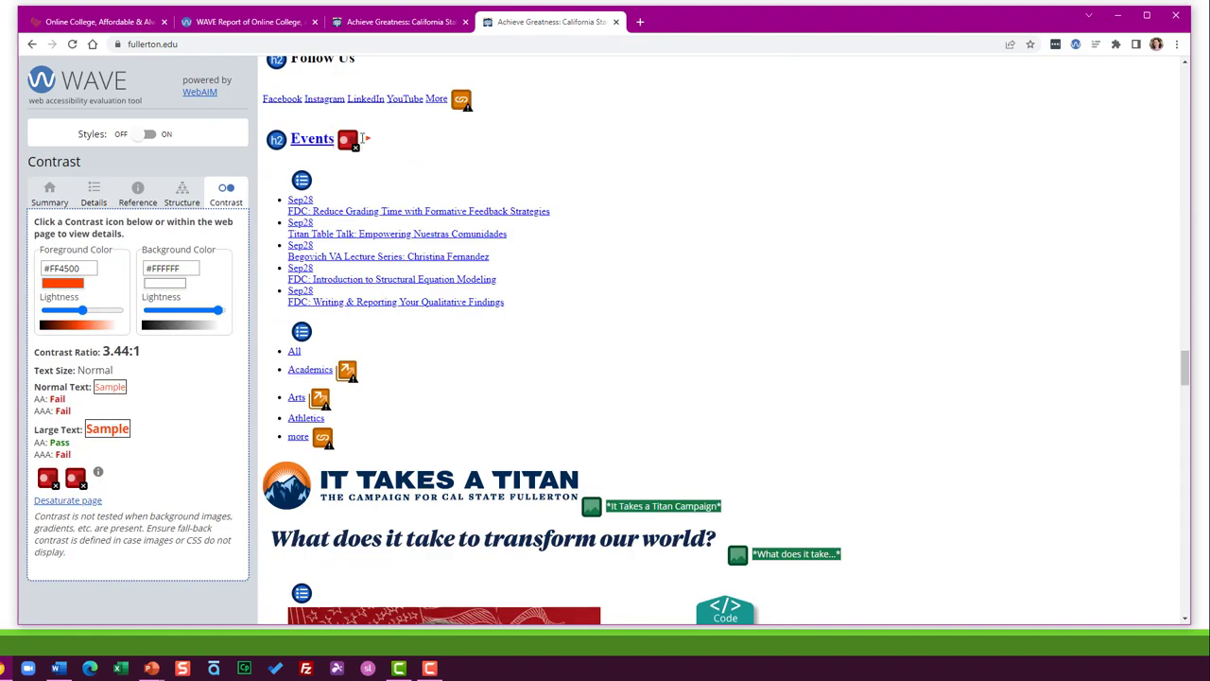
drag(368, 139, 376, 142)
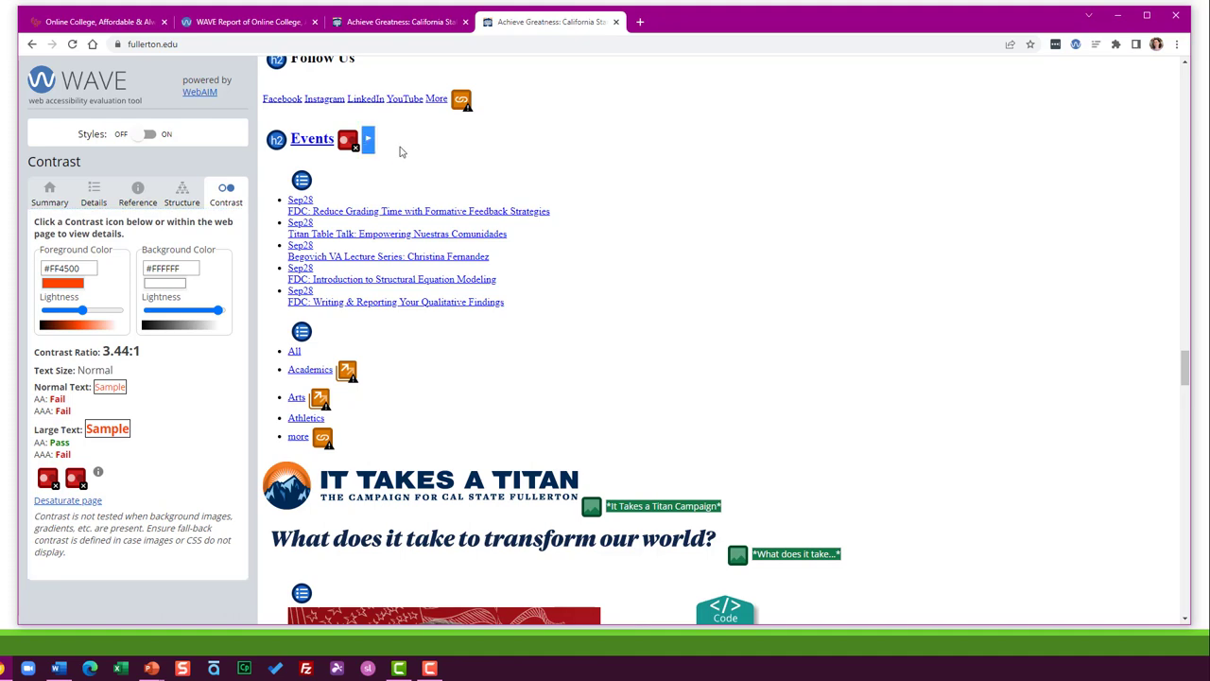
Step: Turn the page styles back on and locate both contrast errors from the contrast details
click(149, 135)
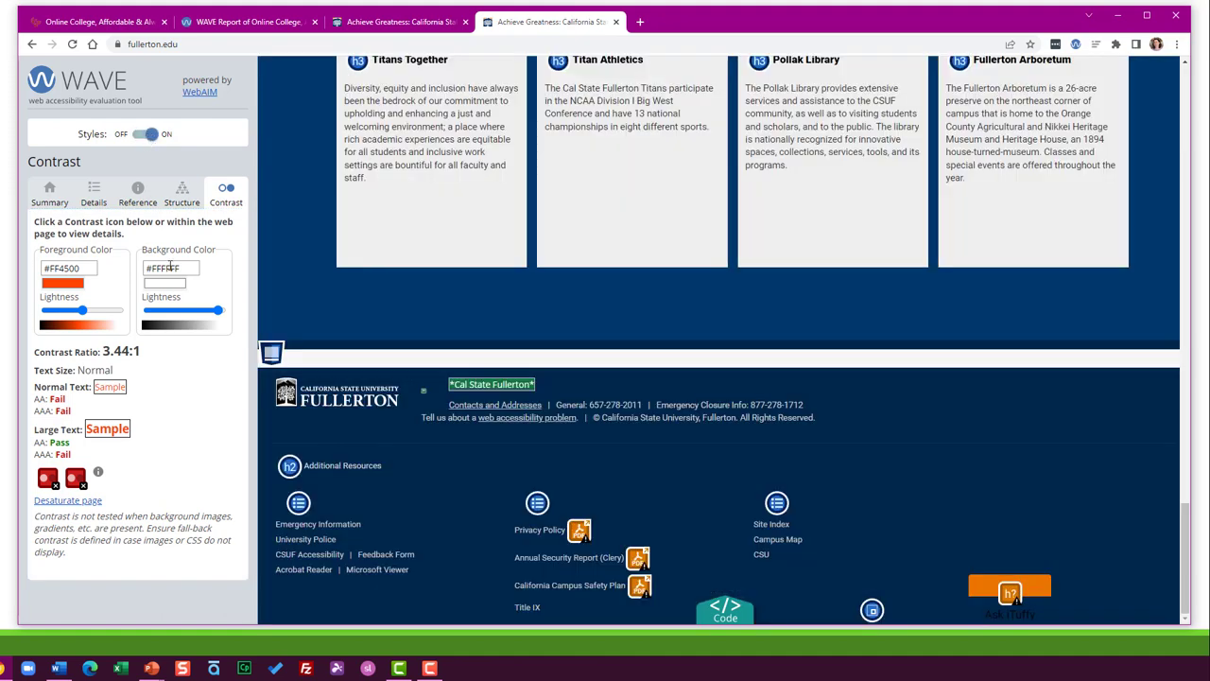
click(48, 479)
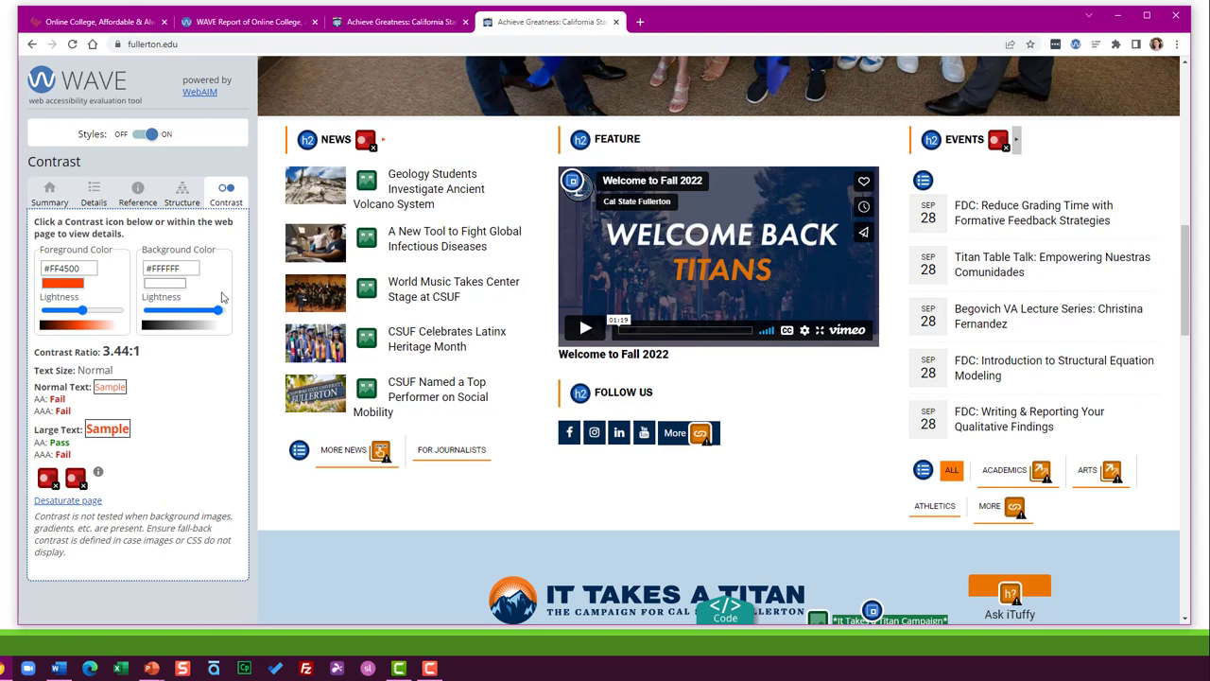
click(51, 481)
click(78, 480)
Step: Return to the report details and locate the possible heading alert on the Ask iTuffy widget
click(66, 194)
click(95, 194)
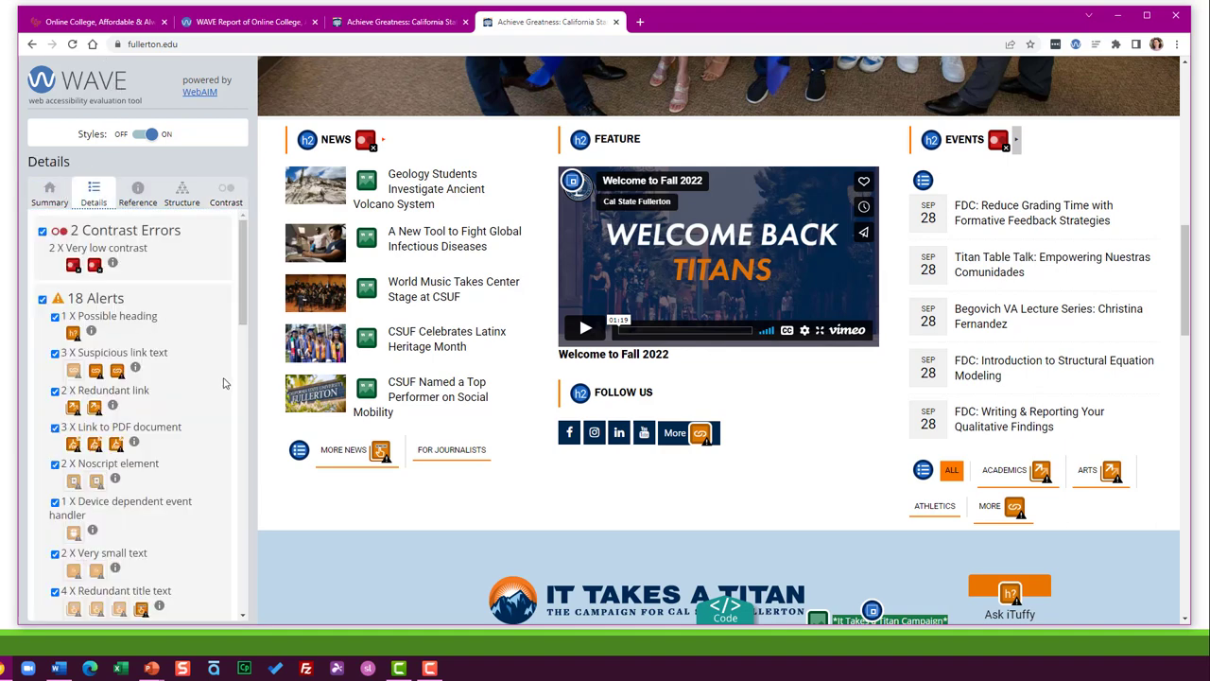
click(74, 332)
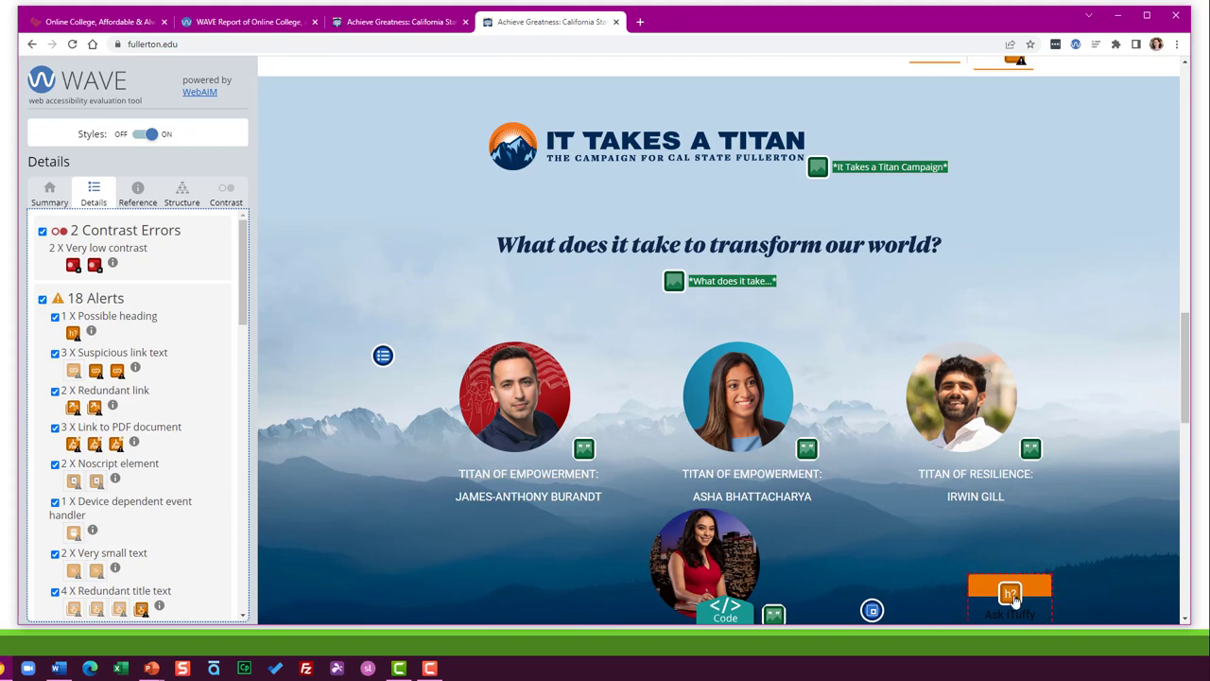
scroll(1010, 594, down, 1)
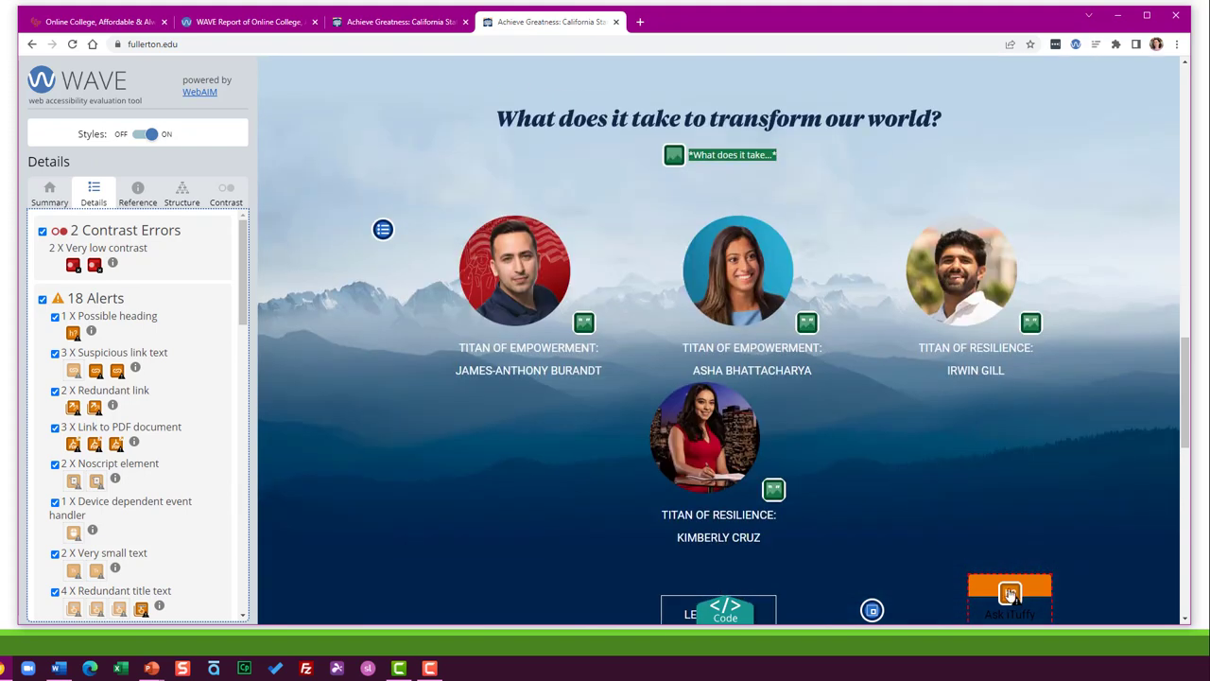
Step: Examine the suspicious link text alerts on the "More" links, with page styles on and then off
click(96, 371)
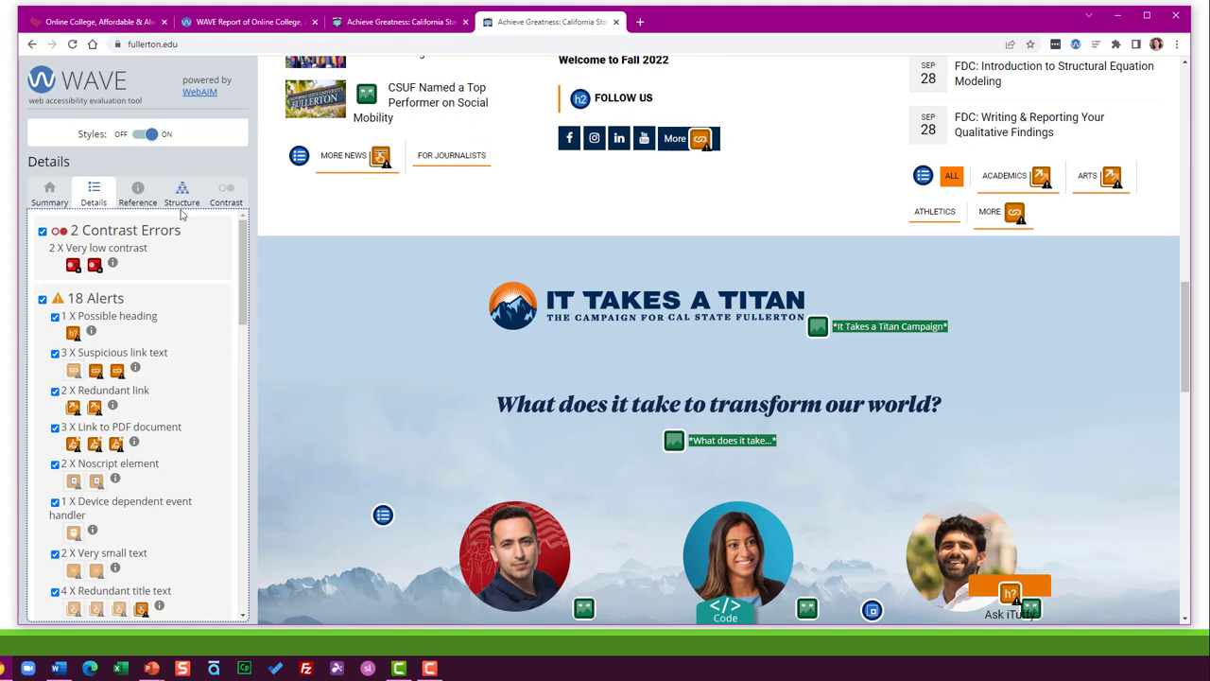
click(150, 135)
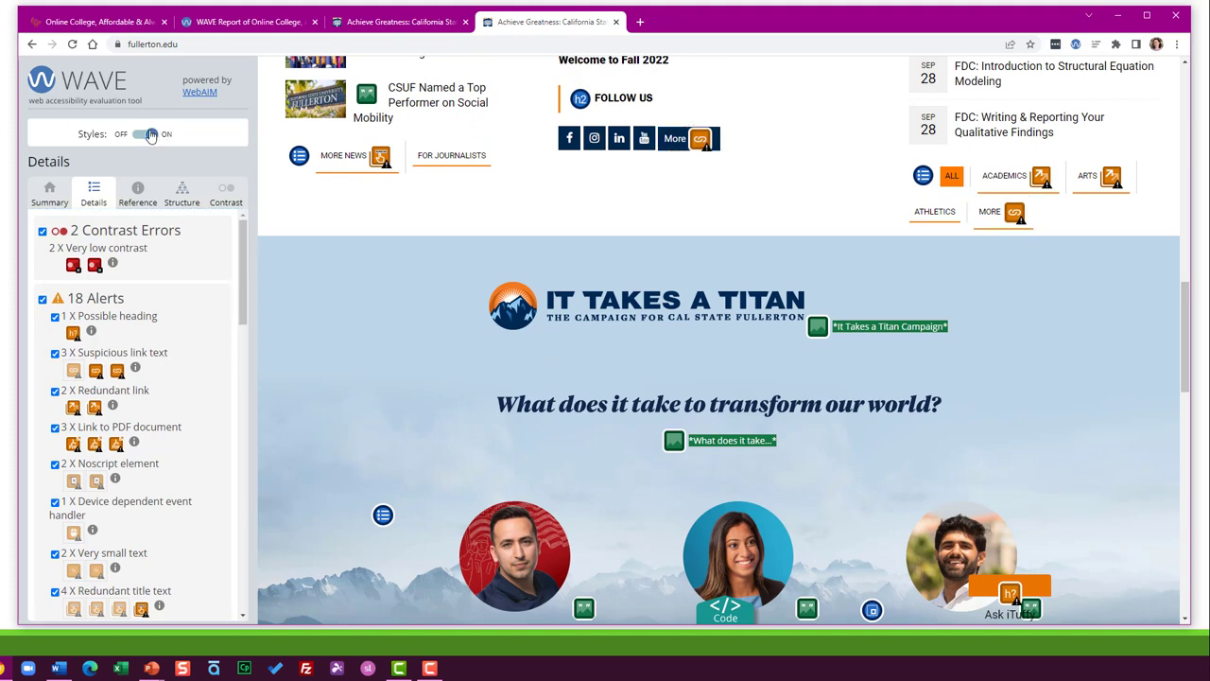
click(94, 371)
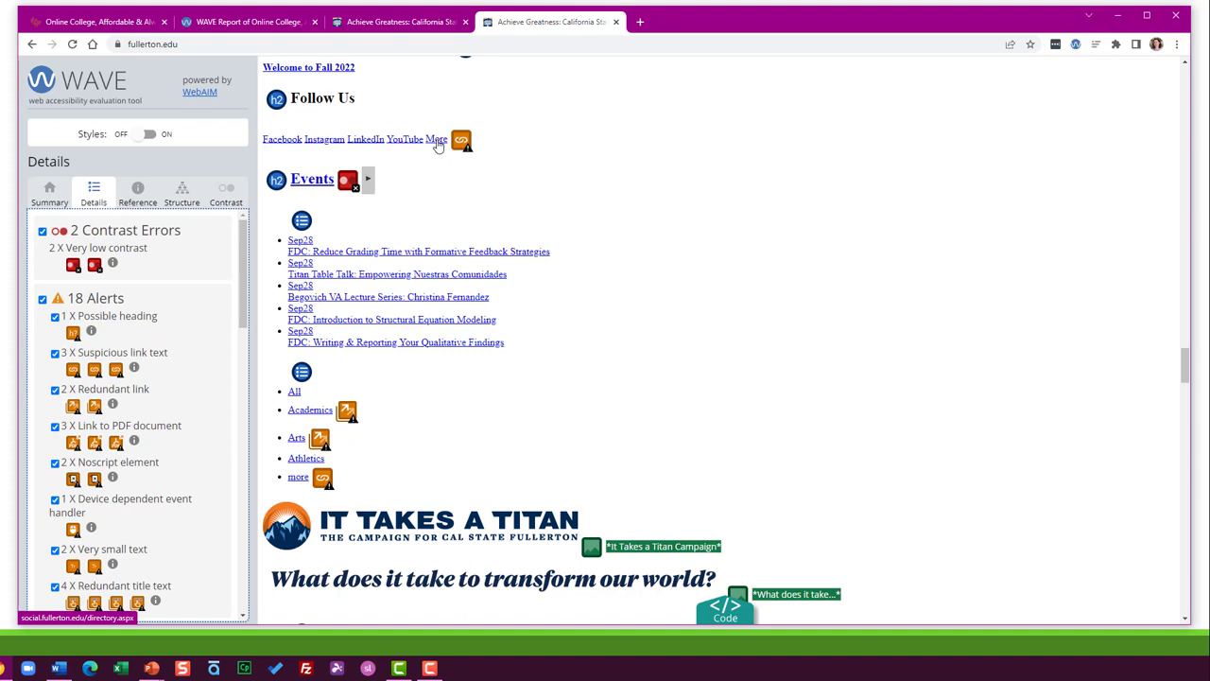
click(95, 369)
click(116, 368)
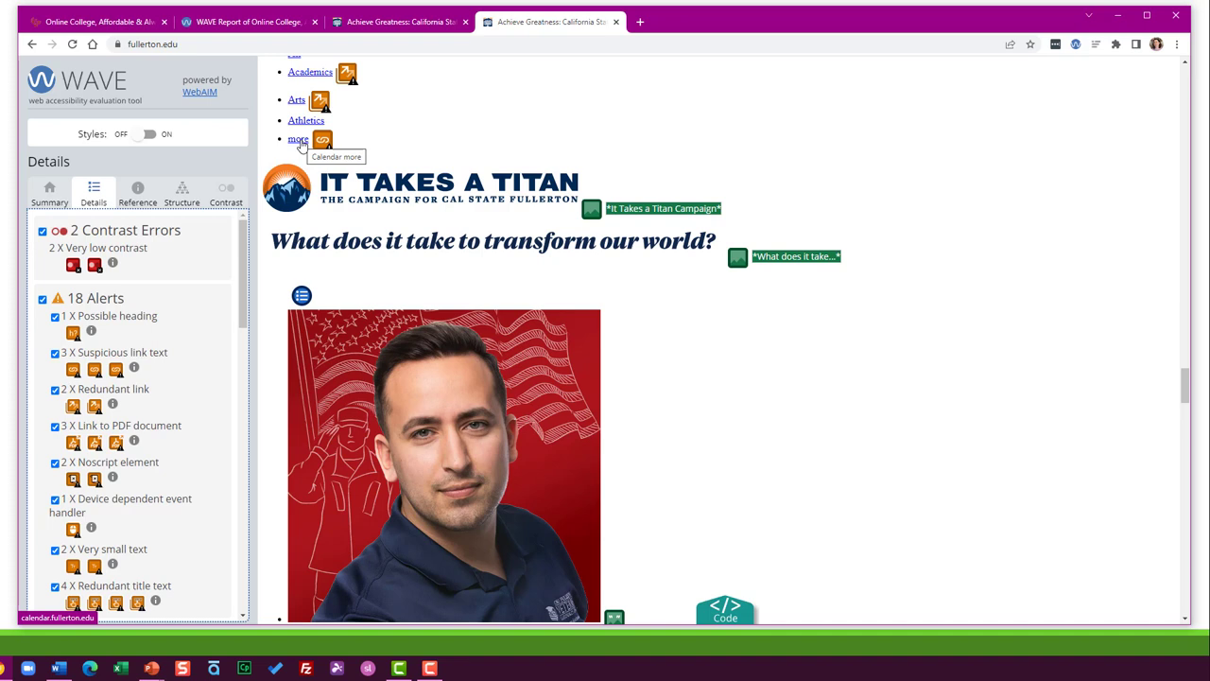
Step: Locate a redundant link alert and a link to PDF document alert on the unstyled page
click(74, 406)
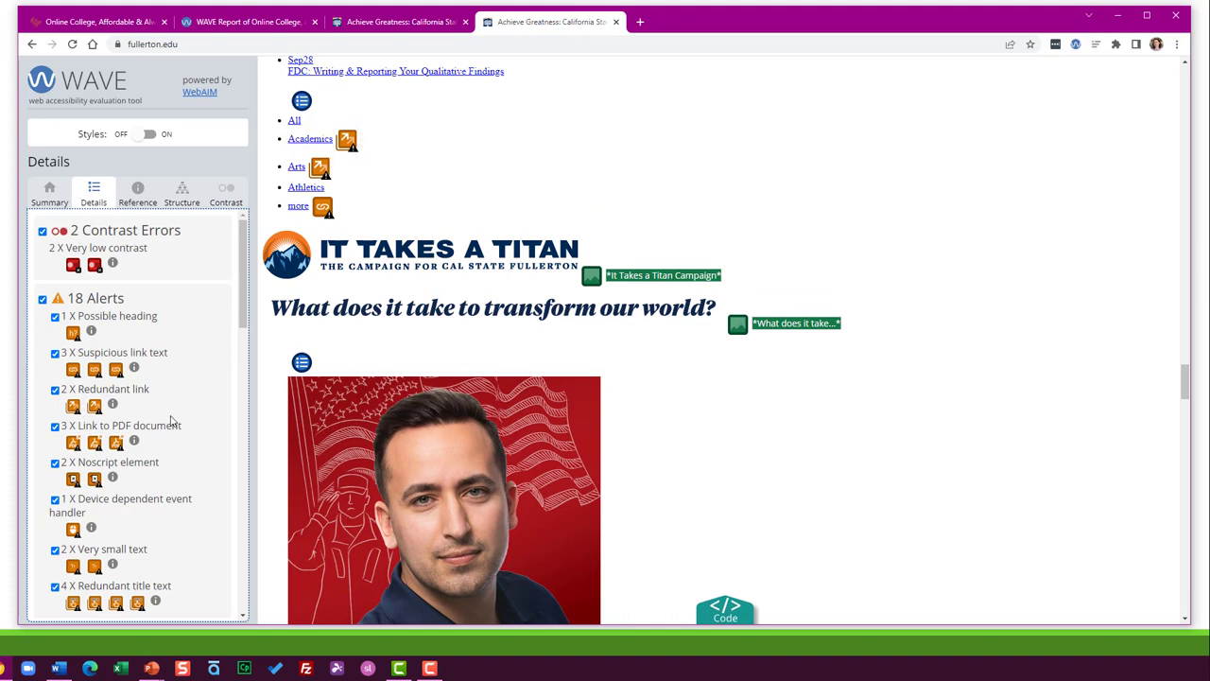
click(95, 441)
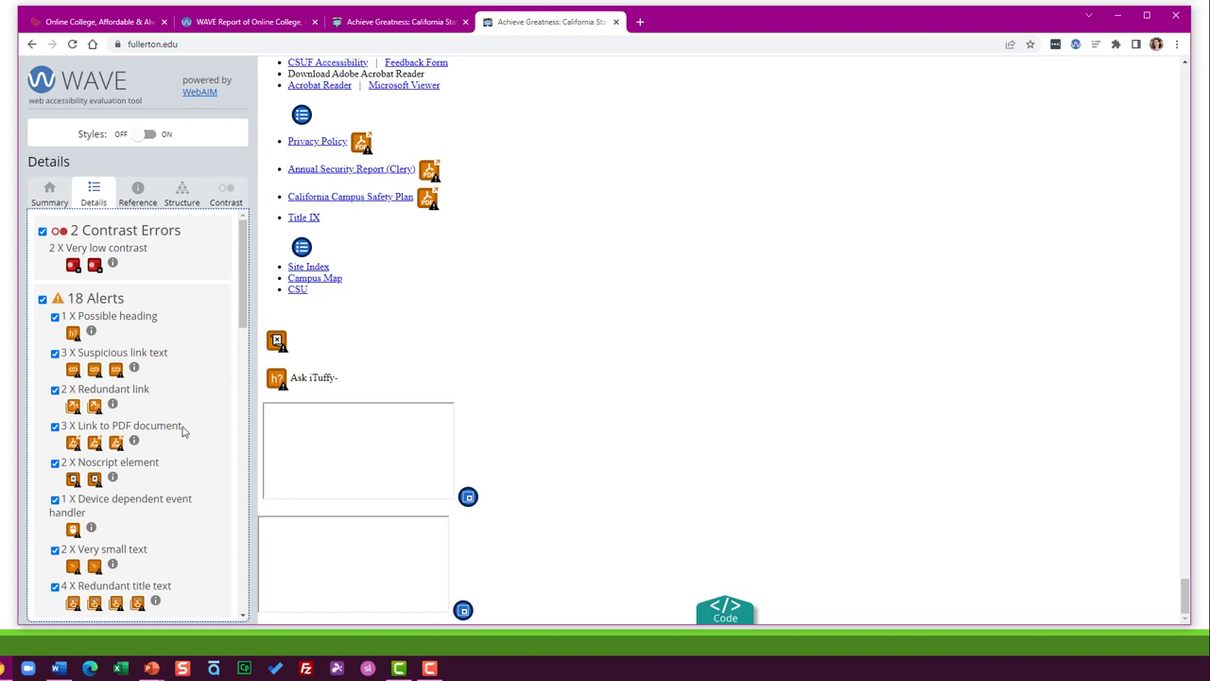
scroll(208, 424, down, 2)
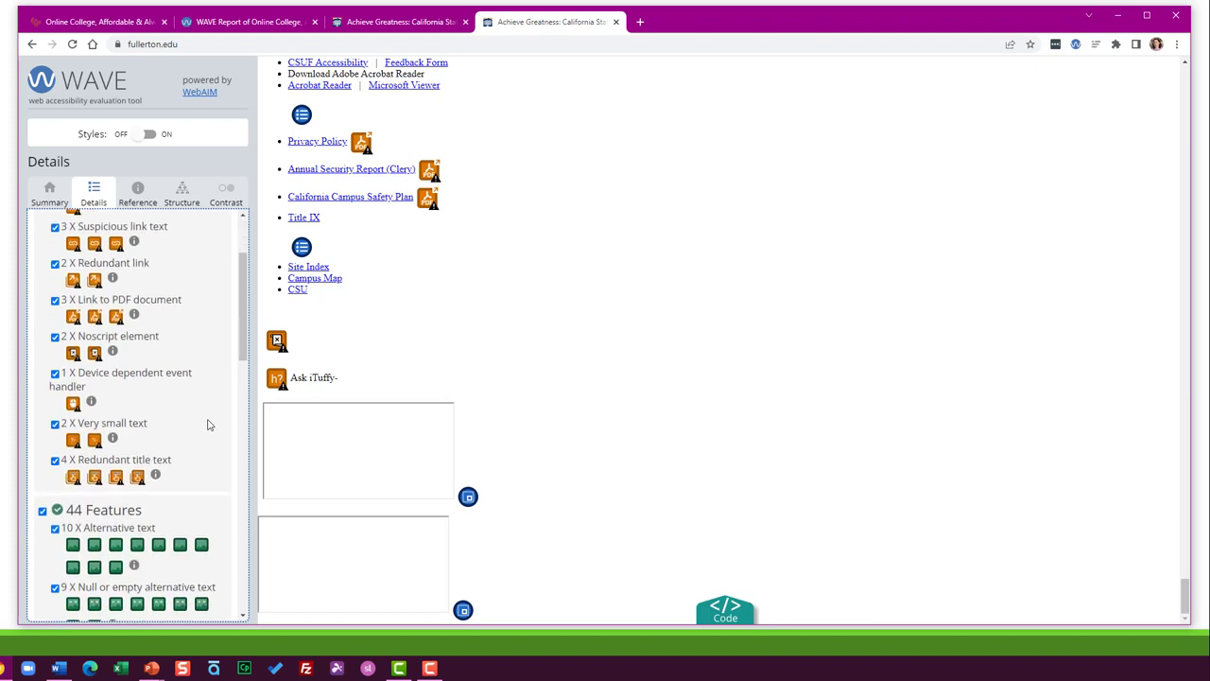
Step: Locate the first noscript element alert and review the device dependent event handler alert in the details list
click(73, 354)
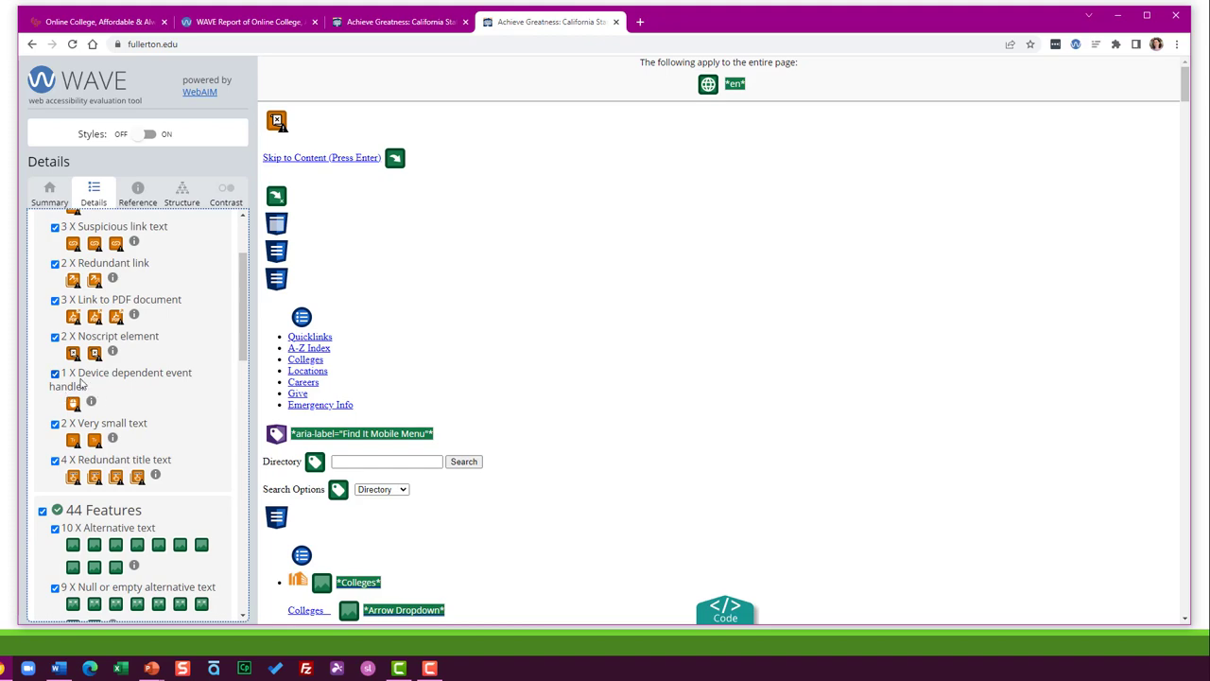
drag(76, 377, 94, 392)
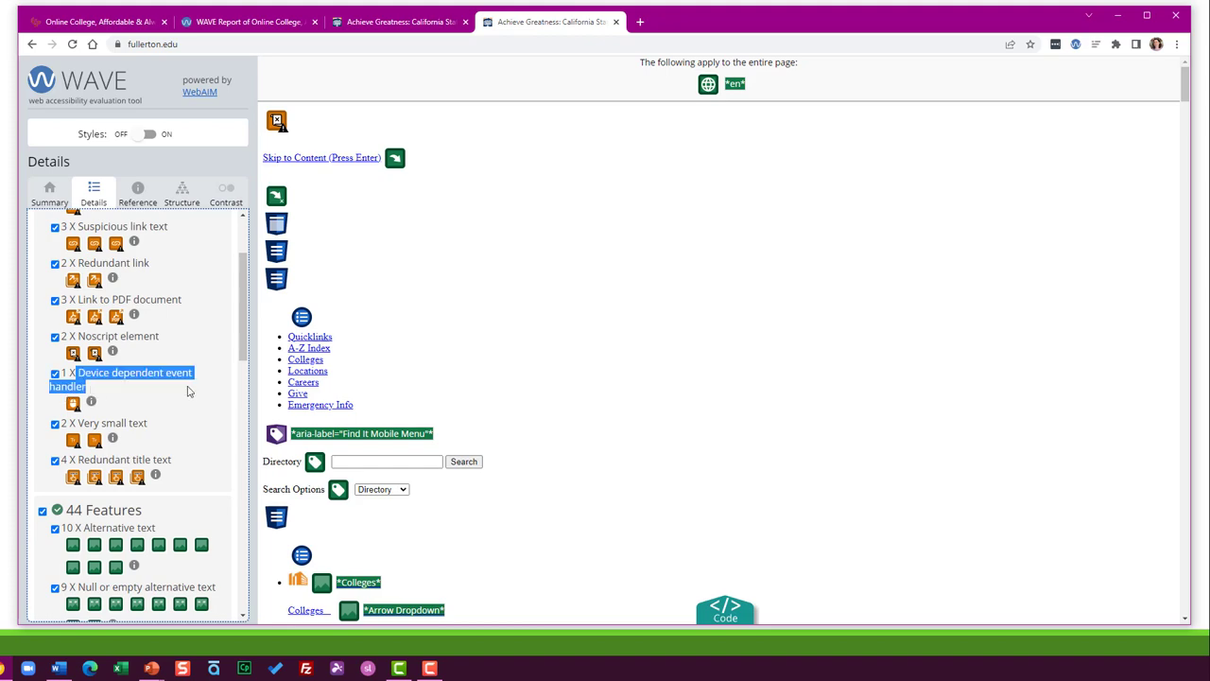
click(156, 407)
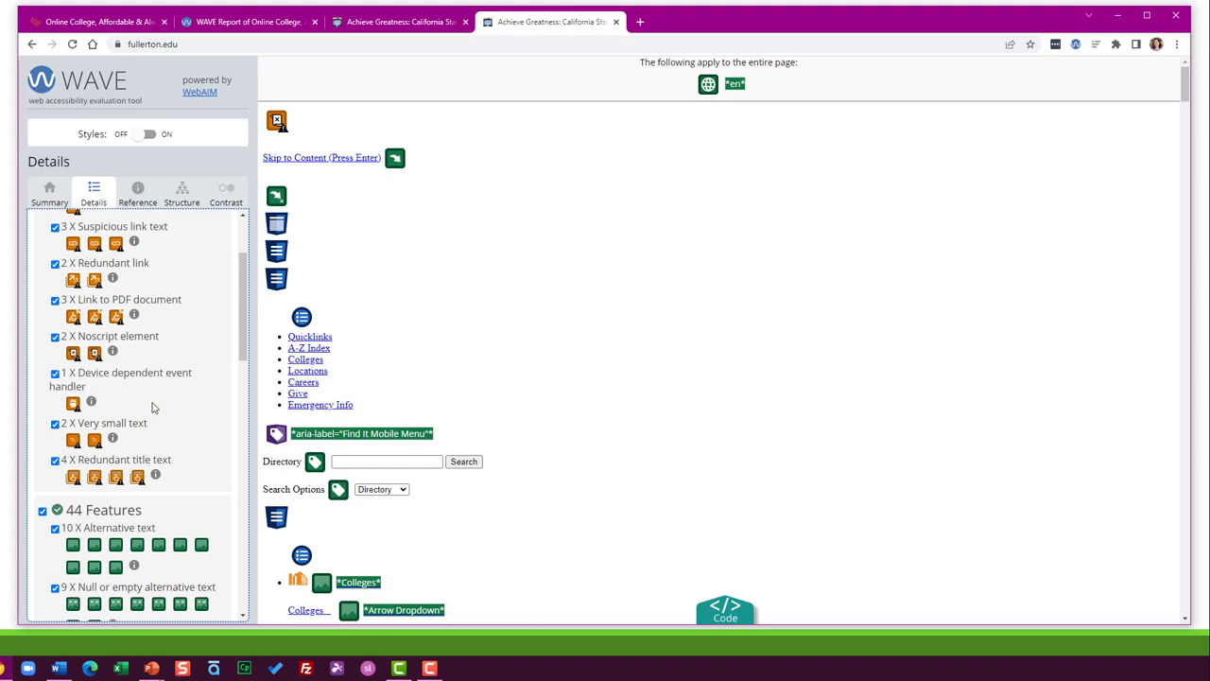
Step: Locate both very small text alerts with styles off, then turn styles on and check the first one again
click(75, 442)
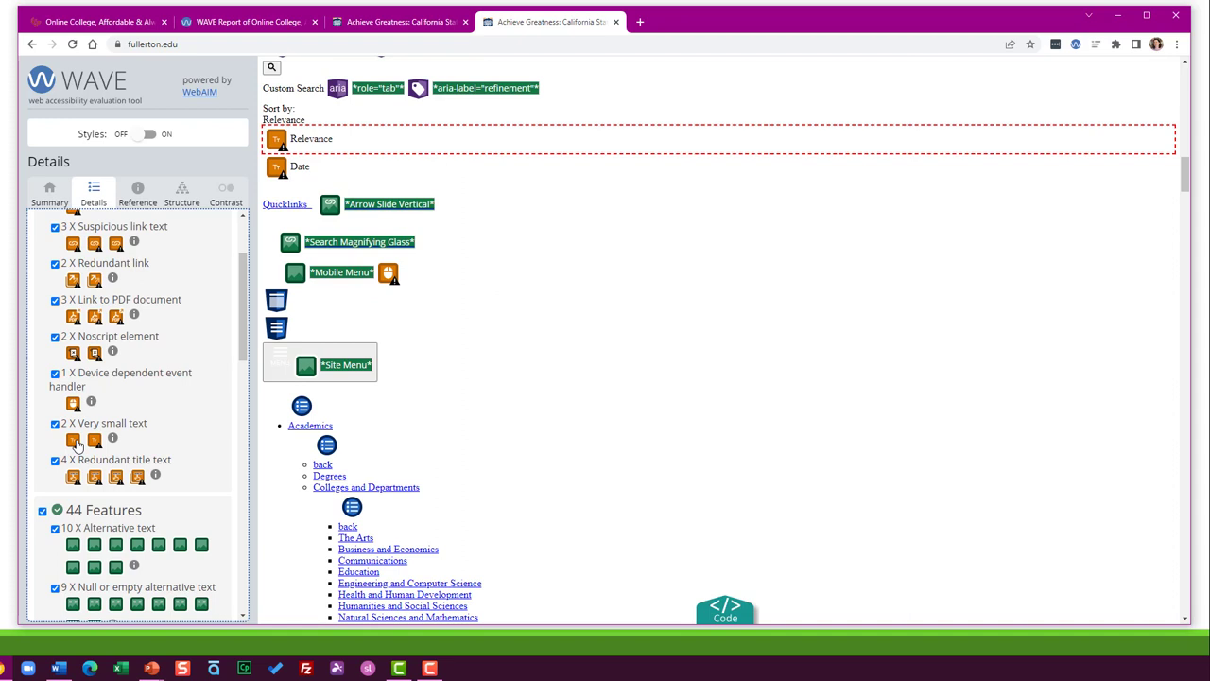
click(95, 442)
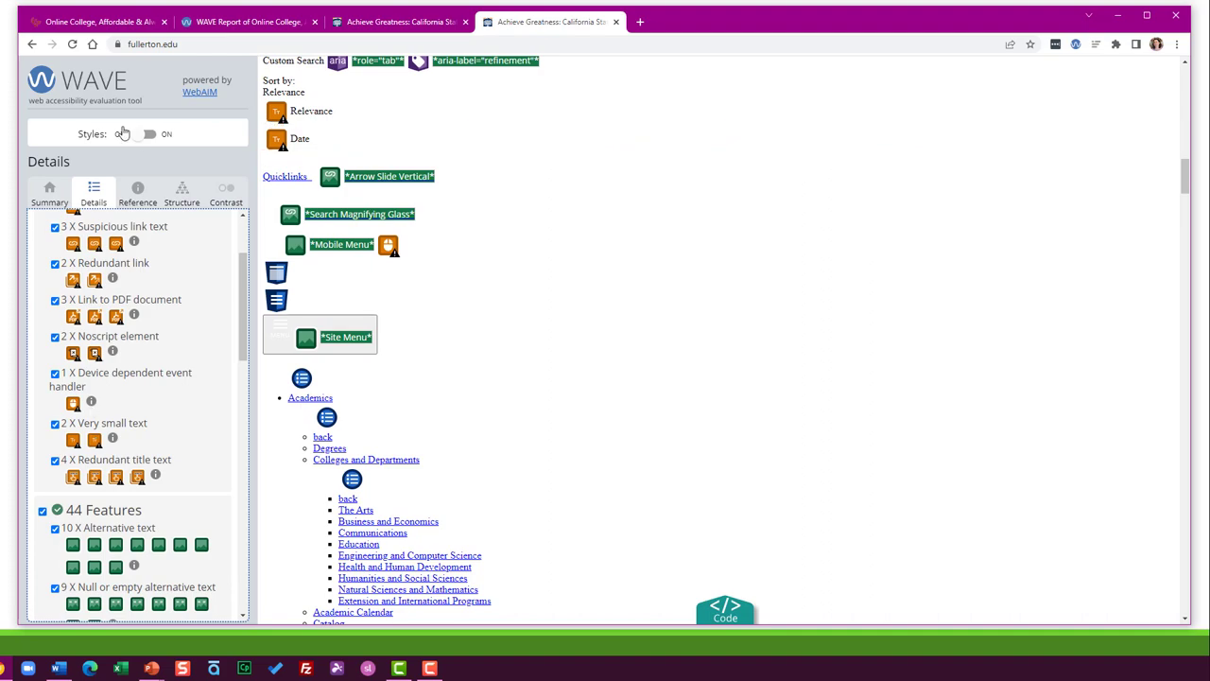
click(146, 133)
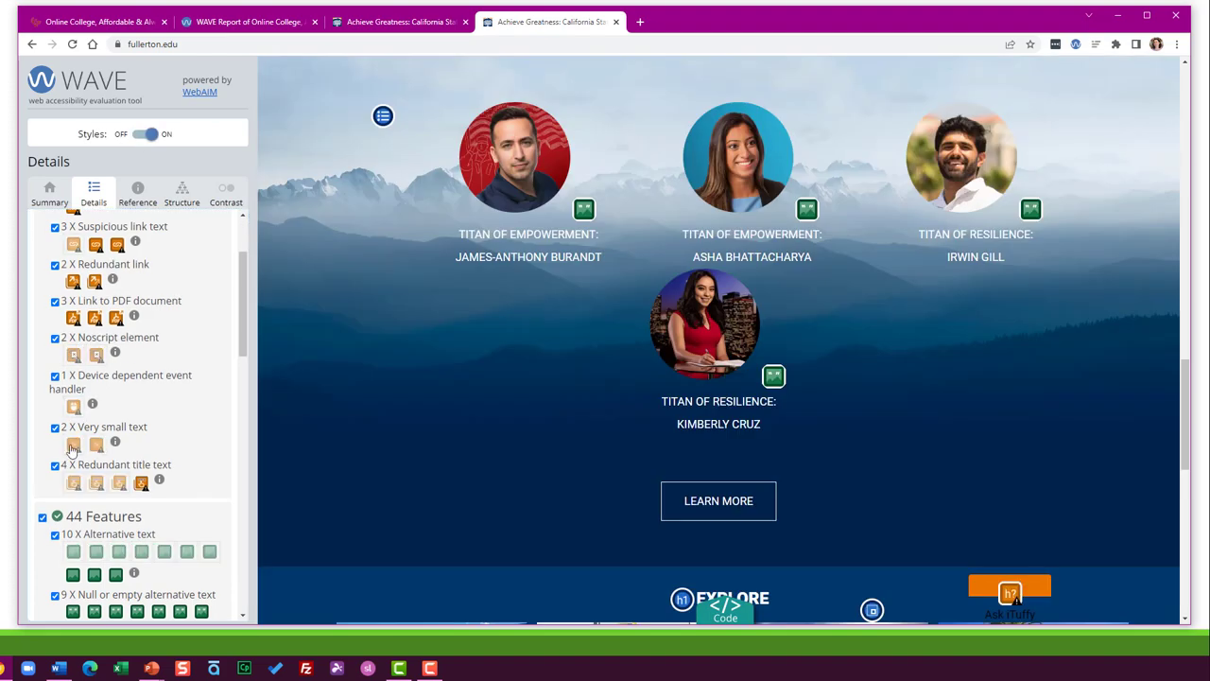
click(73, 444)
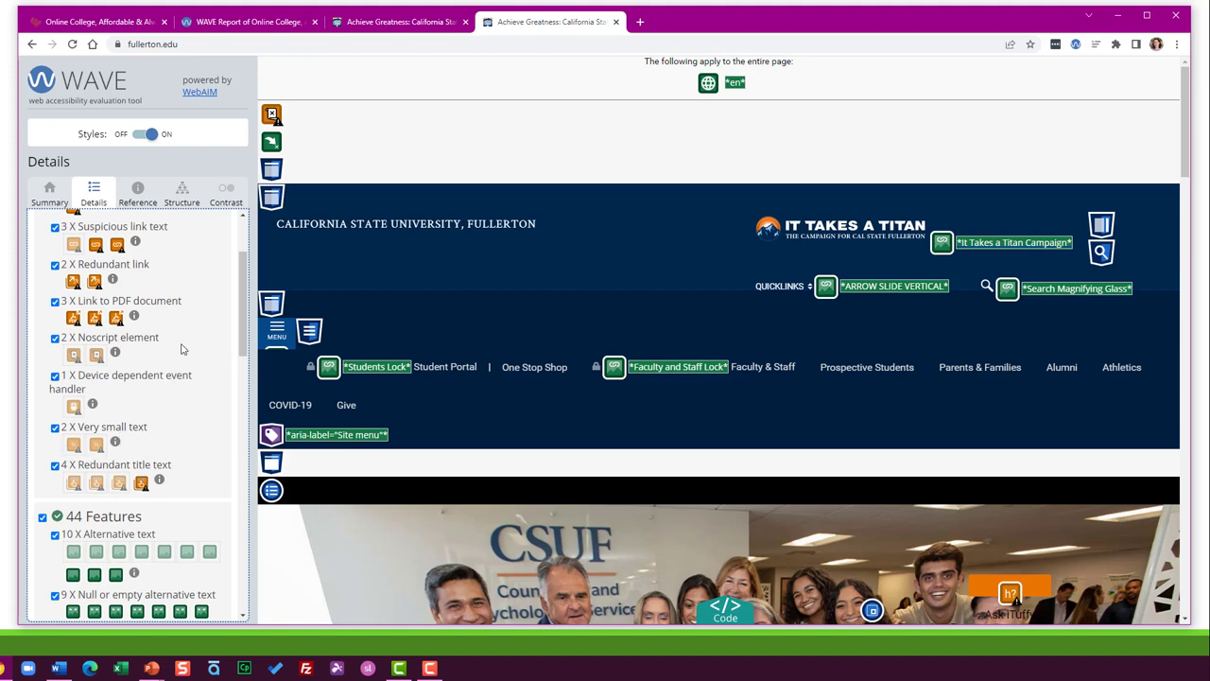
Step: Locate the active redundant title text alert and check the first alternative text item under Features
scroll(182, 348, down, 1)
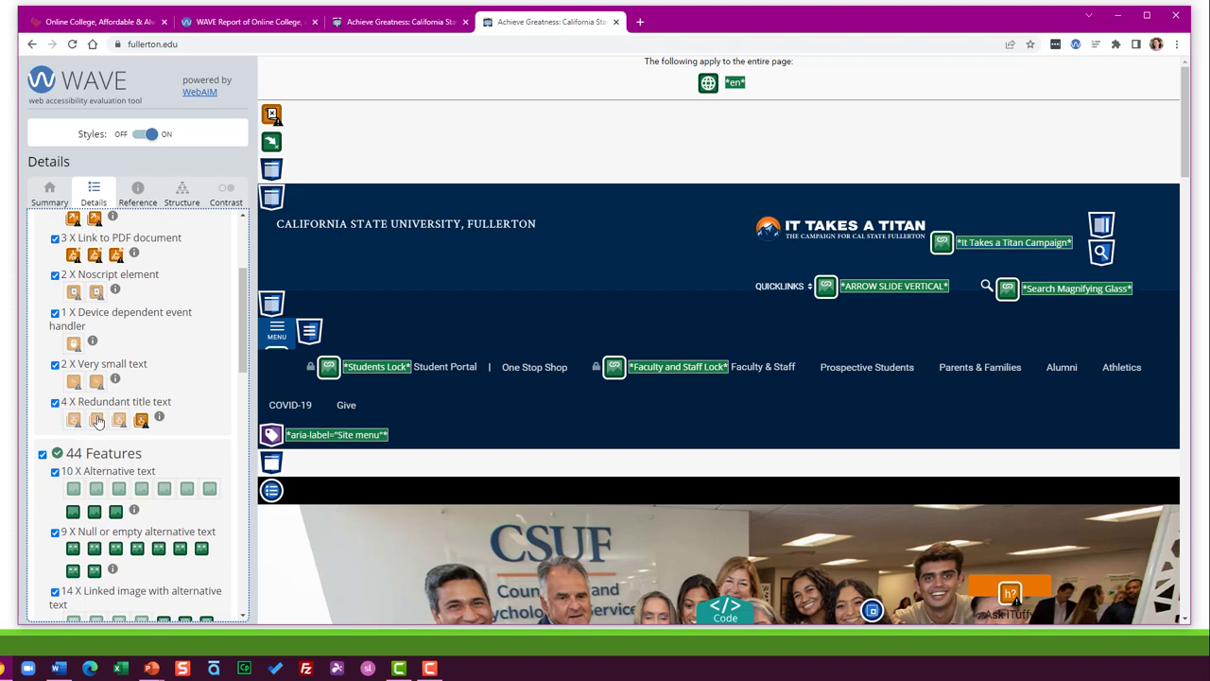
click(140, 420)
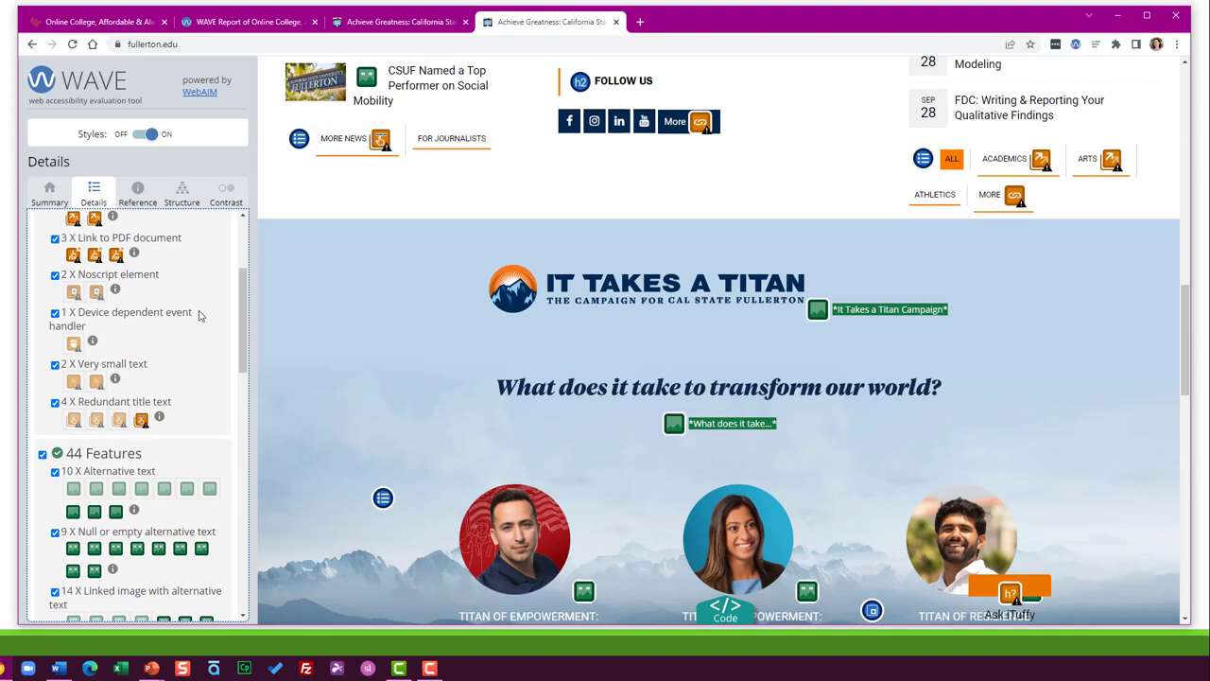
scroll(198, 315, down, 3)
click(74, 301)
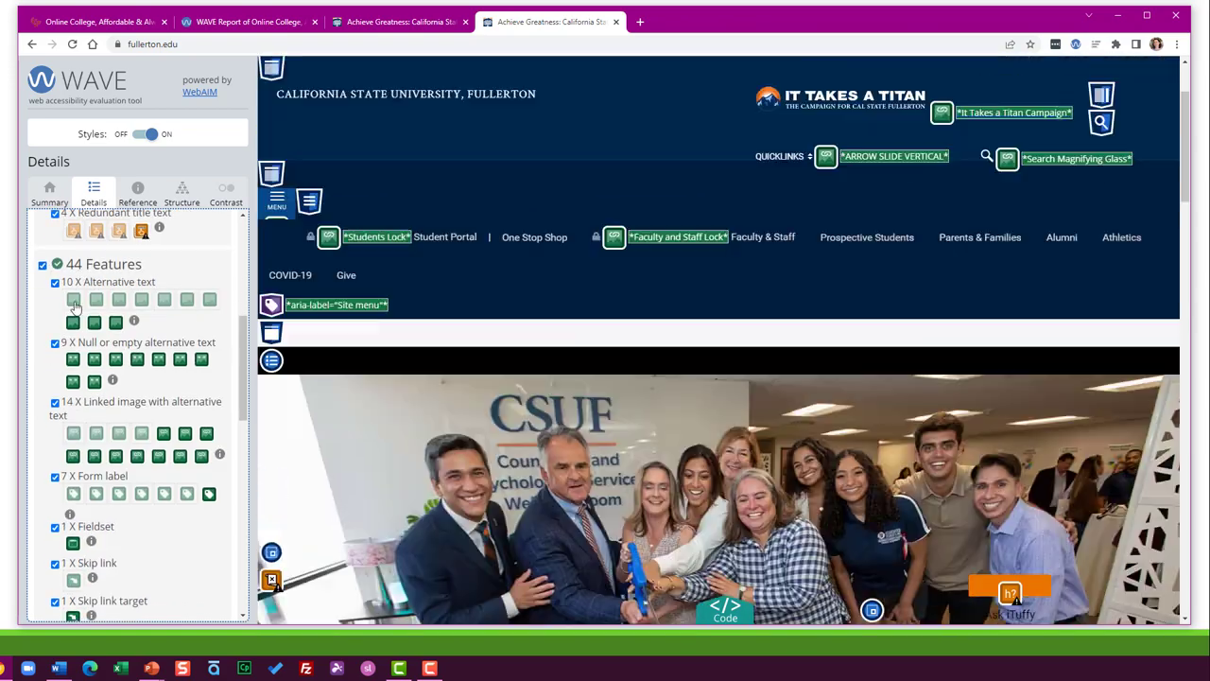
Step: Locate the first active alternative text item and the first two null or empty alternative text items on the page
click(73, 322)
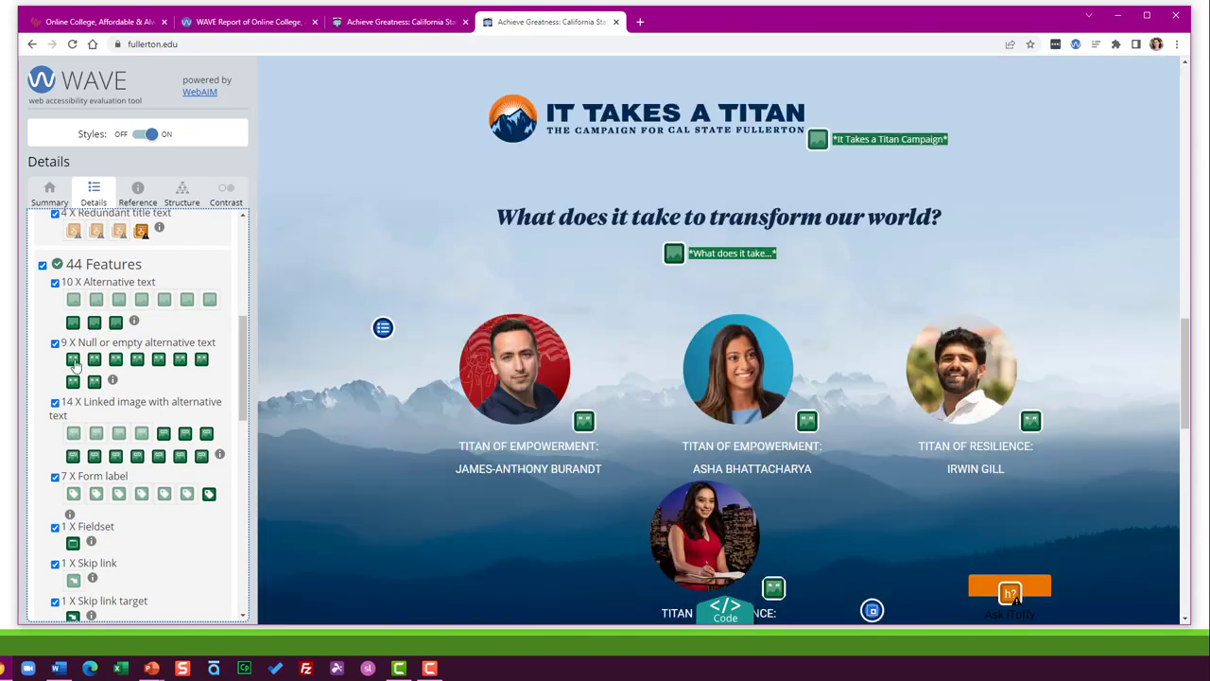
click(73, 360)
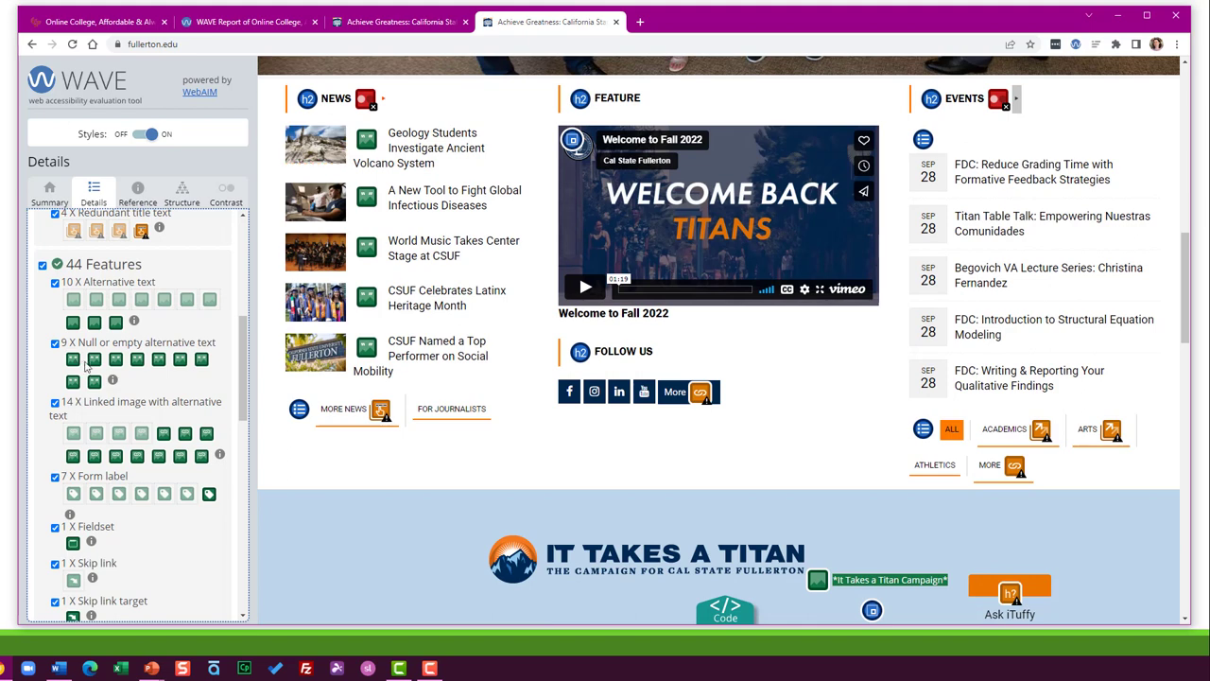
click(95, 361)
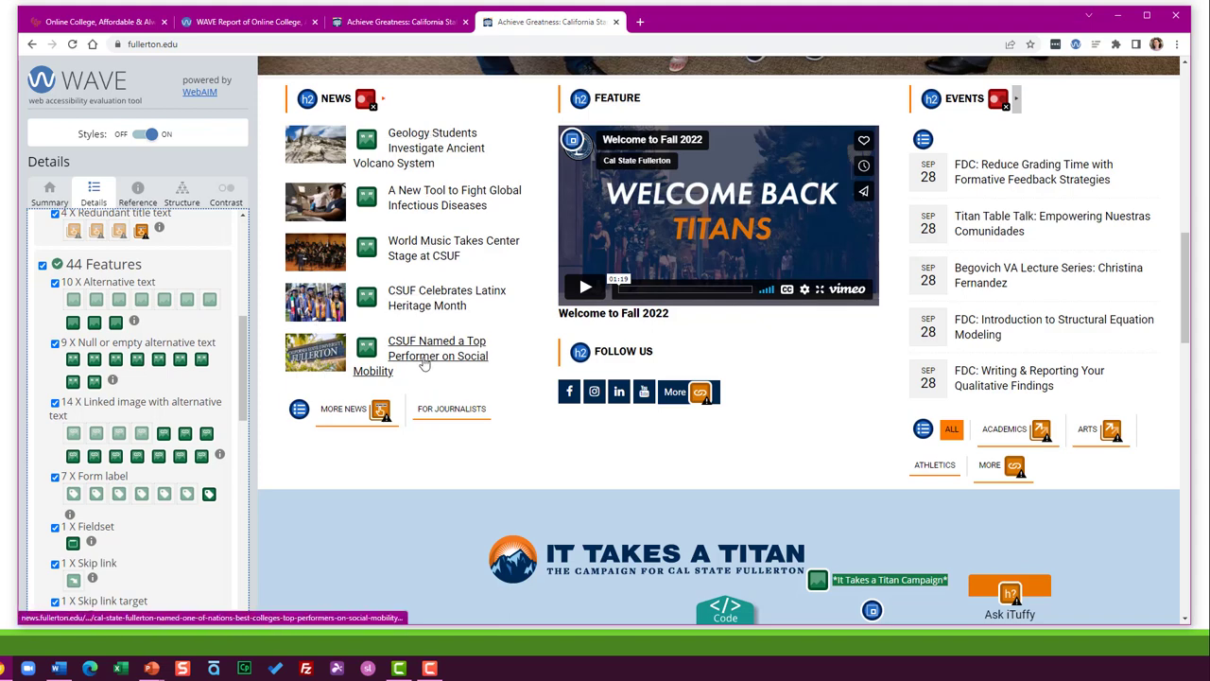
Step: Review the remaining Features and the Structural Elements list, and locate the first active unordered list on the page
scroll(198, 406, down, 2)
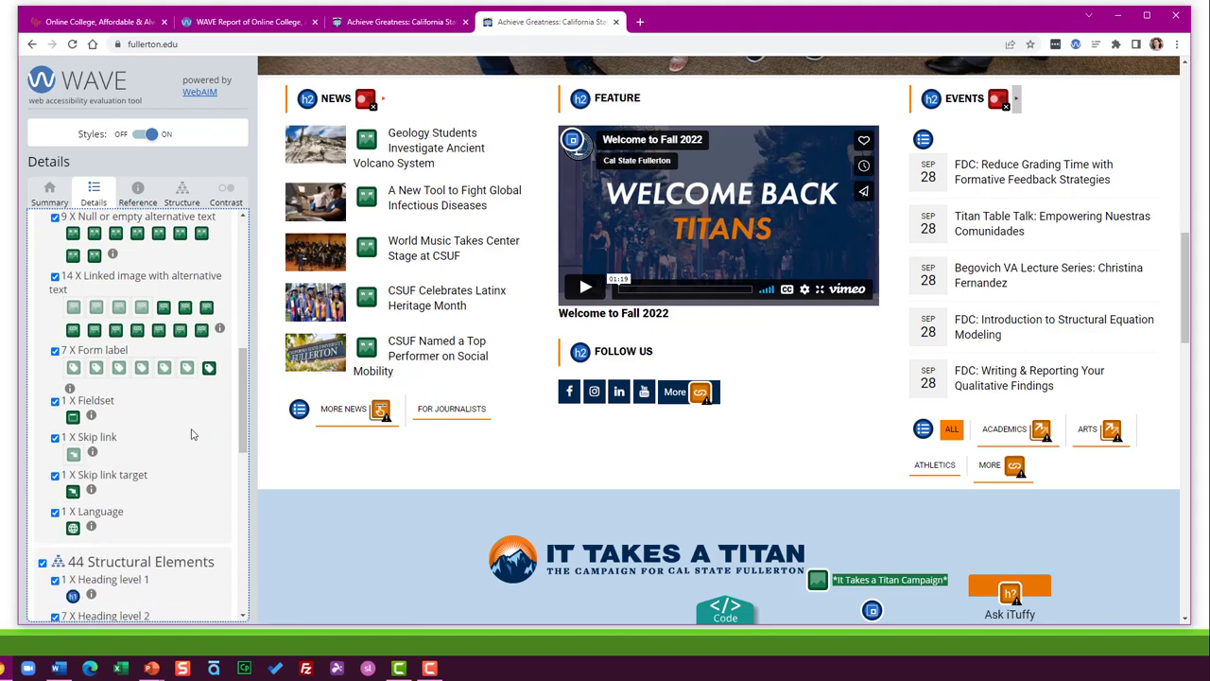
scroll(175, 397, down, 2)
scroll(156, 357, down, 4)
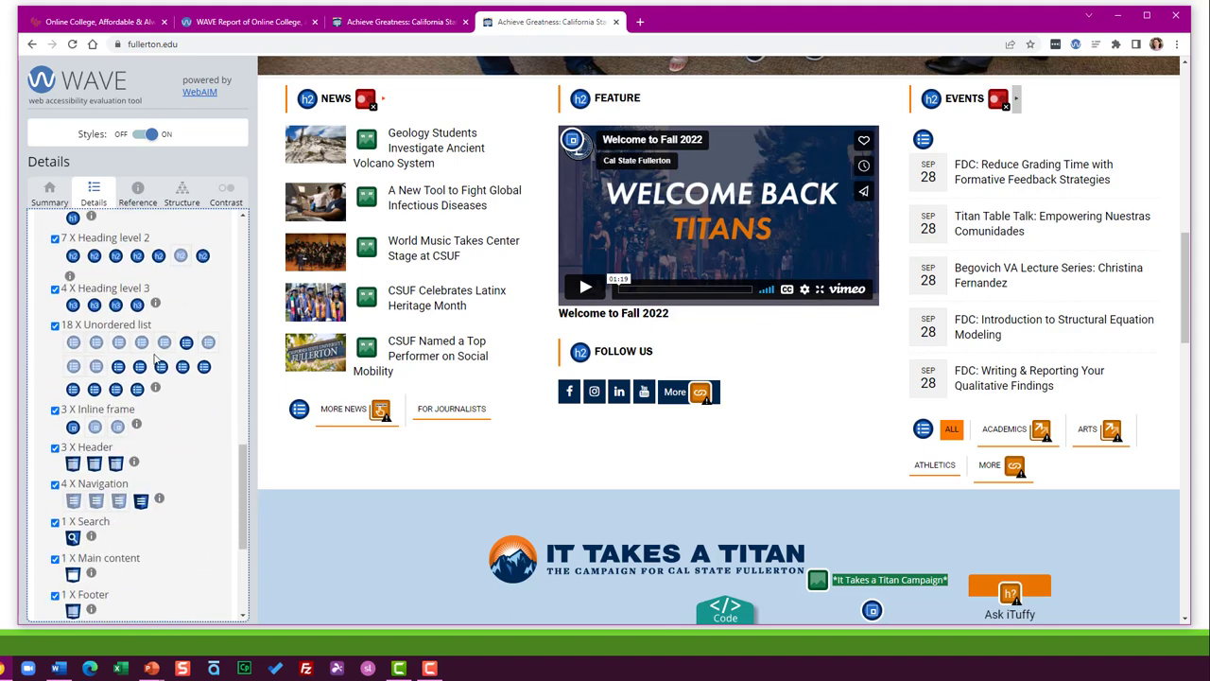
scroll(91, 276, up, 2)
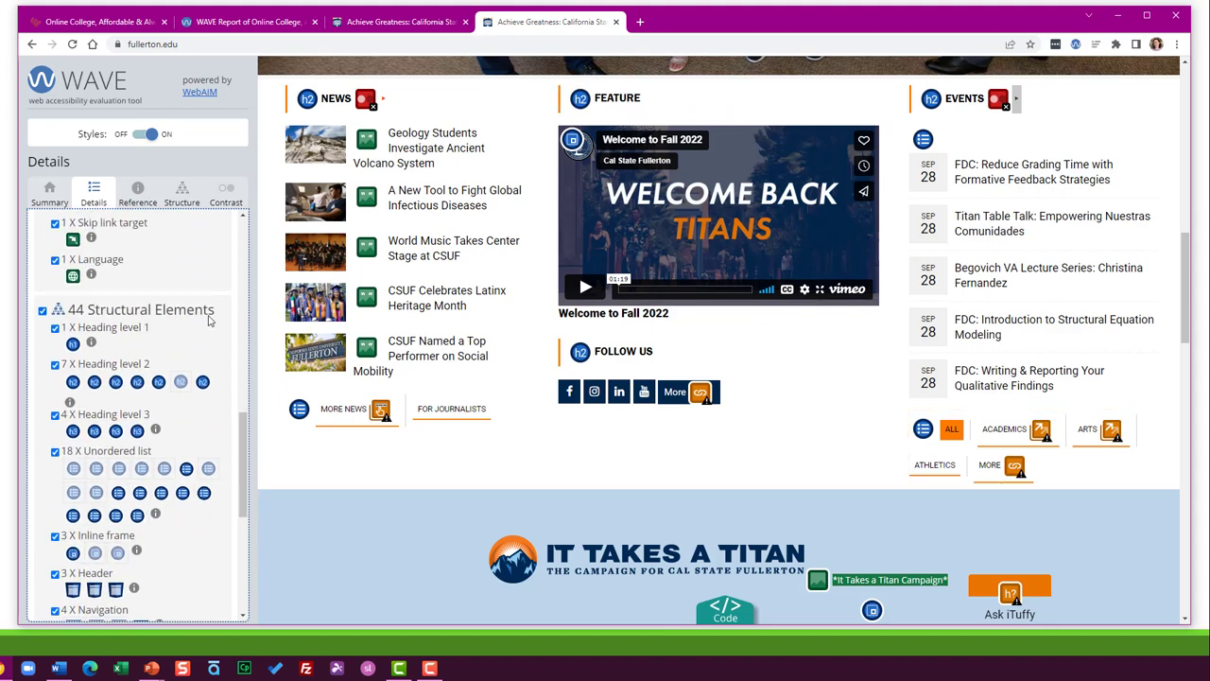
click(186, 469)
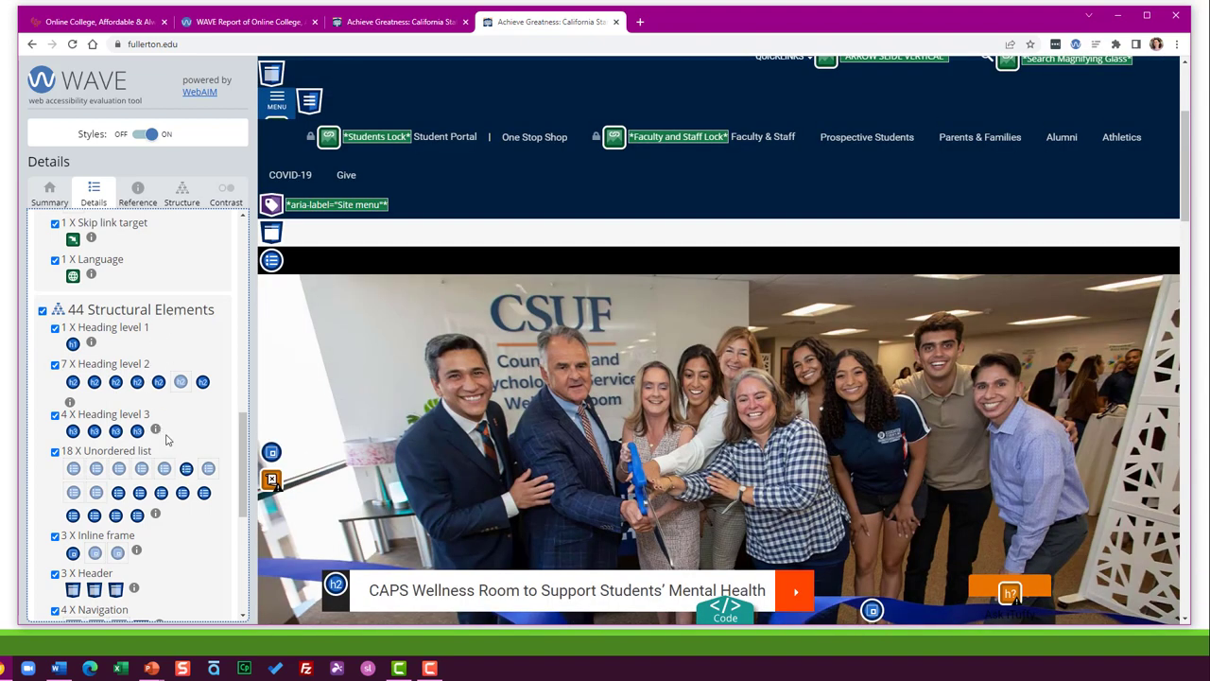
Step: Review the rest of the structural elements and the ARIA items in the details list
scroll(166, 437, down, 2)
scroll(165, 437, down, 1)
scroll(166, 438, down, 2)
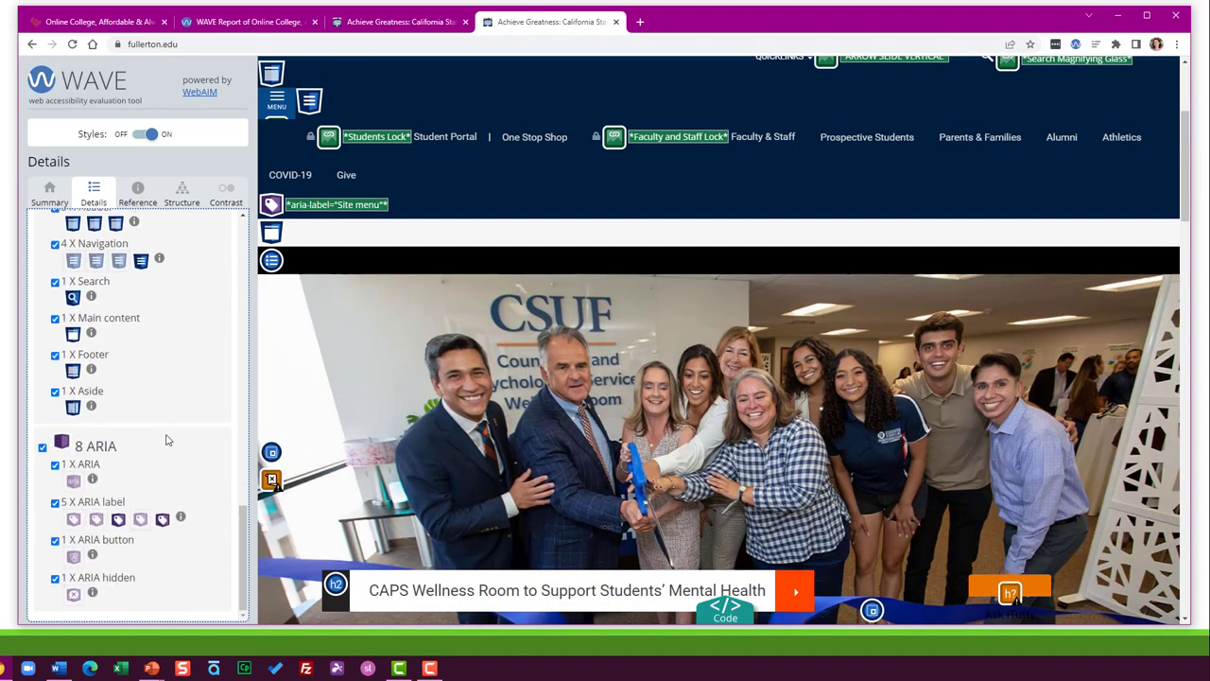
scroll(166, 437, up, 8)
Step: Show the page's structure outline and look through its regions and headings from the first header to the footer
click(182, 193)
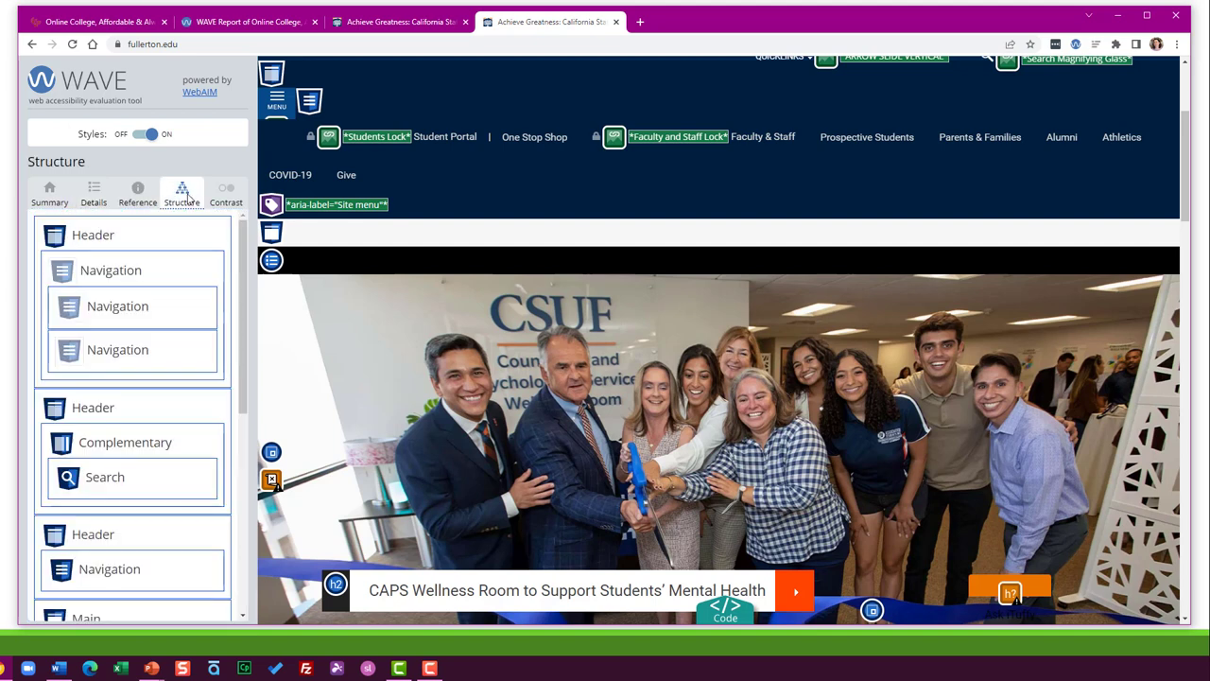
scroll(140, 227, down, 2)
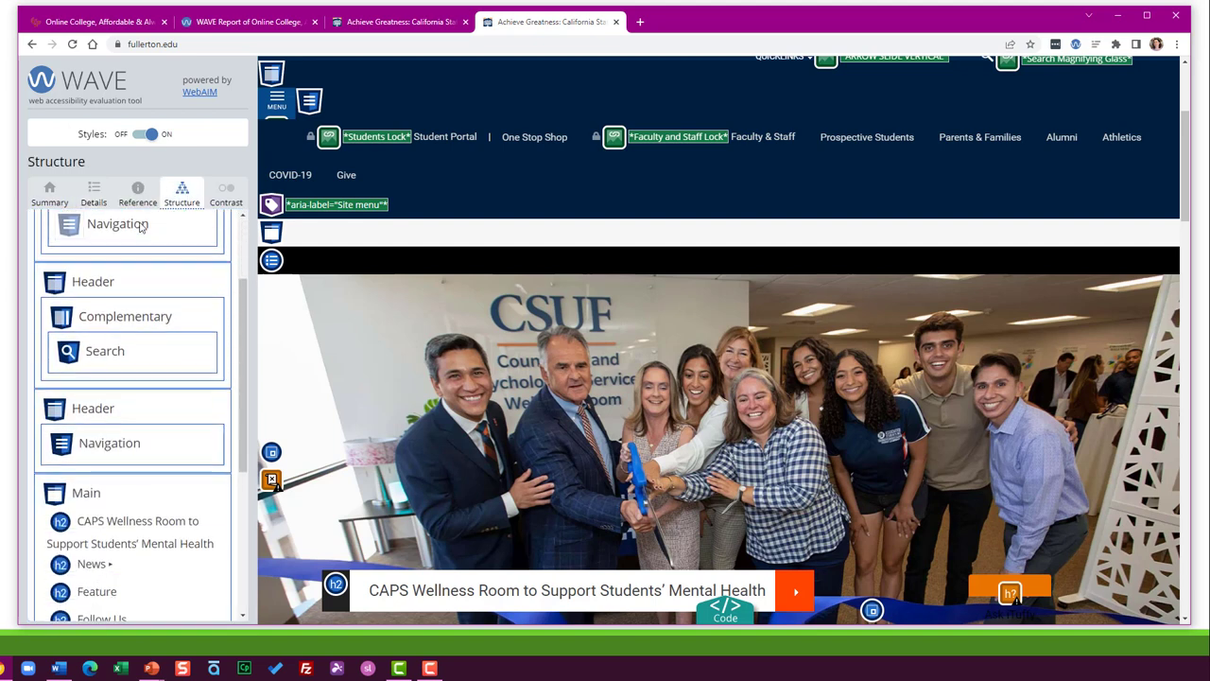
scroll(140, 226, down, 4)
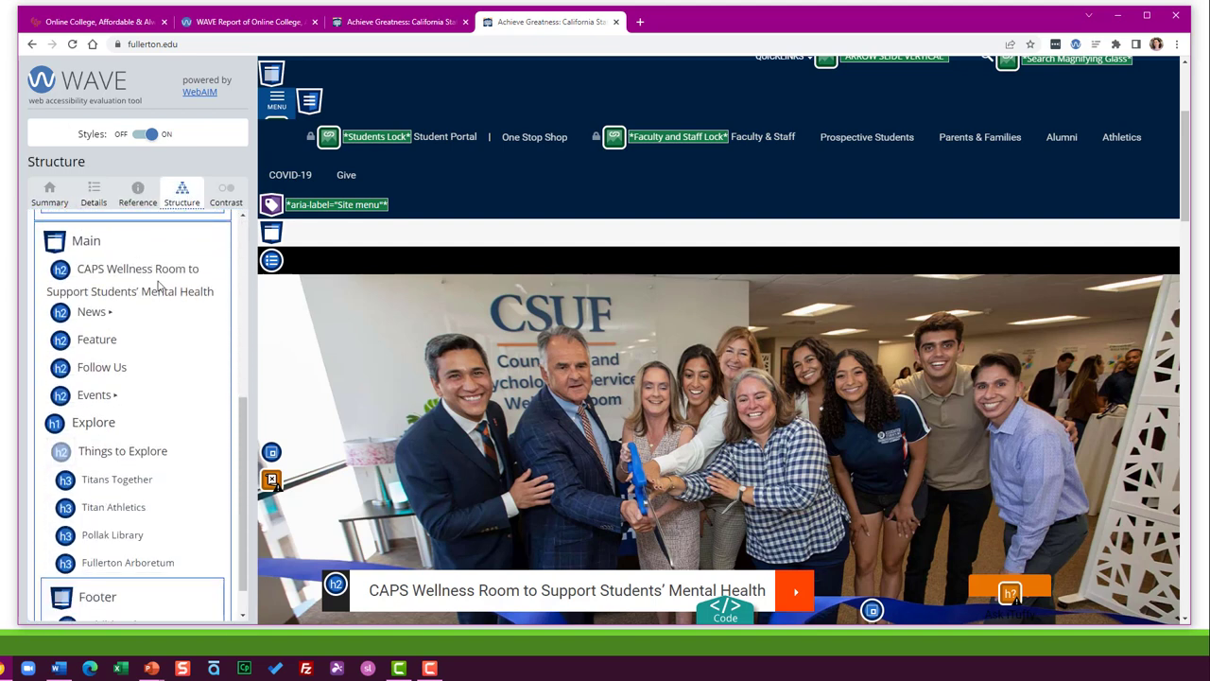
scroll(159, 250, down, 1)
scroll(158, 252, up, 7)
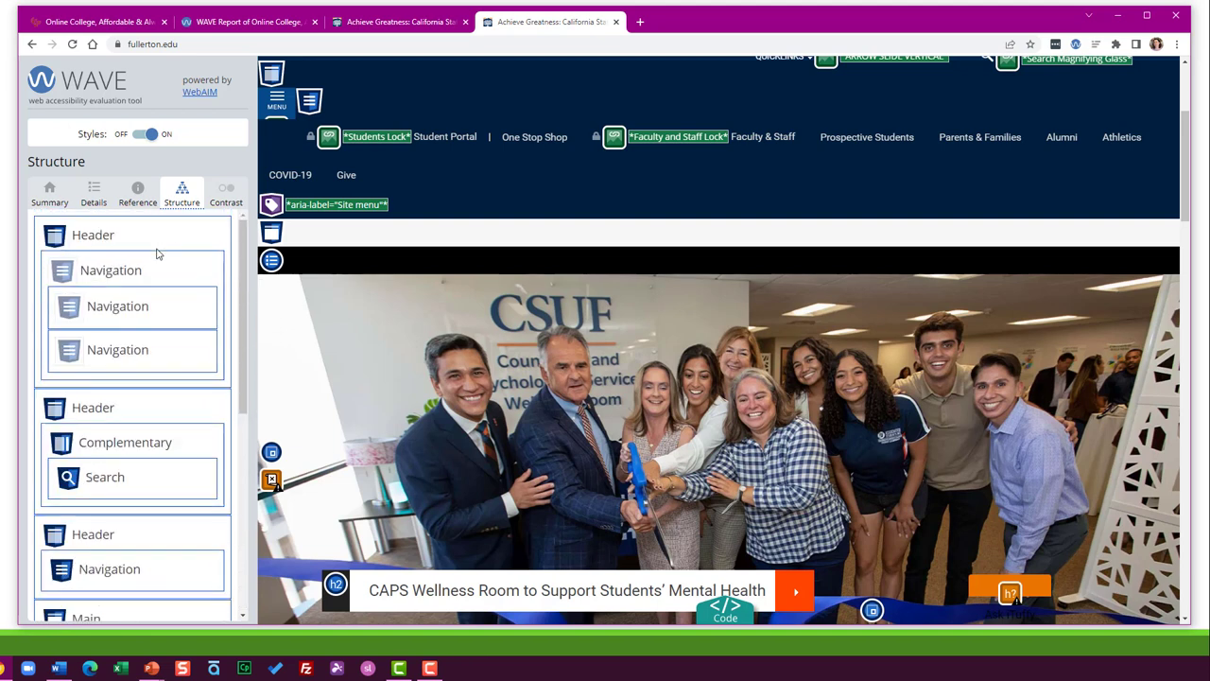
Step: Examine the nesting of header regions and the heading level order within Main and Footer in the structure outline
scroll(157, 254, down, 2)
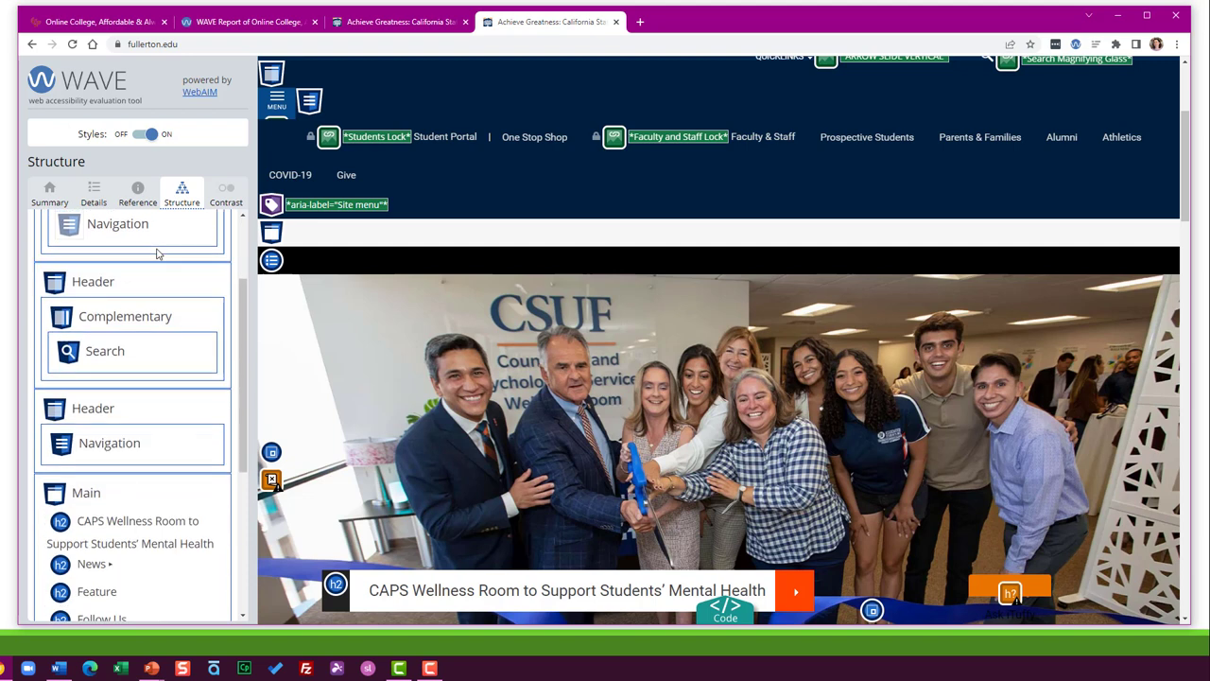
scroll(157, 251, up, 2)
scroll(118, 392, down, 4)
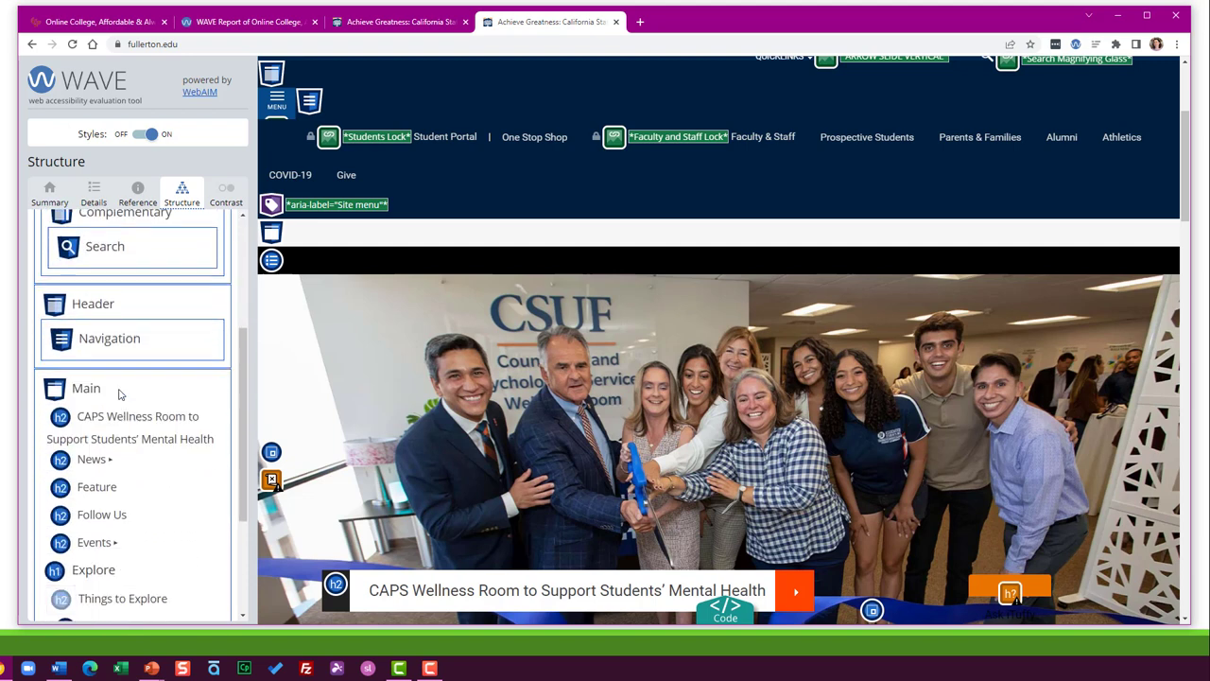
scroll(110, 428, down, 2)
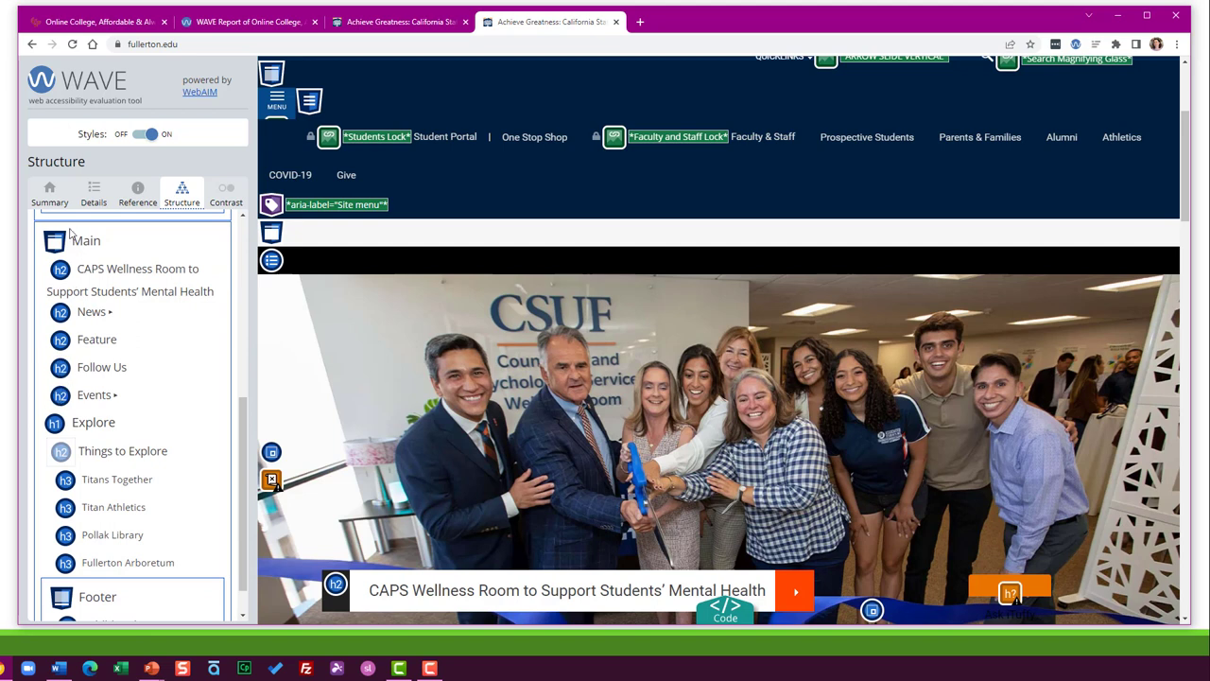
scroll(66, 444, down, 1)
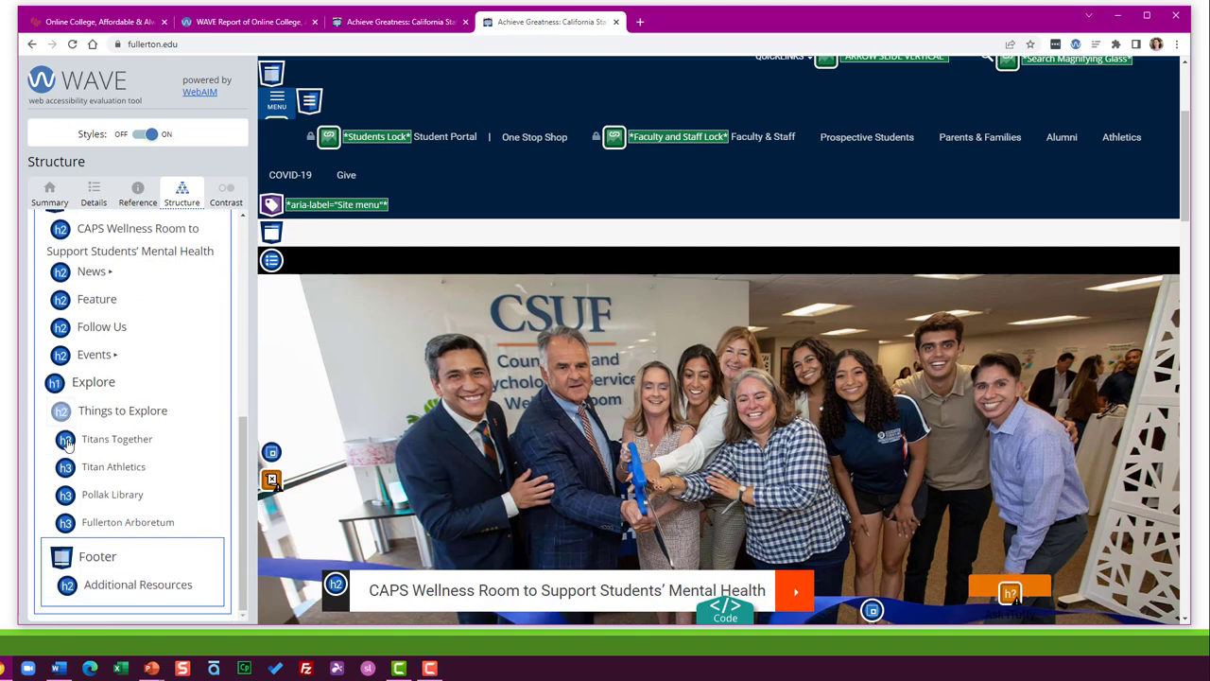
scroll(67, 444, down, 1)
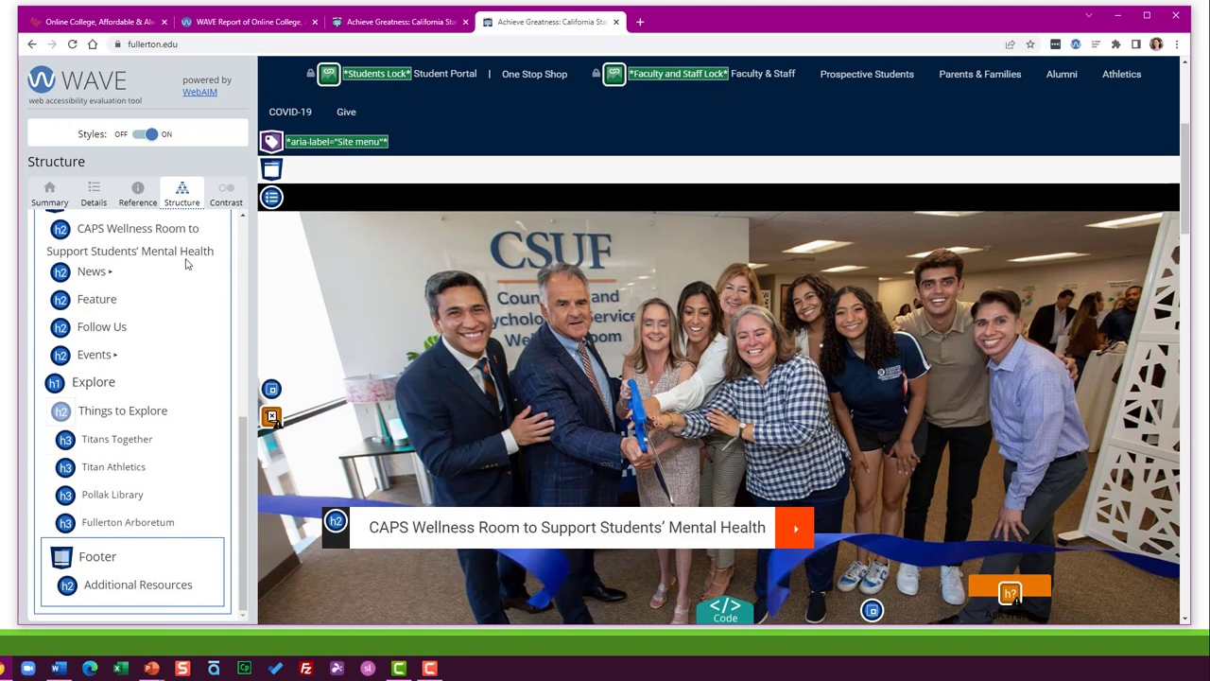
Step: Review the contrast details for the foreground and background colors, checking the results summary in between
click(227, 194)
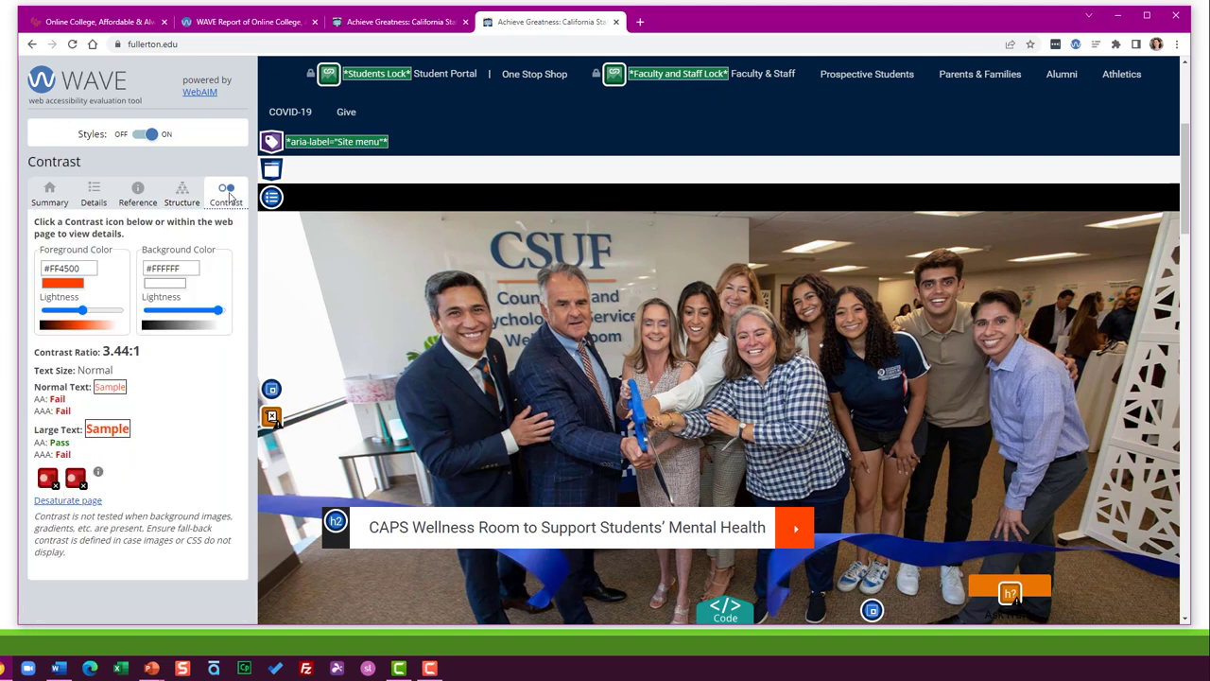
click(49, 193)
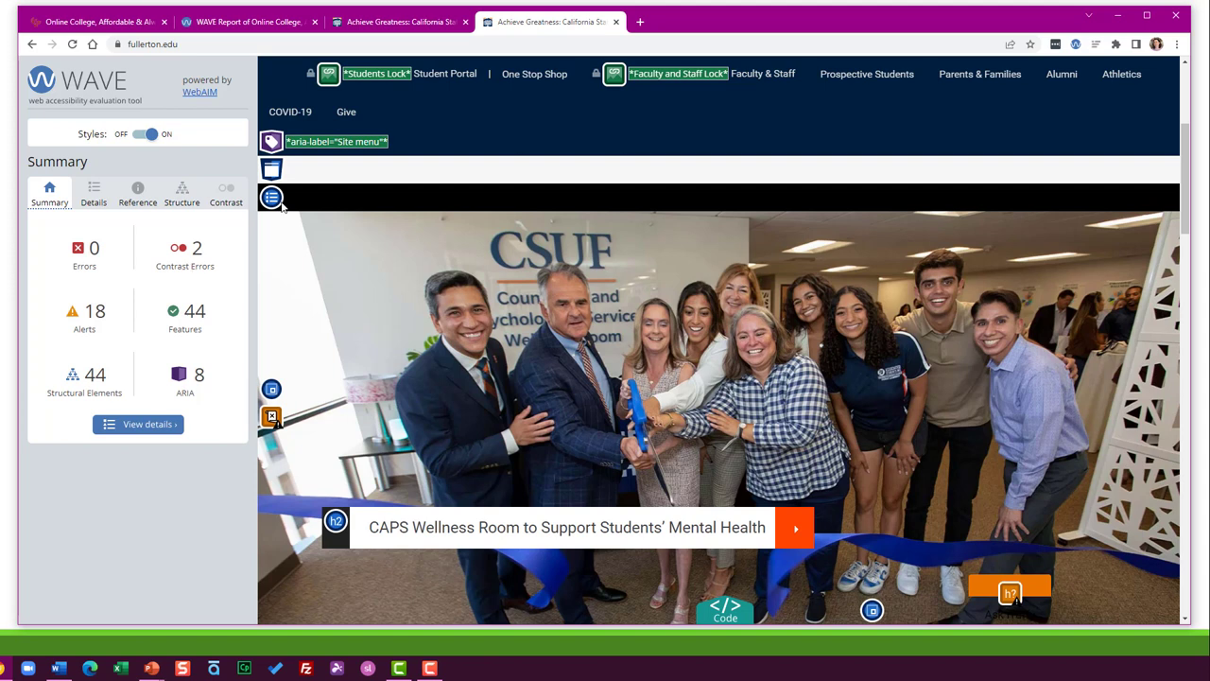
click(226, 194)
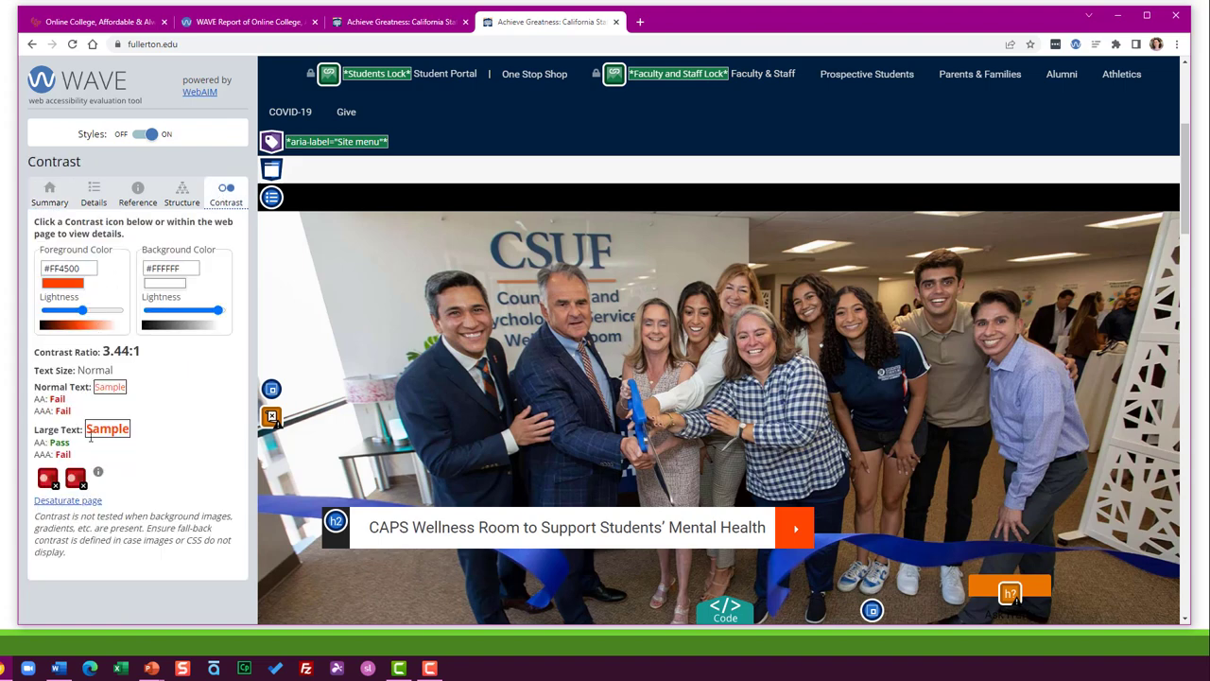
Step: Locate the first contrast error on the page and return to the results summary
click(48, 477)
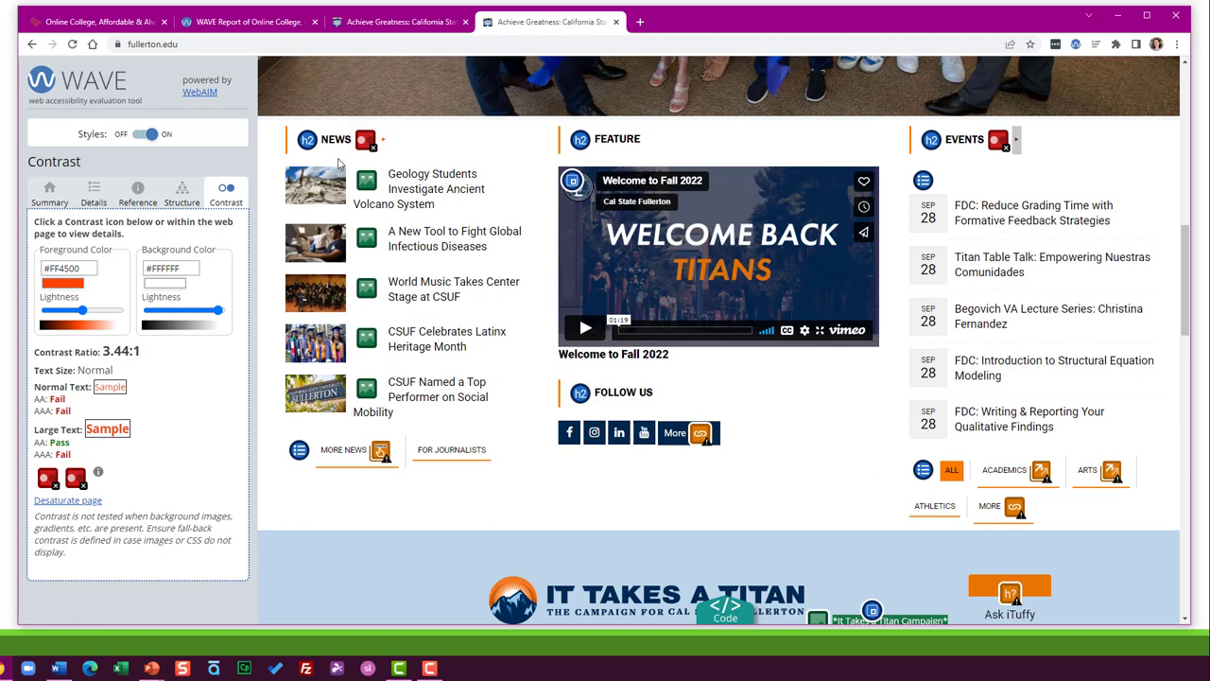
click(43, 194)
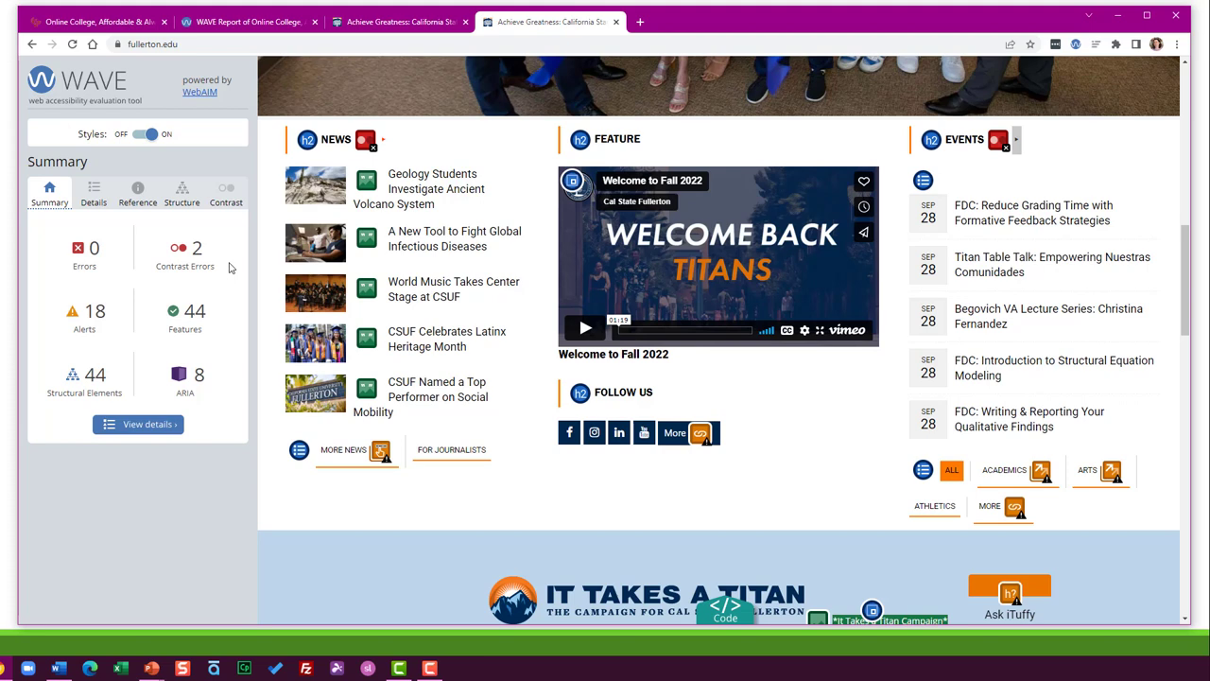
scroll(229, 269, up, 5)
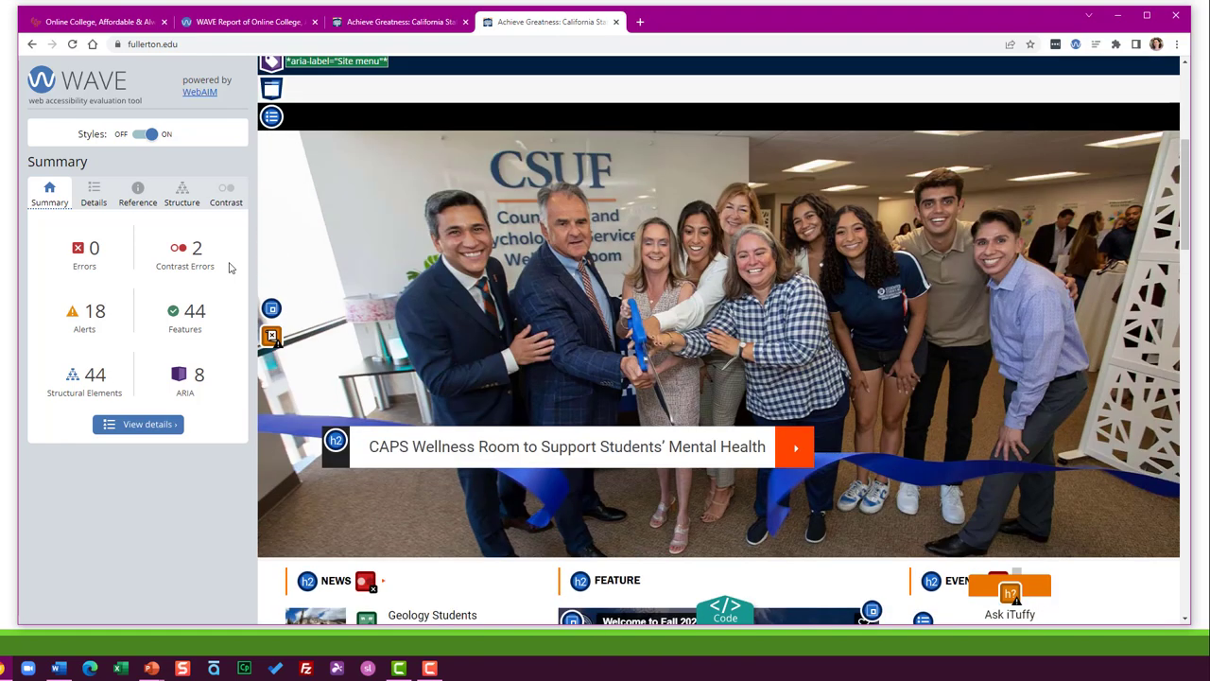